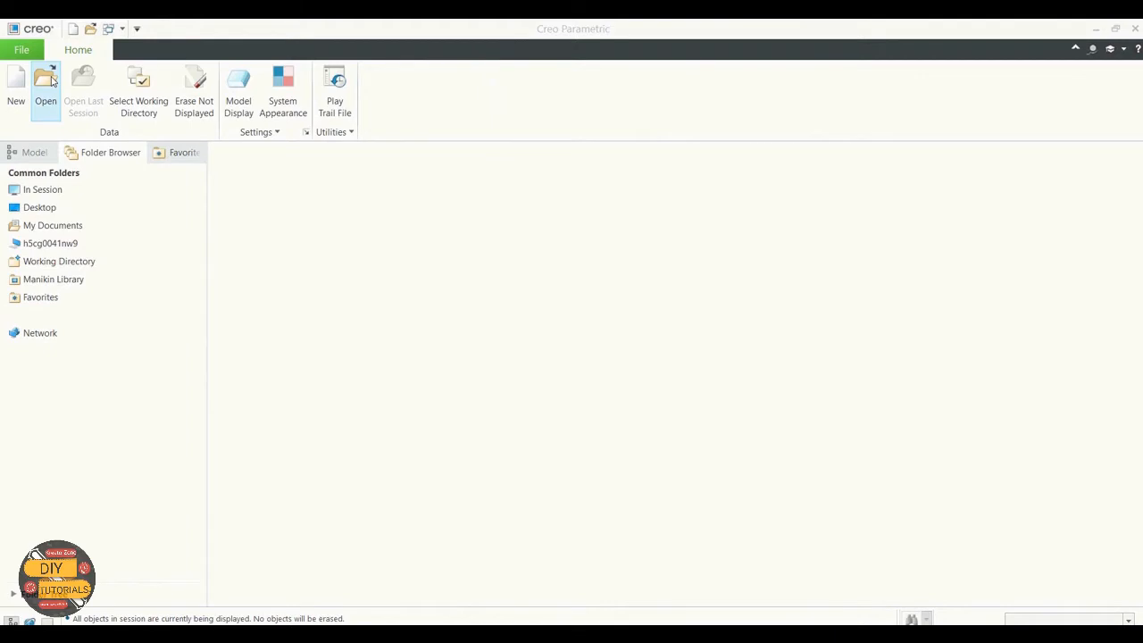
{"action": "left_click", "coordinate": [16, 85]}
{"action": "left_click", "coordinate": [440, 304]}
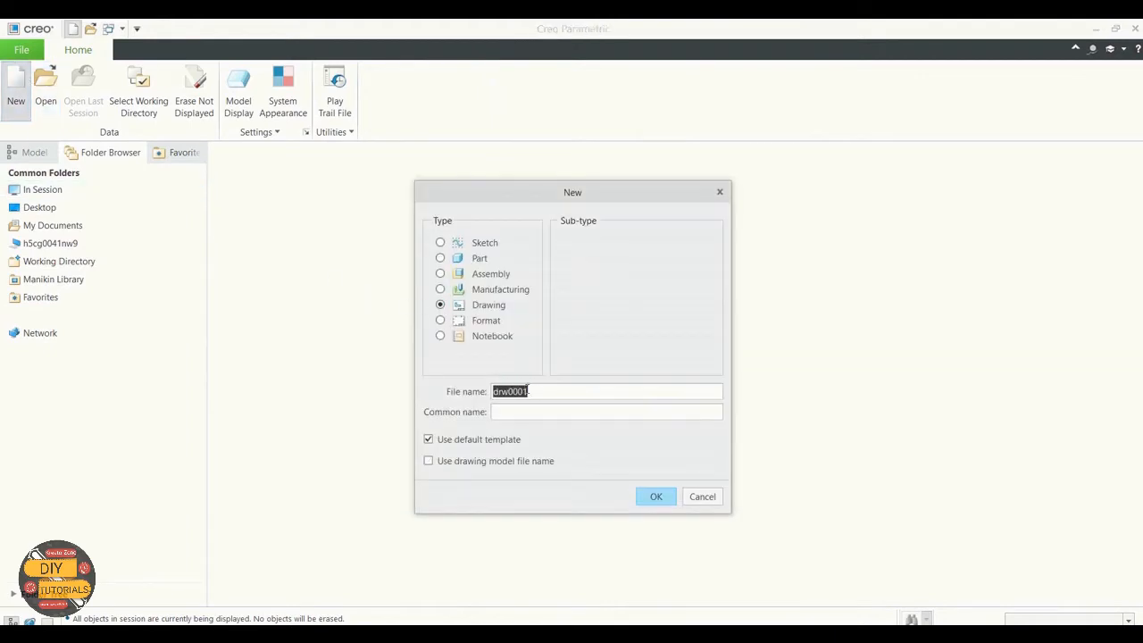
{"action": "type", "text": "piston"}
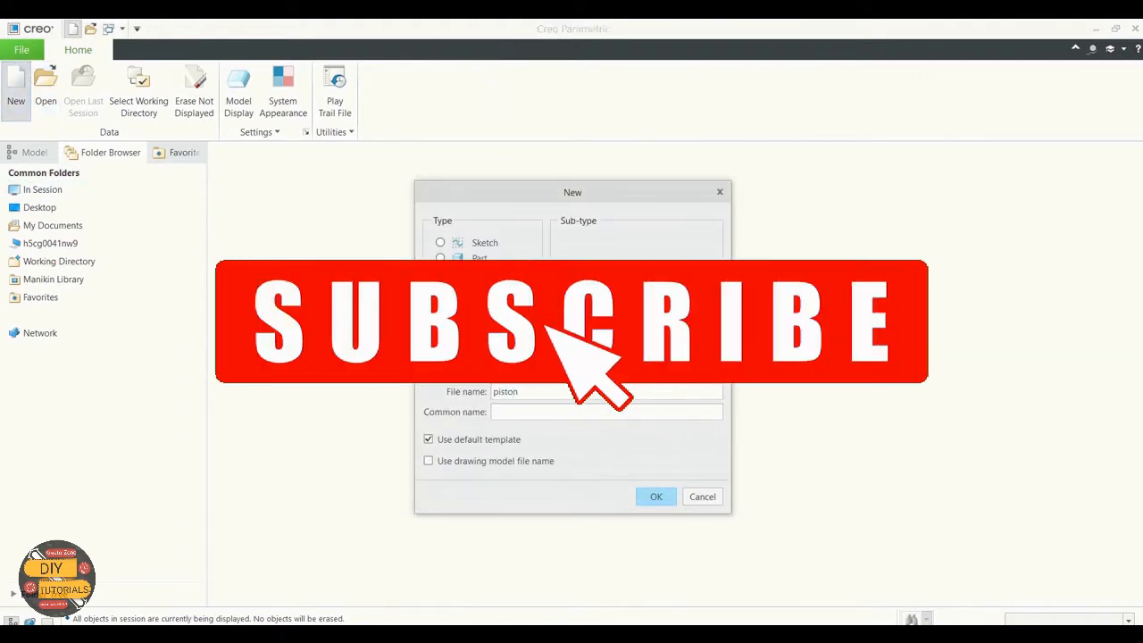
{"action": "left_click", "coordinate": [431, 441]}
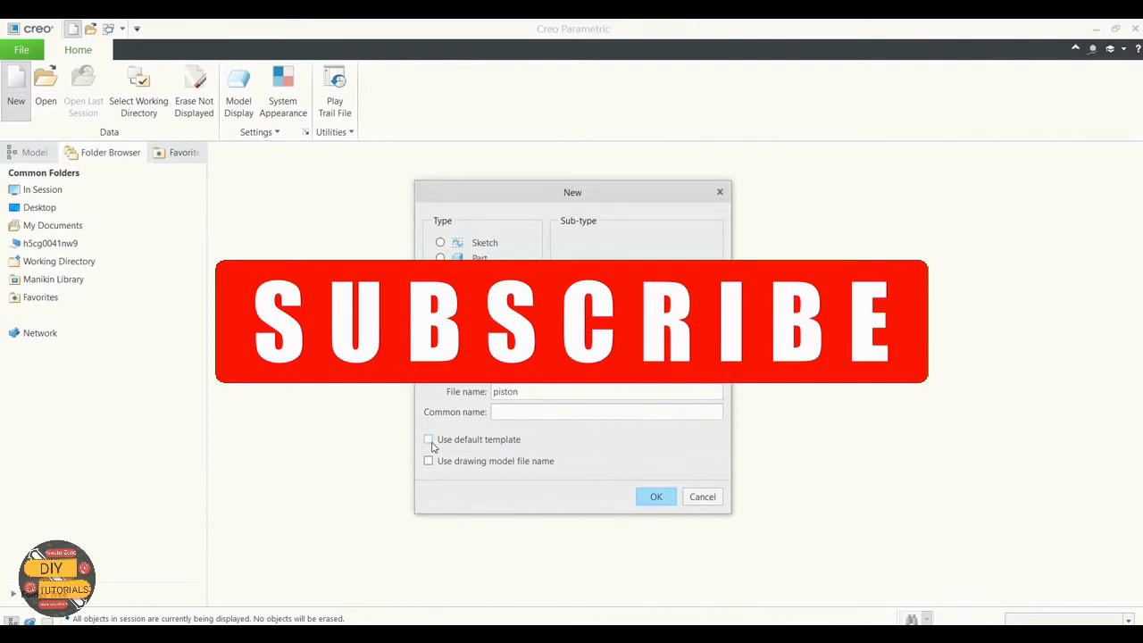
{"action": "left_click", "coordinate": [655, 497]}
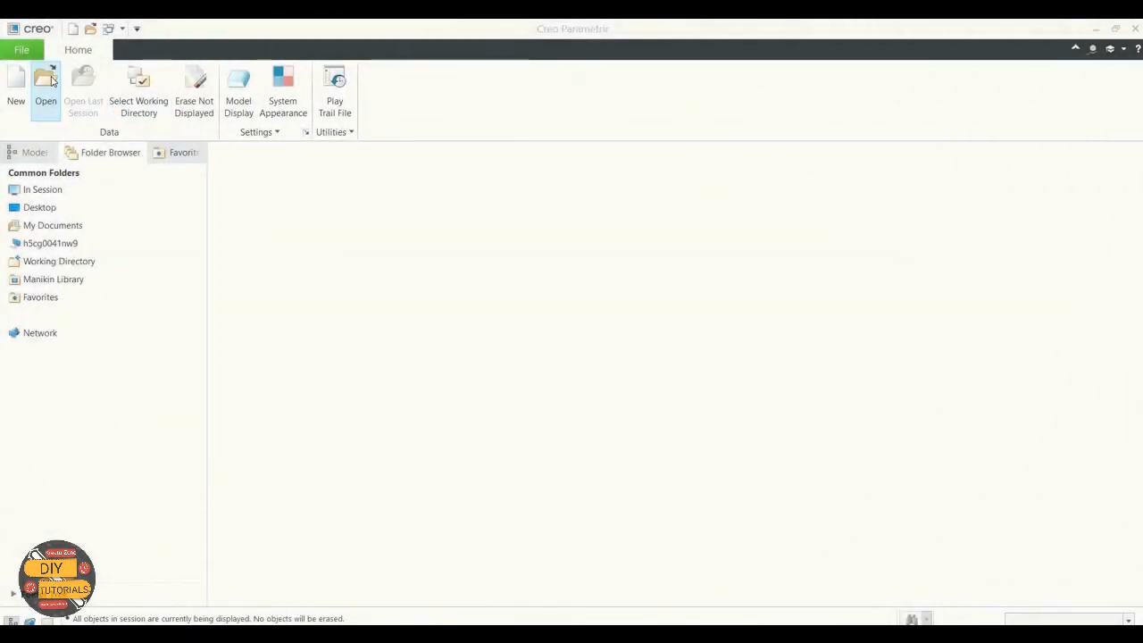
Start a new drawing file named piston without using the default template
{"action": "left_click", "coordinate": [16, 85]}
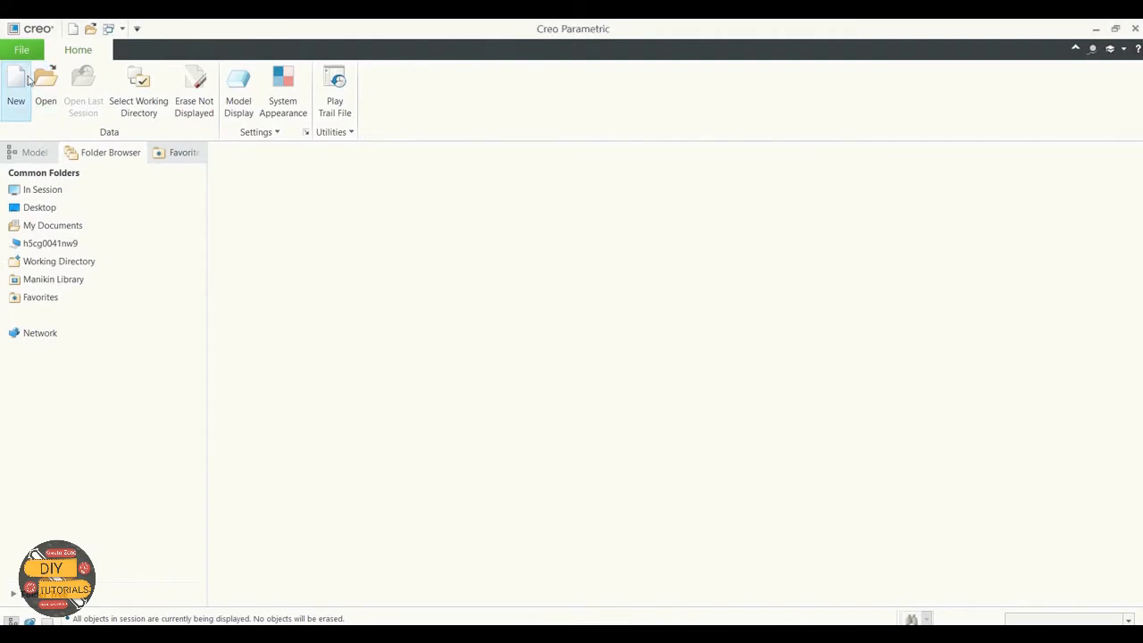
{"action": "left_click", "coordinate": [439, 305]}
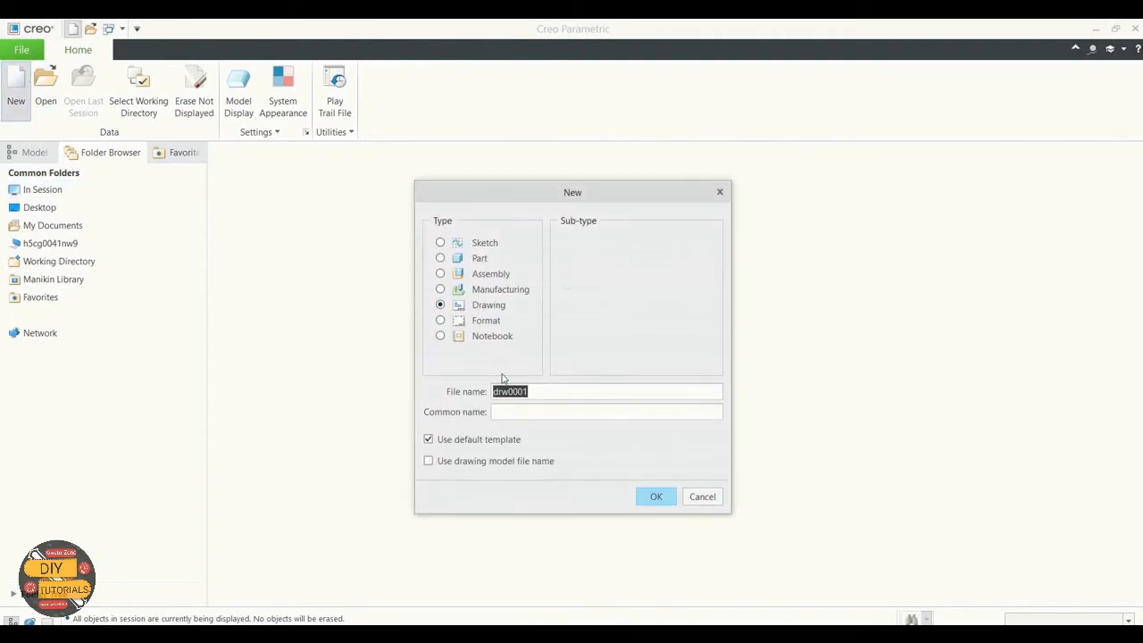
{"action": "key", "text": "BackSpace"}
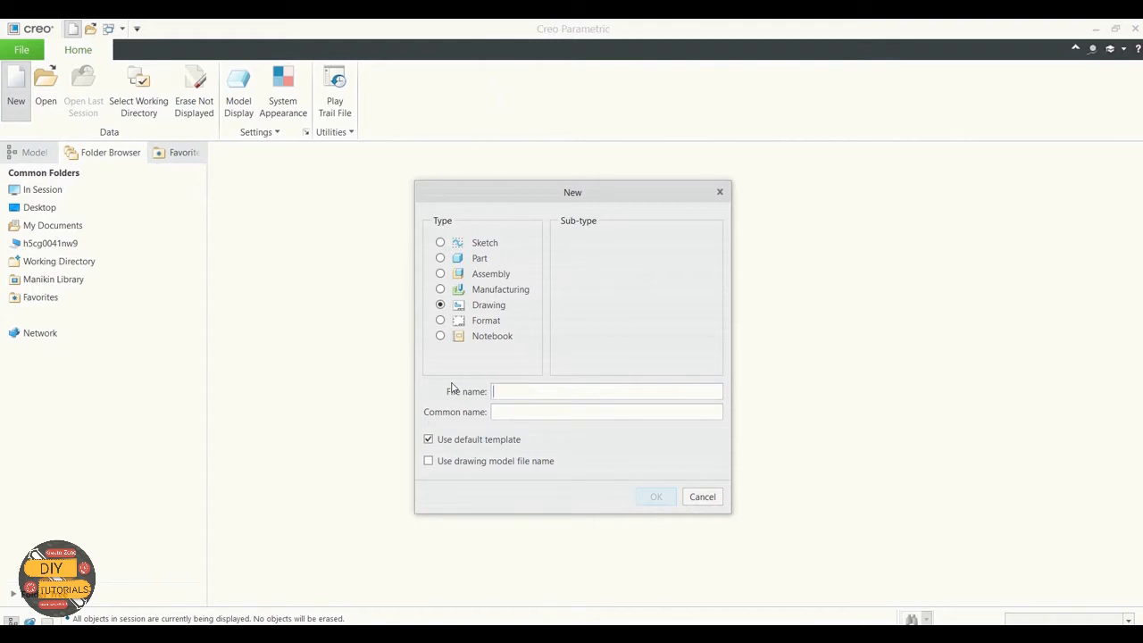
{"action": "type", "text": "piston"}
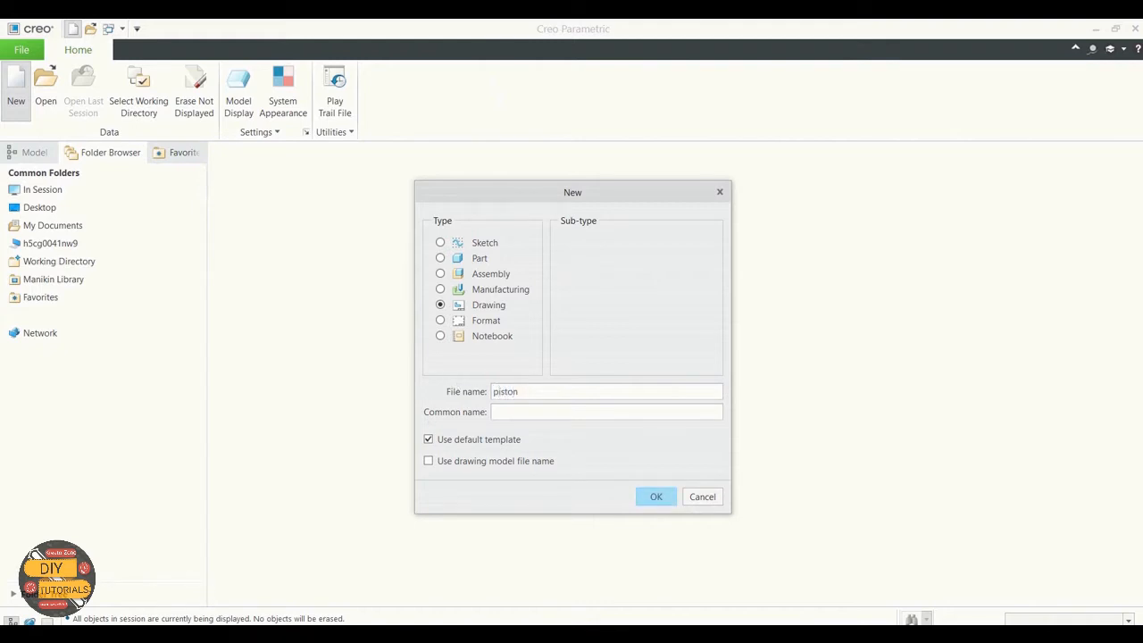
{"action": "left_click", "coordinate": [429, 439]}
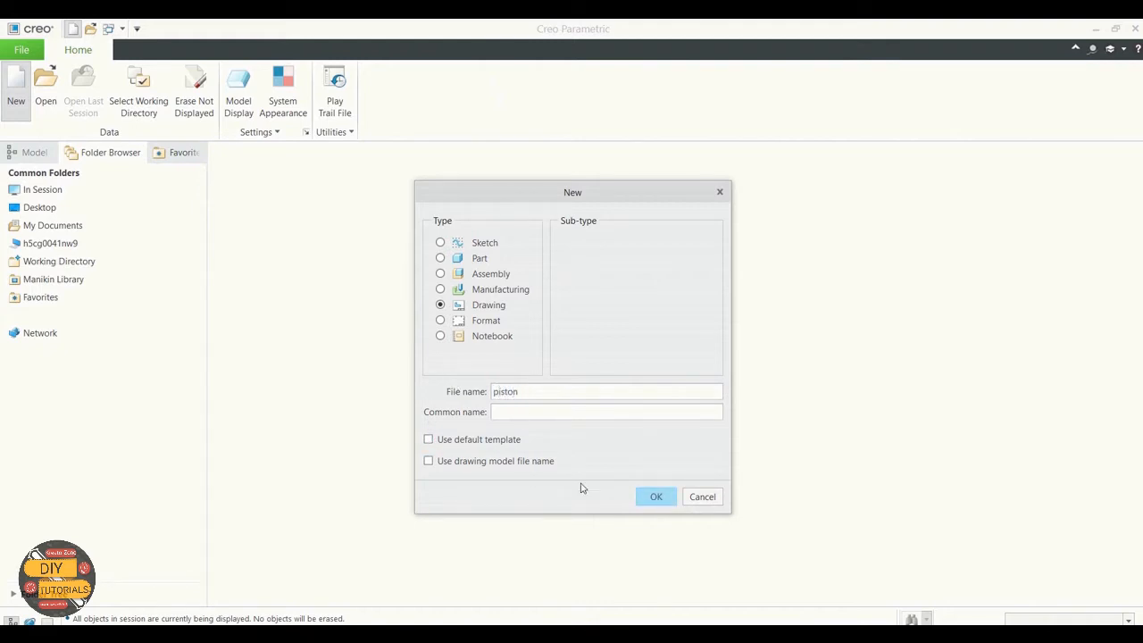
{"action": "left_click", "coordinate": [655, 498]}
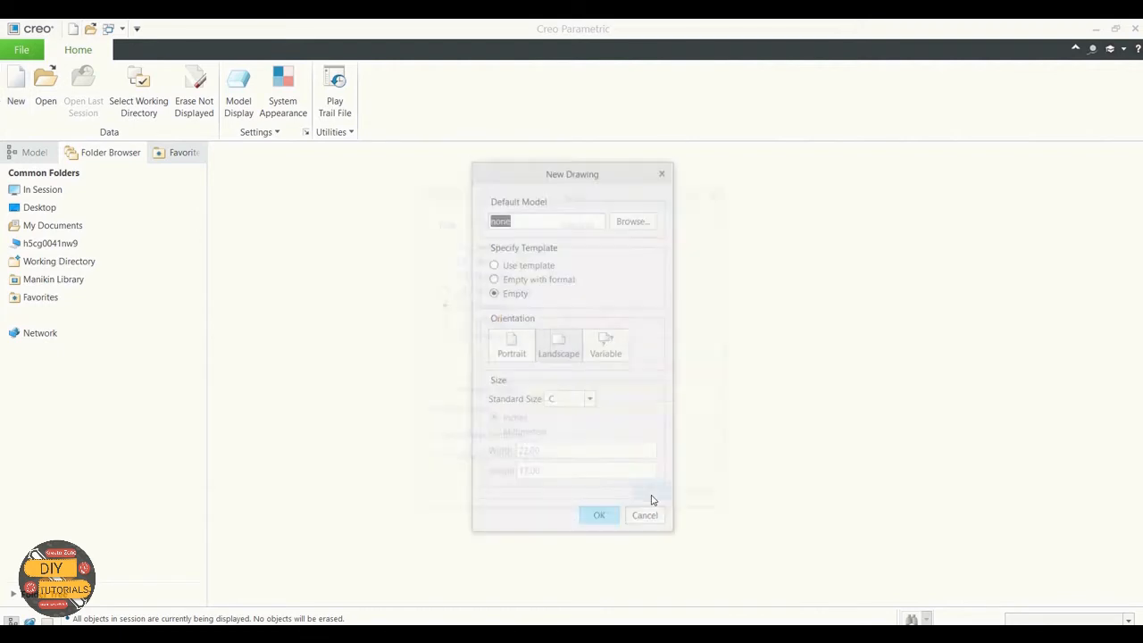
Set piston.prt from the Exercise 3 folder as the drawing's default model
{"action": "left_click", "coordinate": [632, 223]}
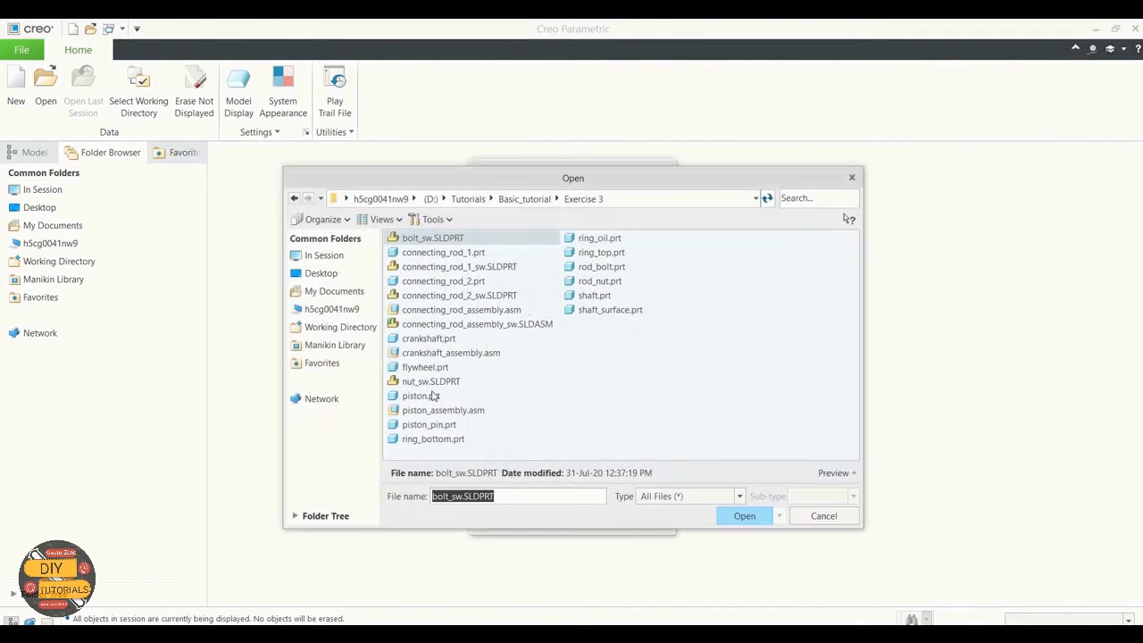
{"action": "left_click", "coordinate": [434, 397]}
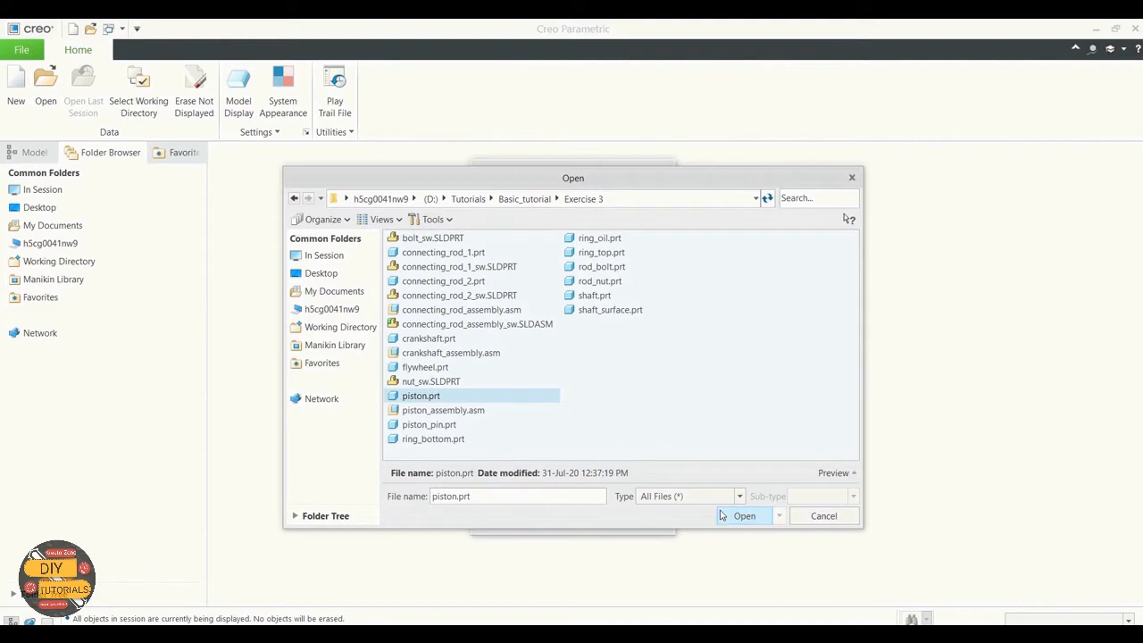
{"action": "left_click", "coordinate": [741, 517]}
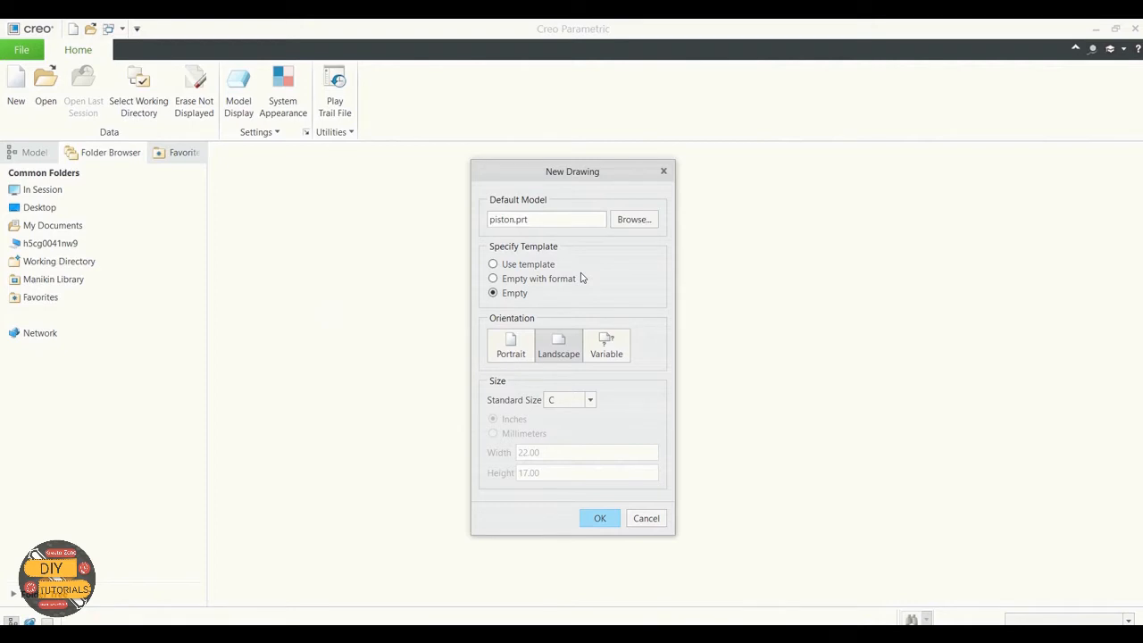
{"action": "left_click", "coordinate": [333, 234]}
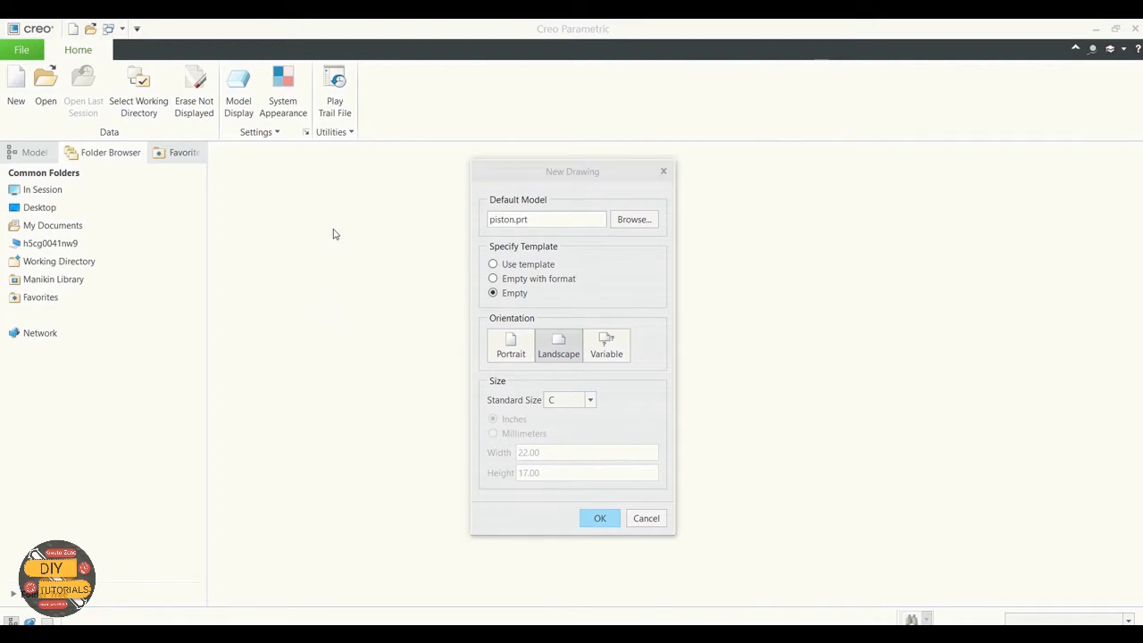
Create the drawing sheet as Empty with format, using the system format a.frm
{"action": "left_click", "coordinate": [493, 279]}
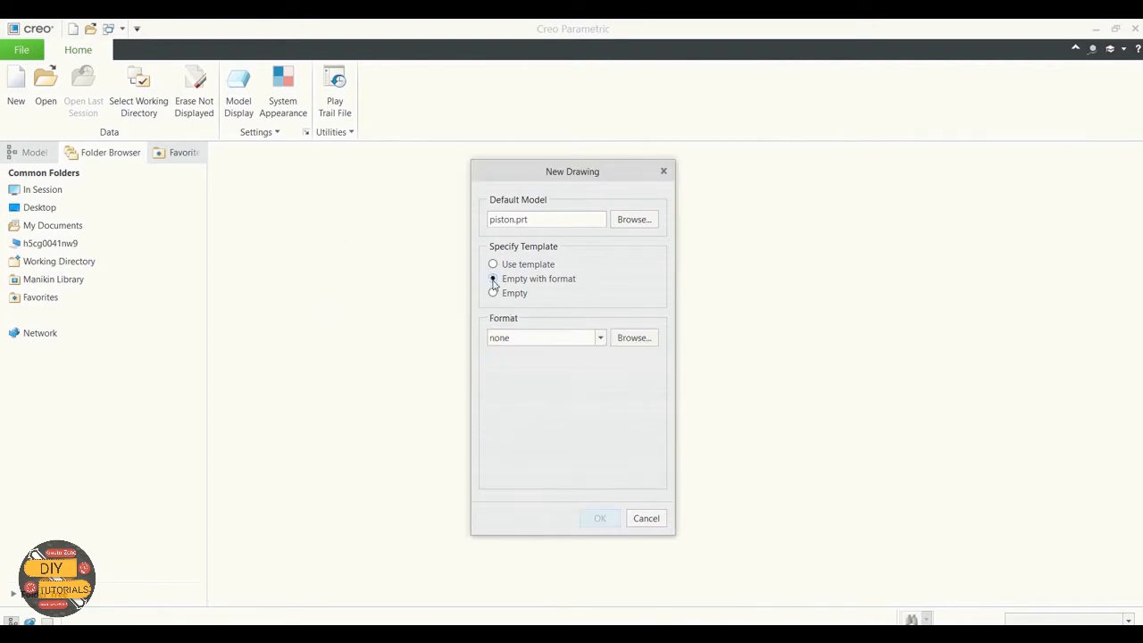
{"action": "left_click", "coordinate": [630, 338]}
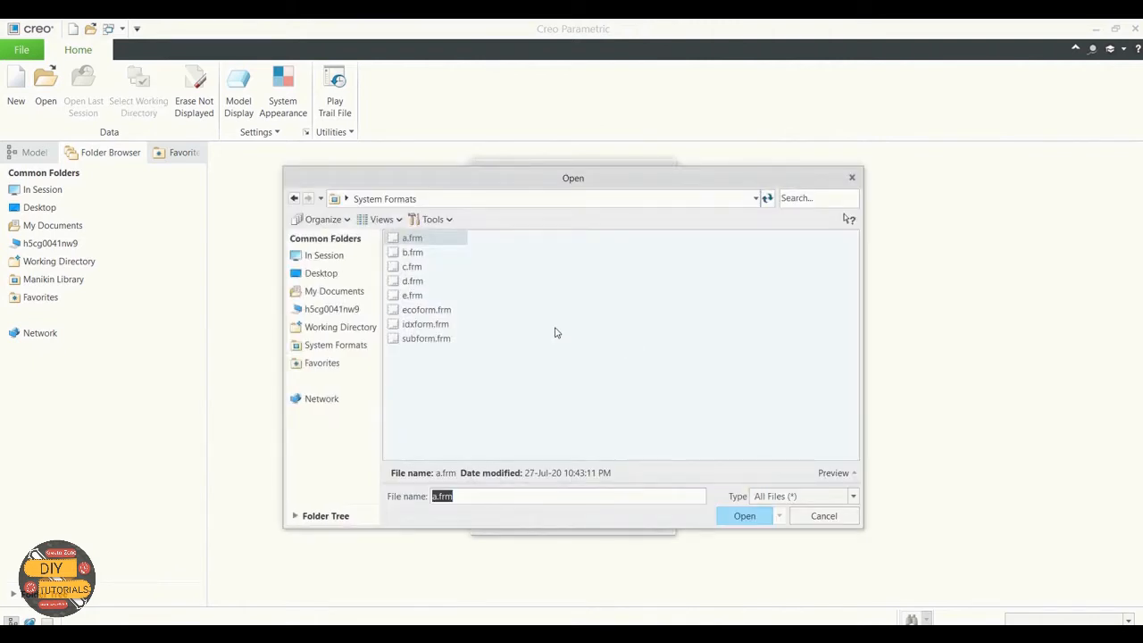
{"action": "left_click", "coordinate": [413, 239]}
{"action": "left_click", "coordinate": [741, 517]}
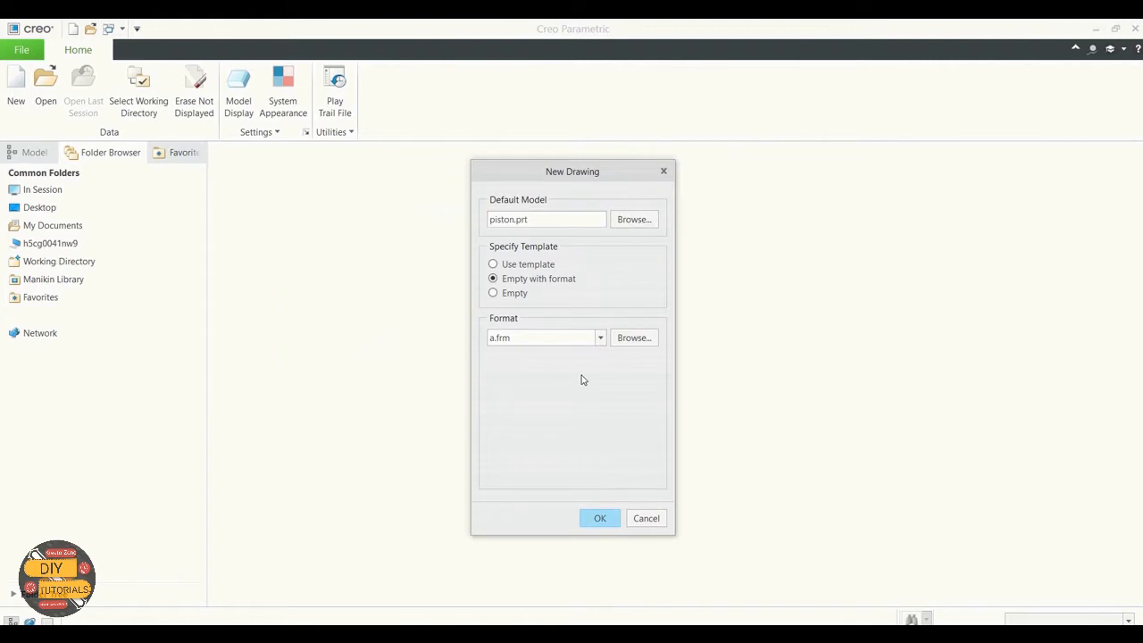
{"action": "left_click", "coordinate": [600, 519]}
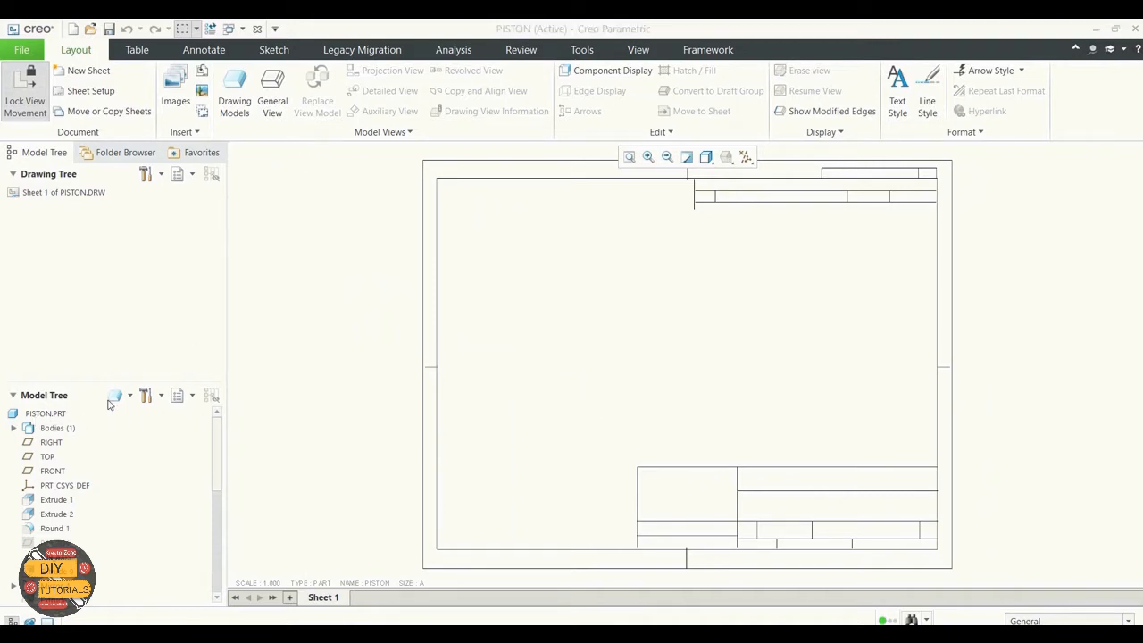
Place a general view of the piston with No Combined State in the sheet's upper middle and orient it to FRONT
{"action": "left_click", "coordinate": [270, 86]}
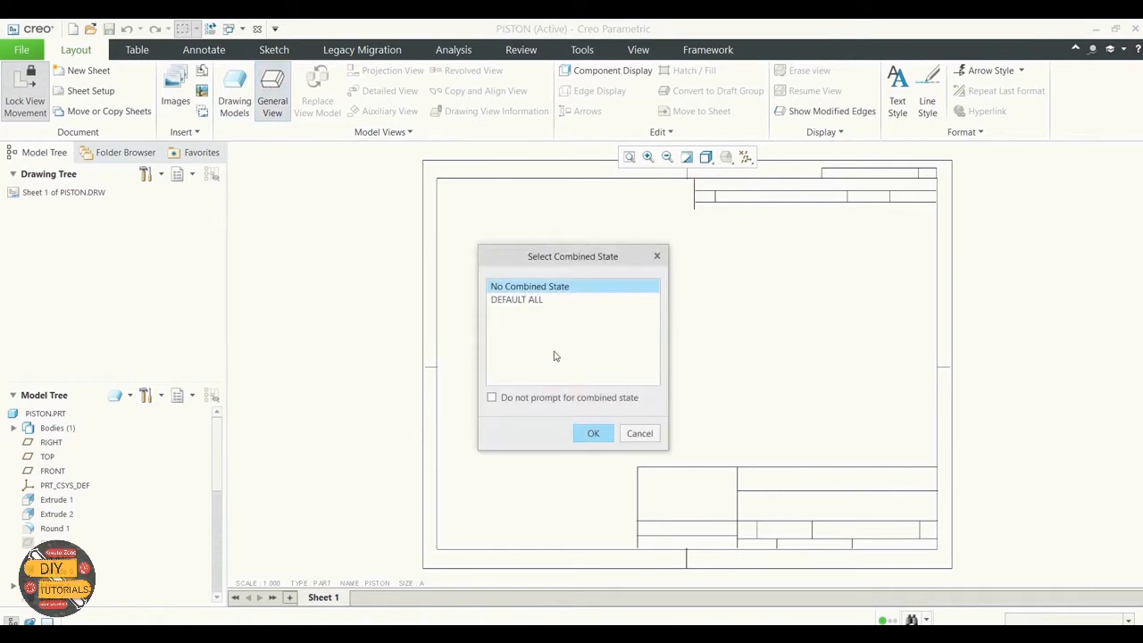
{"action": "left_click", "coordinate": [586, 434]}
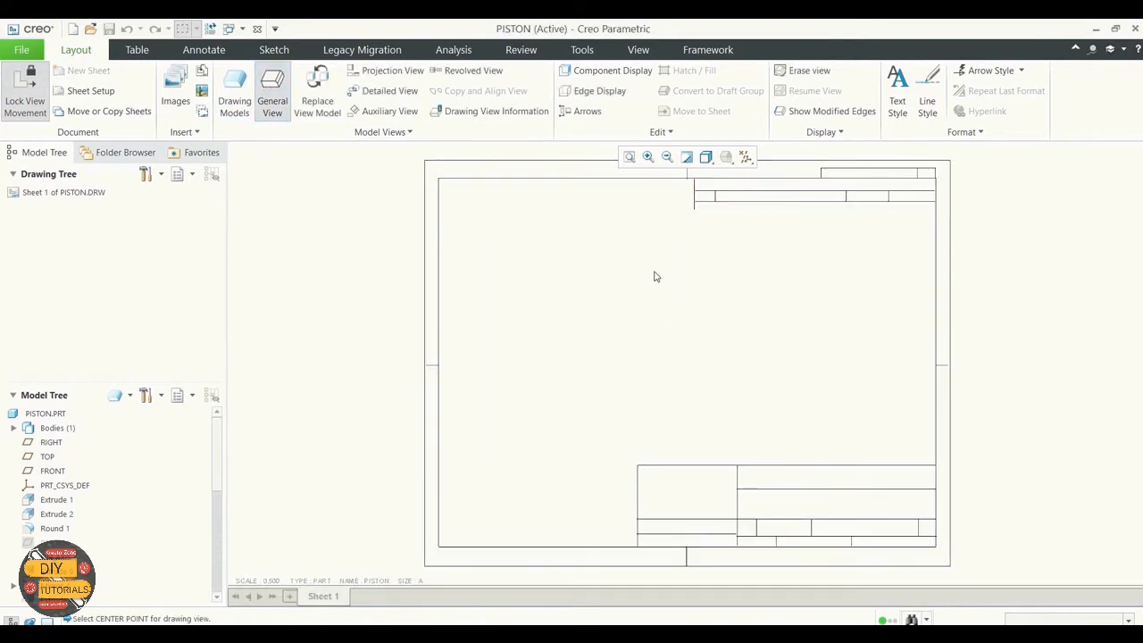
{"action": "left_click", "coordinate": [653, 274]}
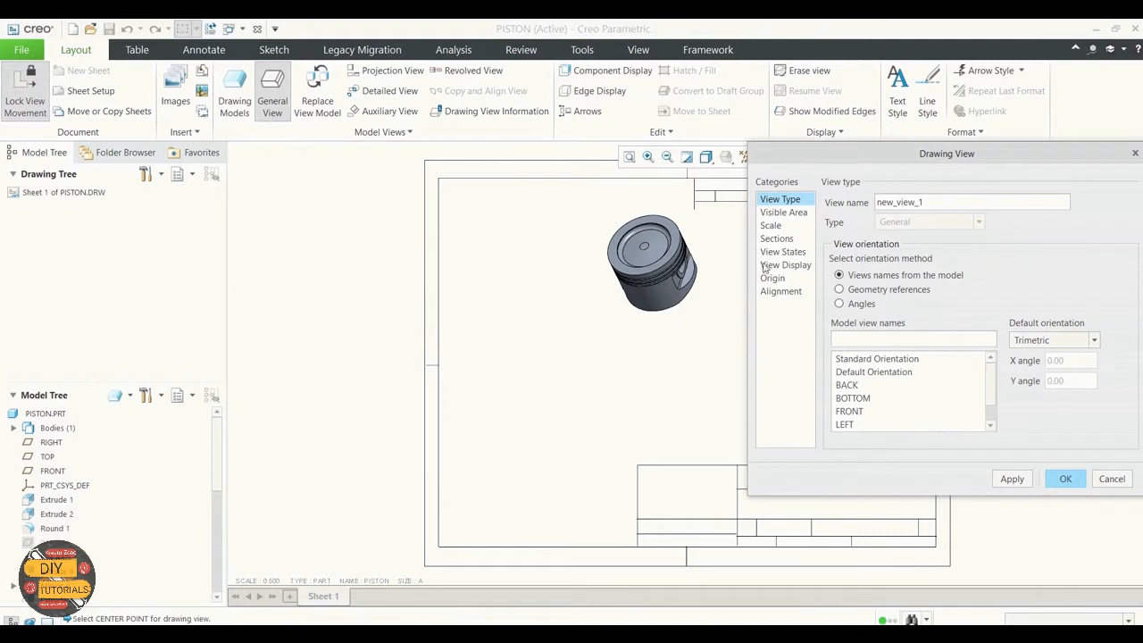
{"action": "left_click", "coordinate": [860, 413]}
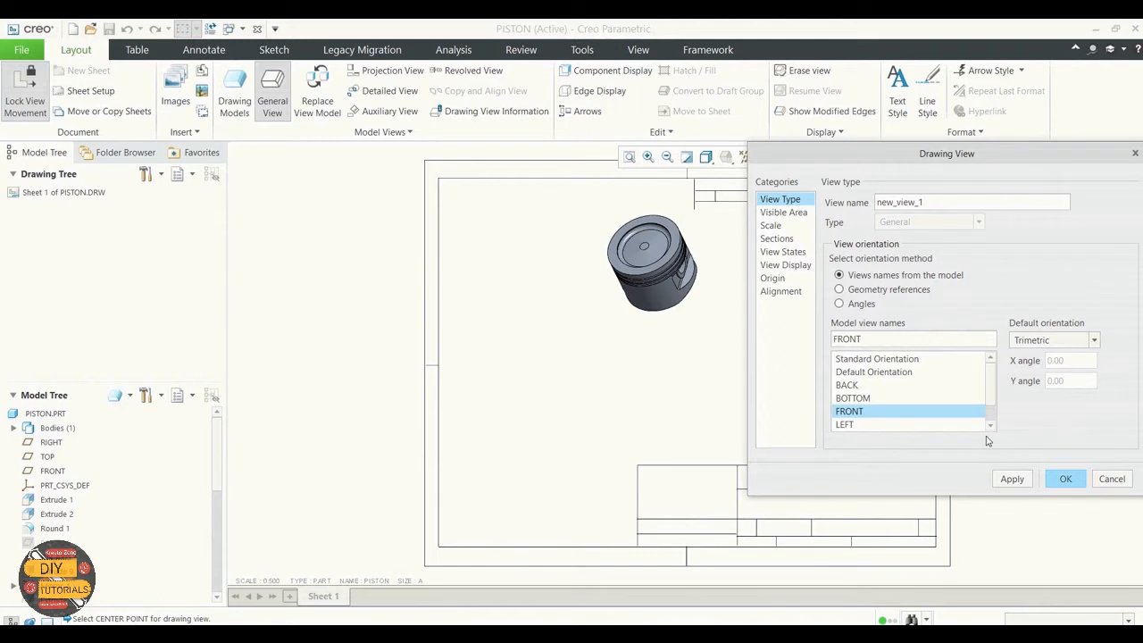
{"action": "left_click", "coordinate": [1012, 479]}
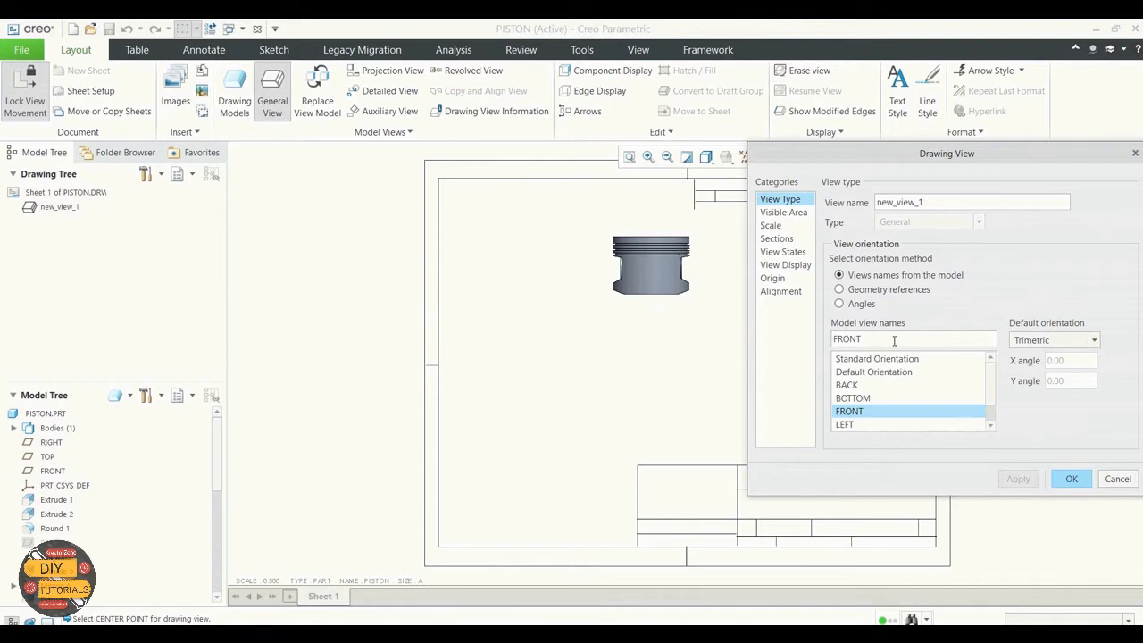
Set the front view's display style to No Hidden and its tangent edges display style to Solid
{"action": "left_click", "coordinate": [797, 265]}
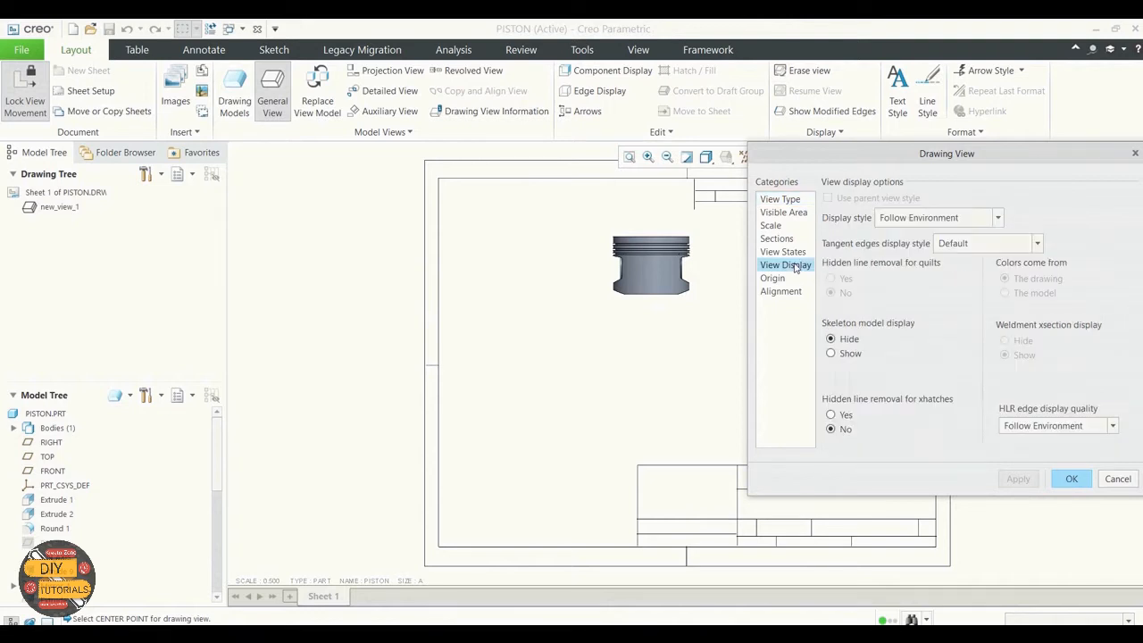
{"action": "left_click", "coordinate": [930, 219]}
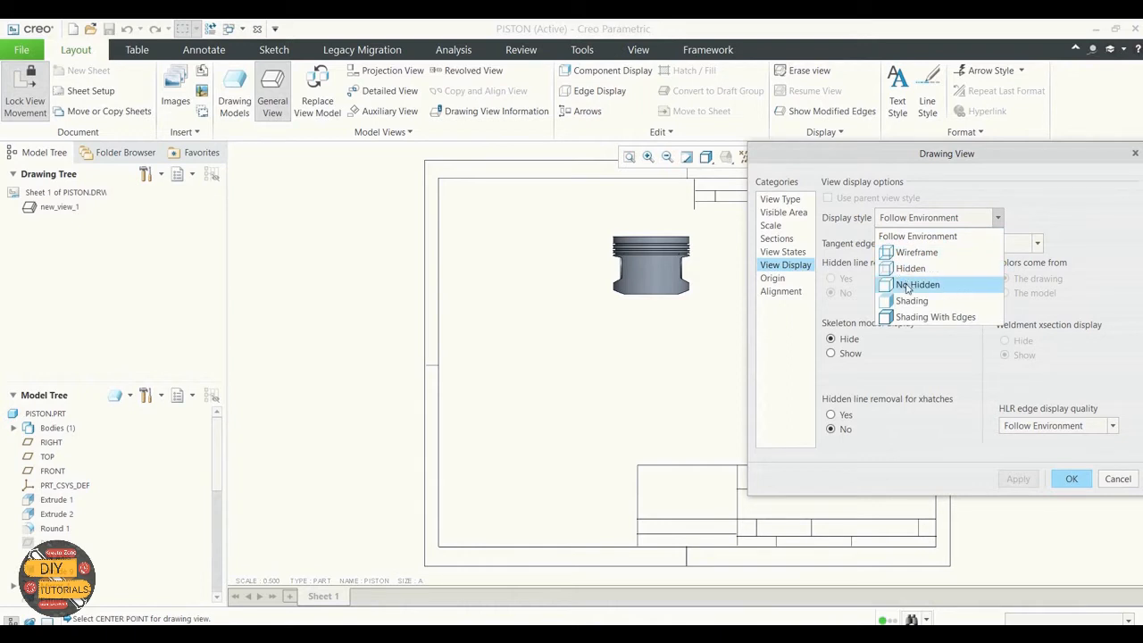
{"action": "left_click", "coordinate": [943, 284]}
{"action": "left_click", "coordinate": [944, 249]}
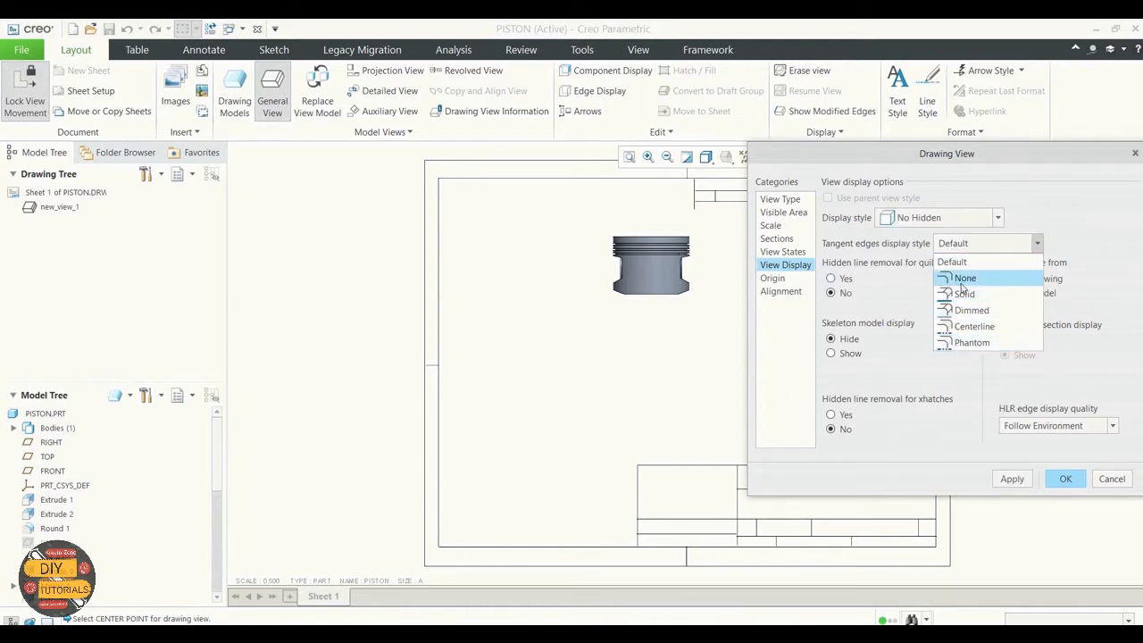
{"action": "left_click", "coordinate": [964, 310]}
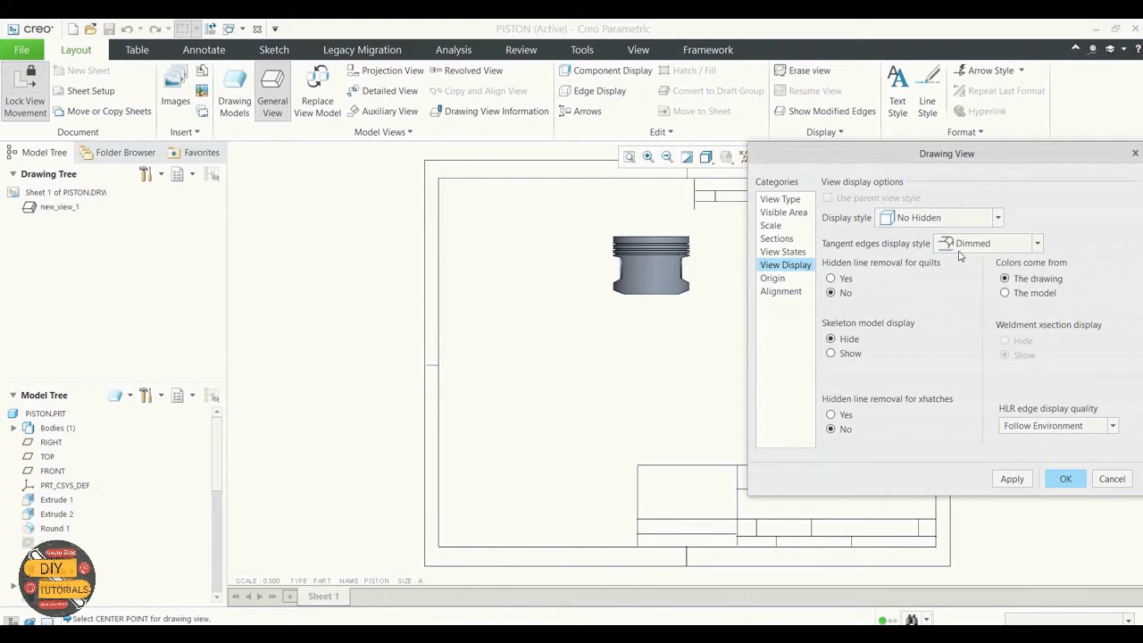
{"action": "left_click", "coordinate": [959, 247]}
{"action": "left_click", "coordinate": [964, 294]}
{"action": "left_click", "coordinate": [1011, 479]}
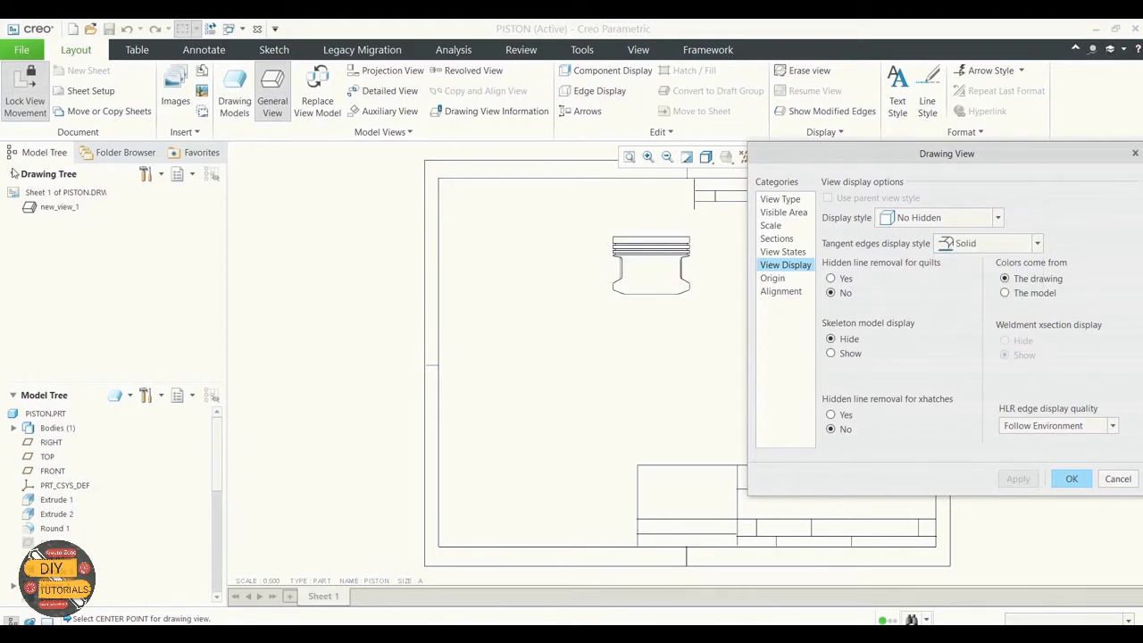
{"action": "left_click", "coordinate": [1058, 479]}
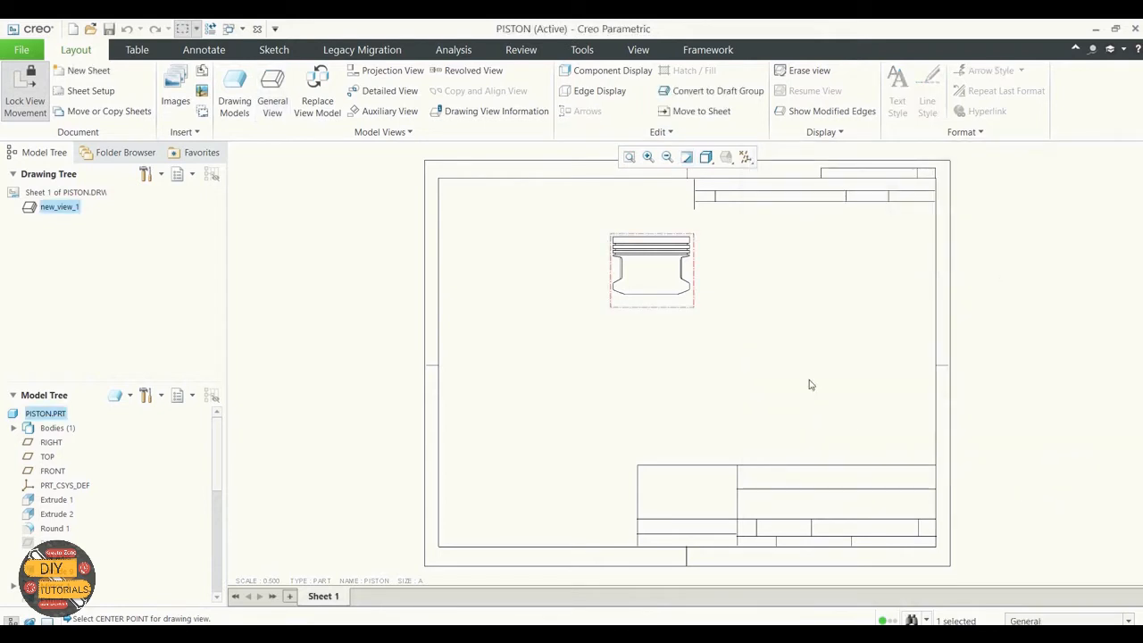
Add a projection view of the piston directly below the front view
{"action": "left_click", "coordinate": [746, 320]}
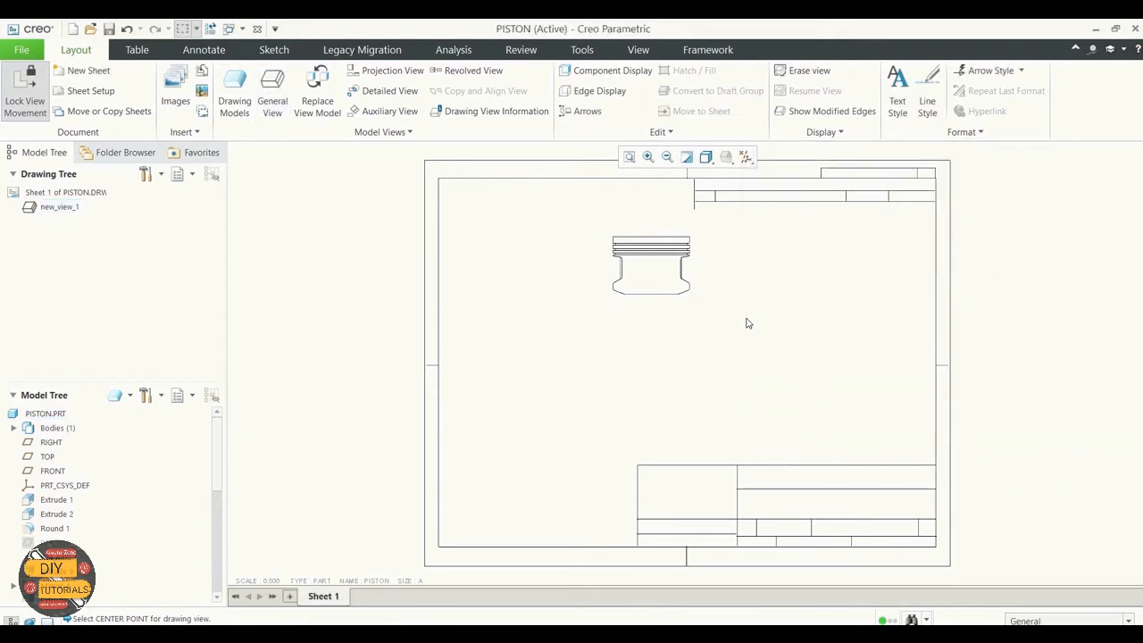
{"action": "left_click", "coordinate": [393, 75]}
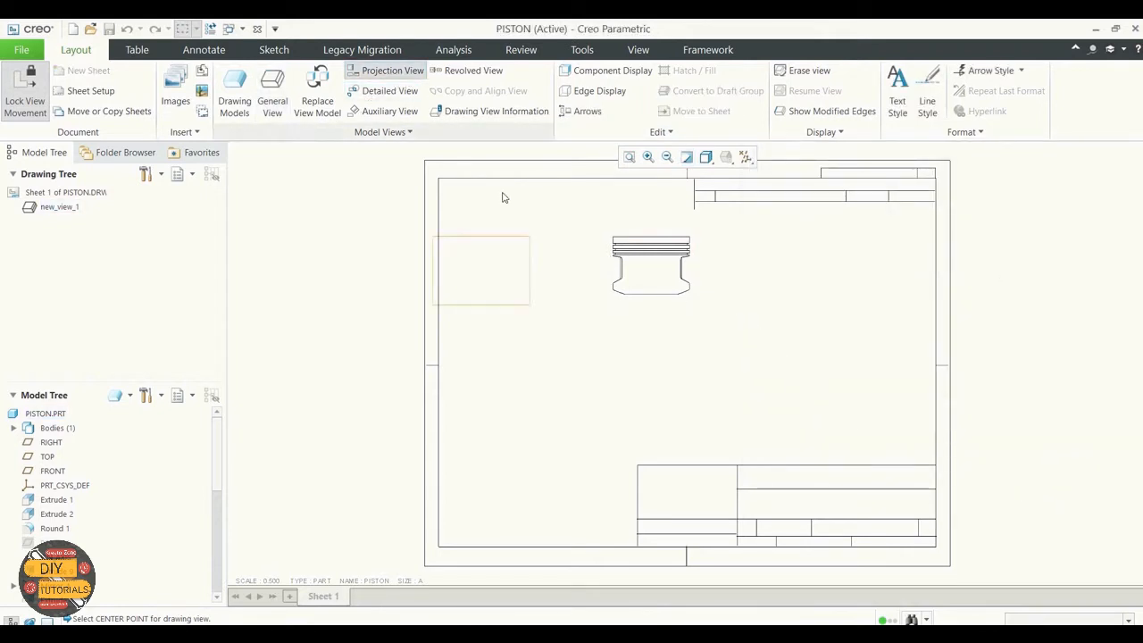
{"action": "left_click", "coordinate": [643, 383]}
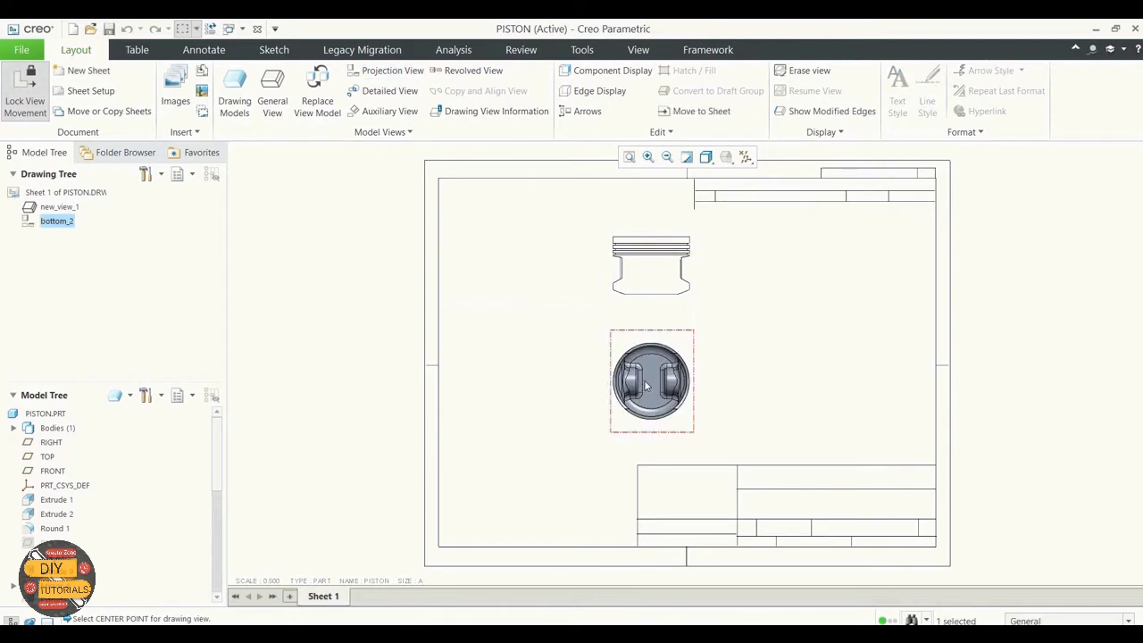
Set the bottom projection view's display style to No Hidden and its tangent edges display style to Solid
{"action": "double_click", "coordinate": [680, 351]}
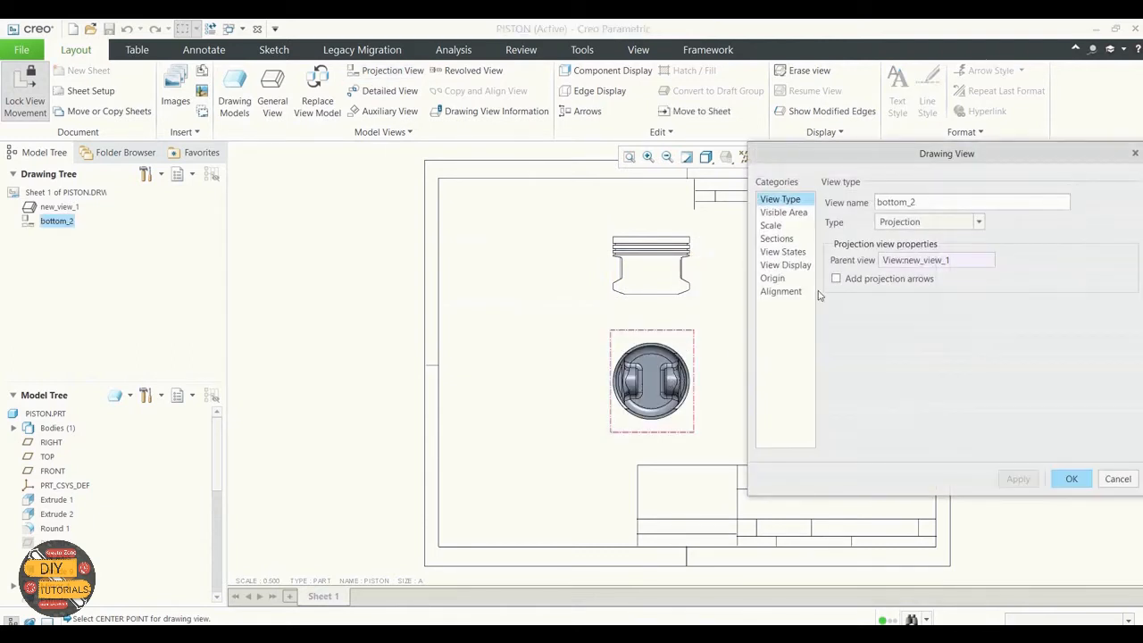
{"action": "left_click", "coordinate": [786, 265]}
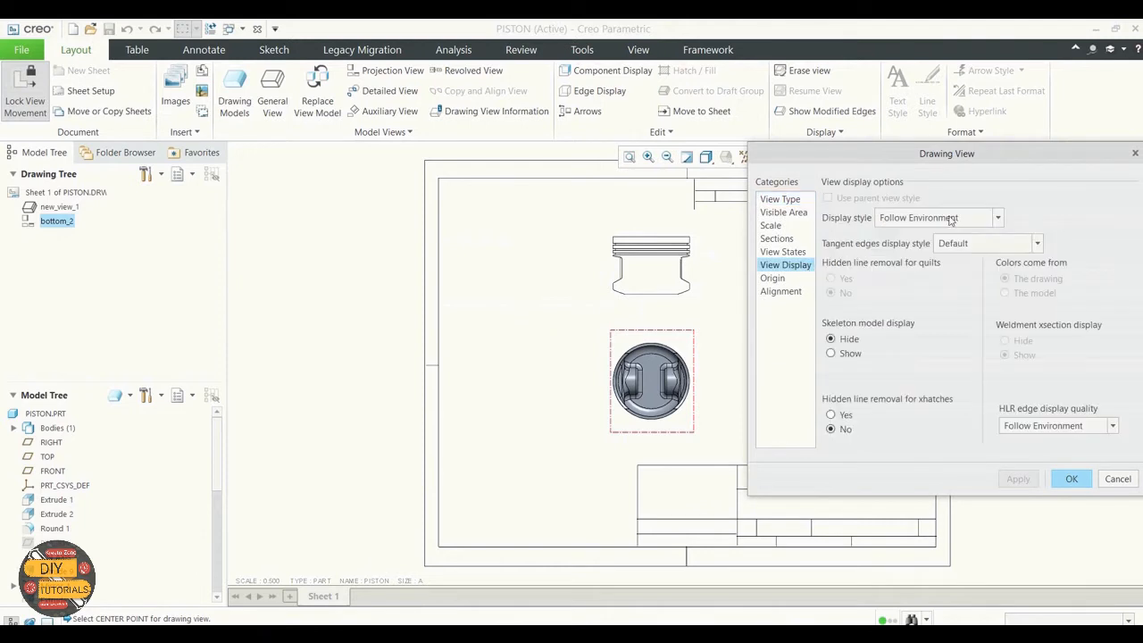
{"action": "left_click", "coordinate": [950, 219]}
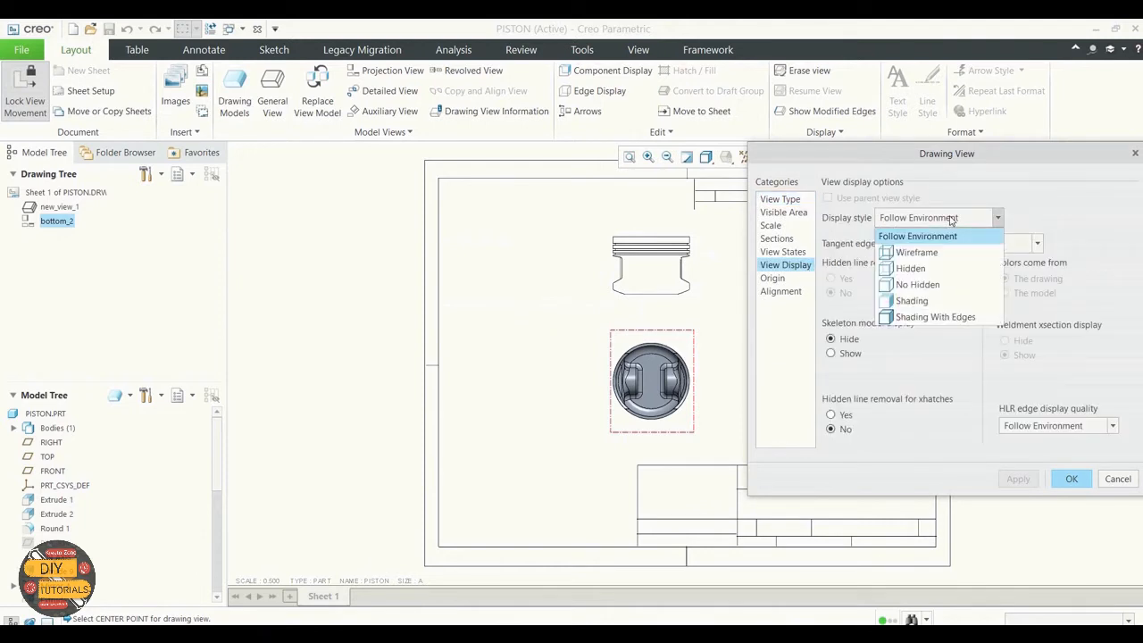
{"action": "left_click", "coordinate": [930, 284]}
{"action": "left_click", "coordinate": [969, 243]}
{"action": "left_click", "coordinate": [964, 293]}
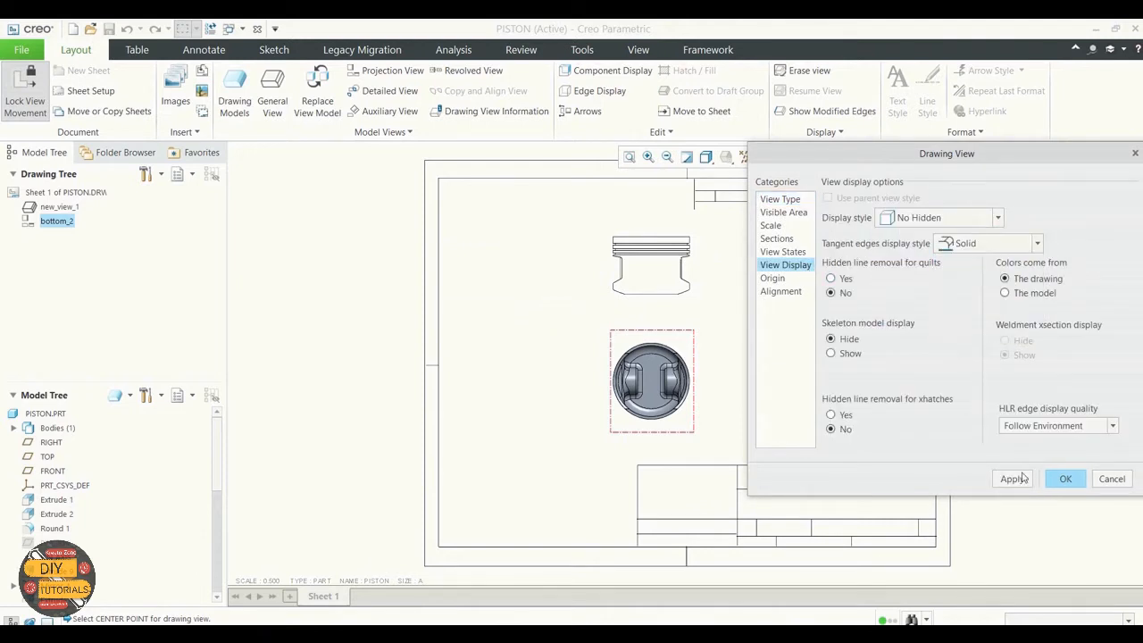
{"action": "left_click", "coordinate": [1022, 479]}
{"action": "left_click", "coordinate": [1070, 478]}
{"action": "left_click", "coordinate": [872, 353]}
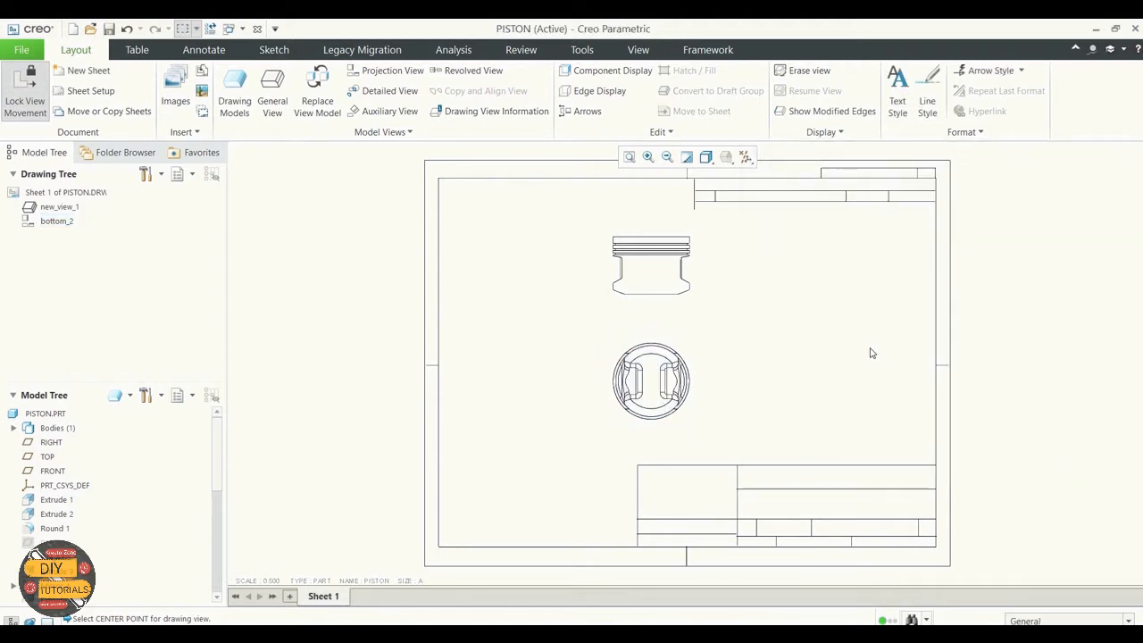
Add a projection view of the piston directly to the right of the front view, using the front view as parent
{"action": "left_click", "coordinate": [414, 72]}
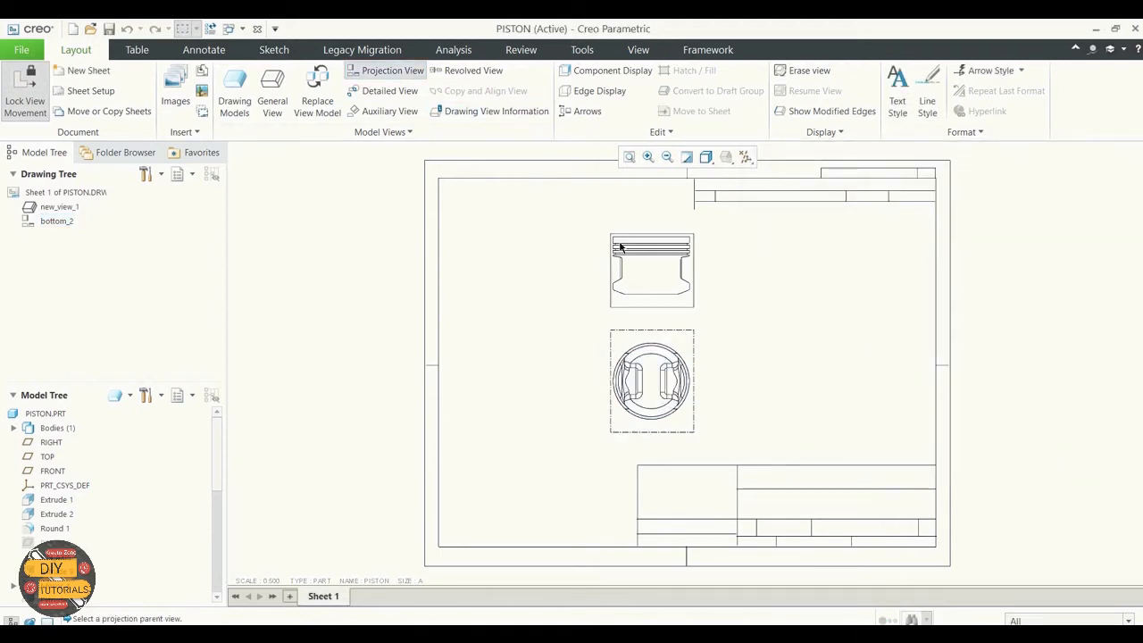
{"action": "left_click", "coordinate": [654, 256]}
{"action": "left_click", "coordinate": [785, 264]}
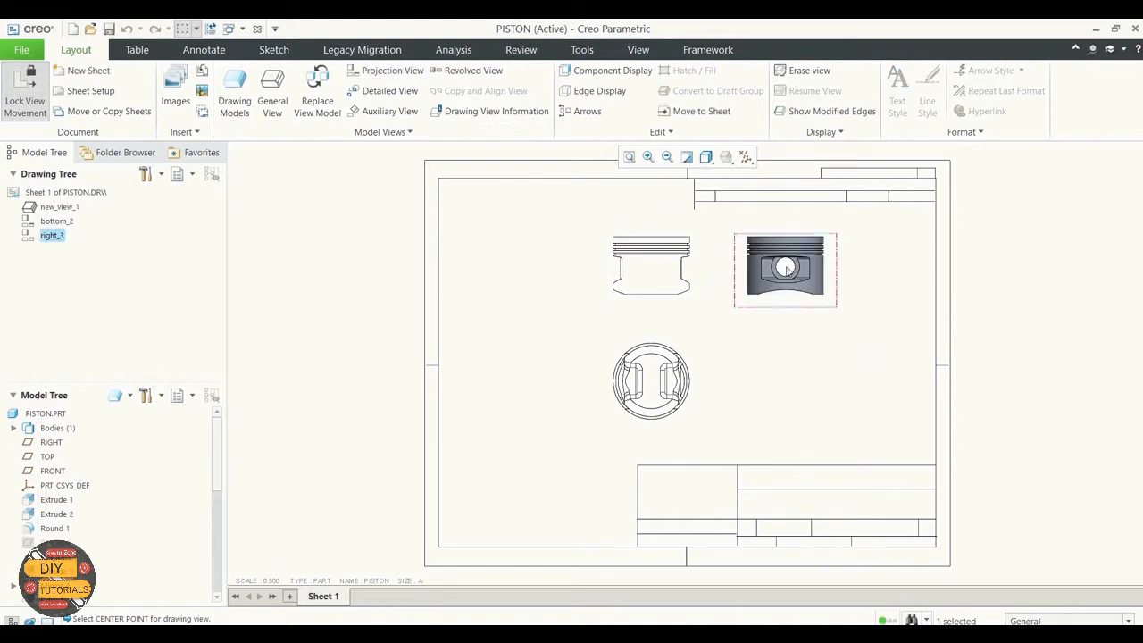
{"action": "left_click", "coordinate": [816, 332]}
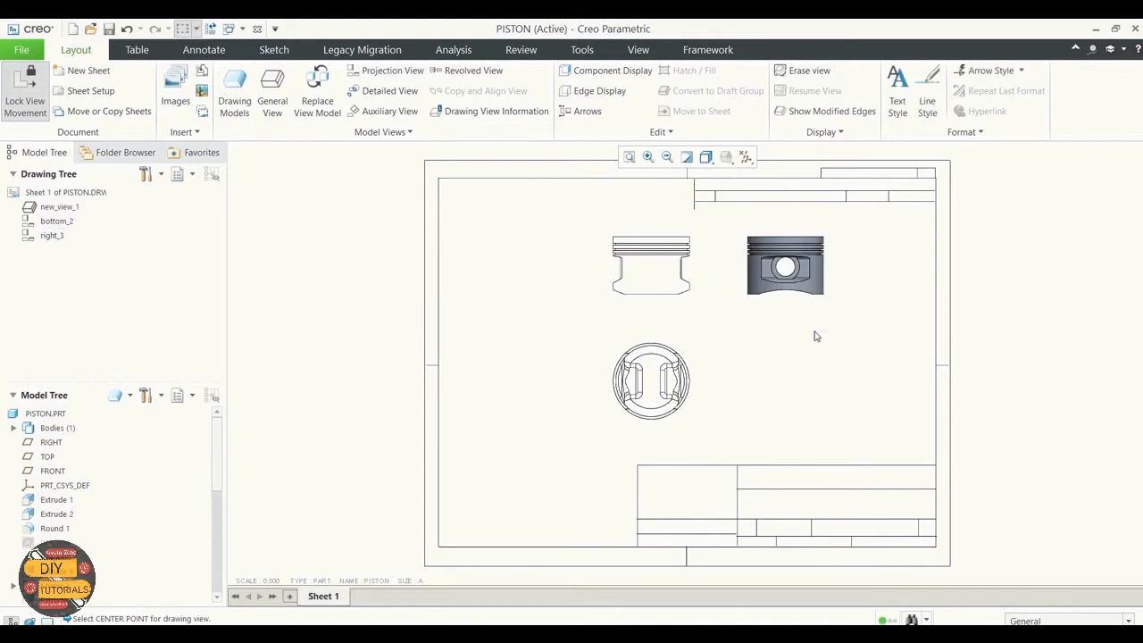
Set the right projection view's display style to No Hidden and its tangent edges display style to Solid
{"action": "double_click", "coordinate": [791, 270]}
{"action": "left_click", "coordinate": [786, 264]}
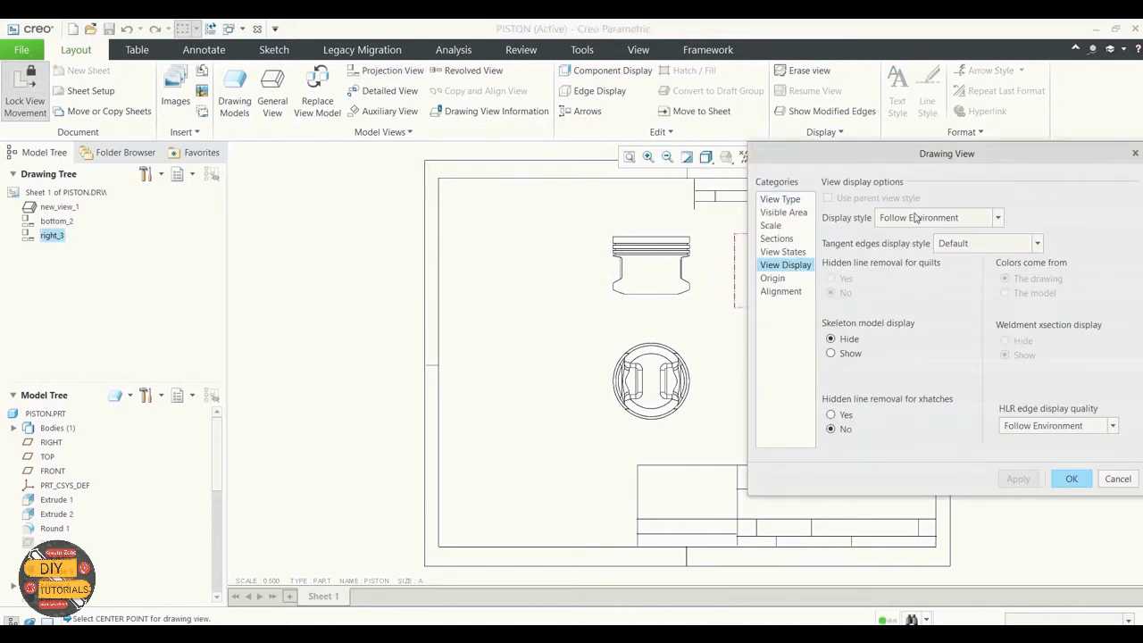
{"action": "left_click", "coordinate": [915, 218]}
{"action": "left_click", "coordinate": [904, 283]}
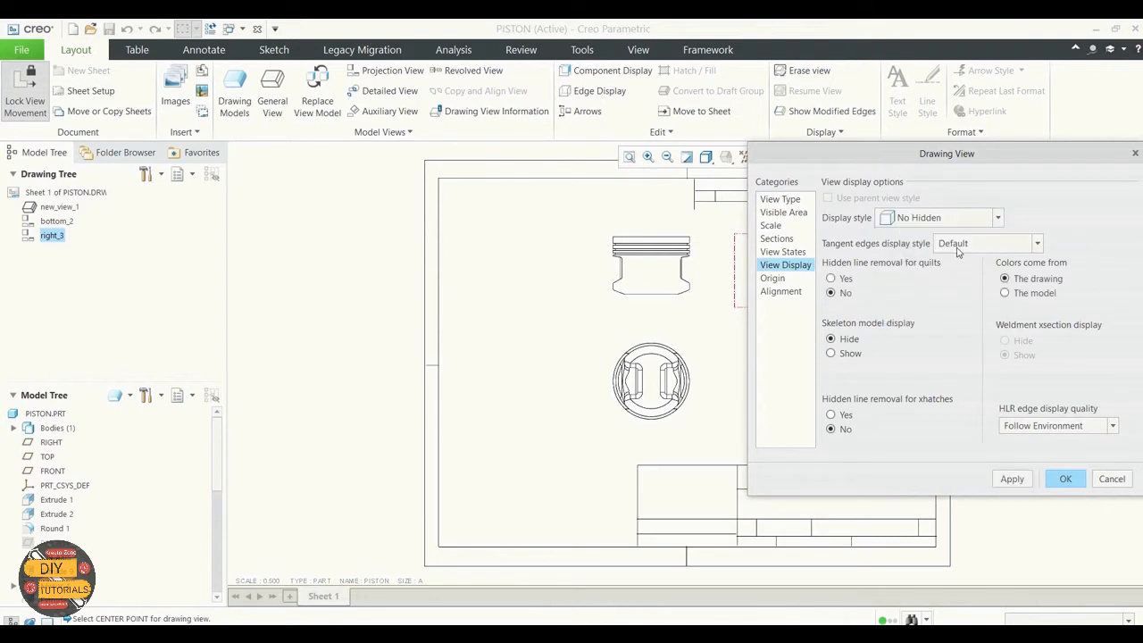
{"action": "left_click", "coordinate": [957, 252]}
{"action": "left_click", "coordinate": [963, 291]}
{"action": "left_click", "coordinate": [1013, 479]}
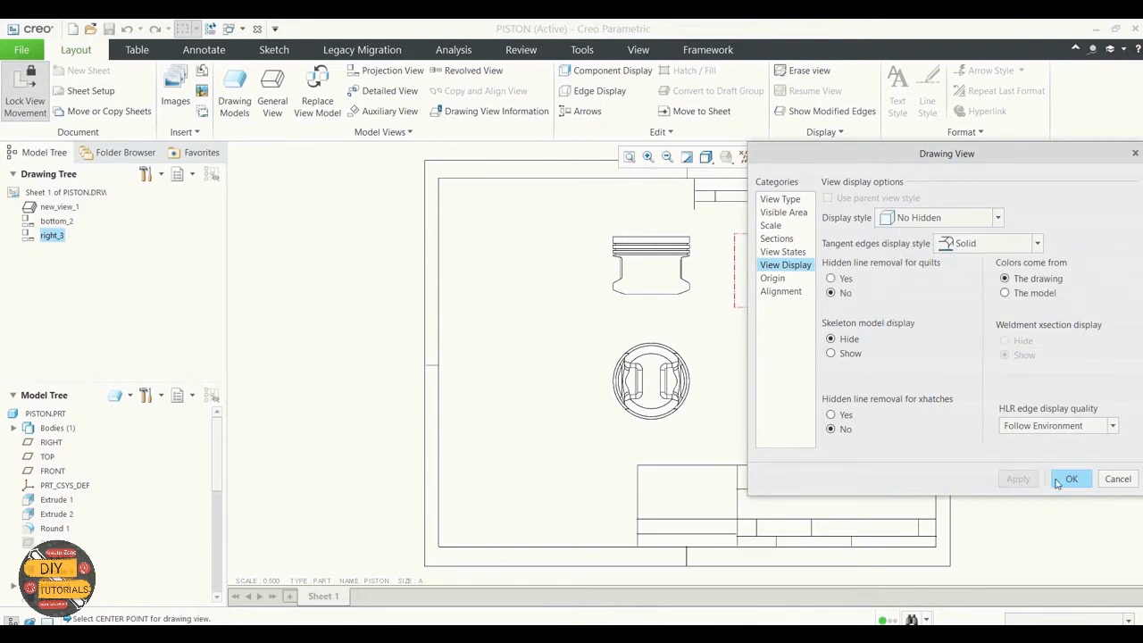
{"action": "left_click", "coordinate": [1069, 480]}
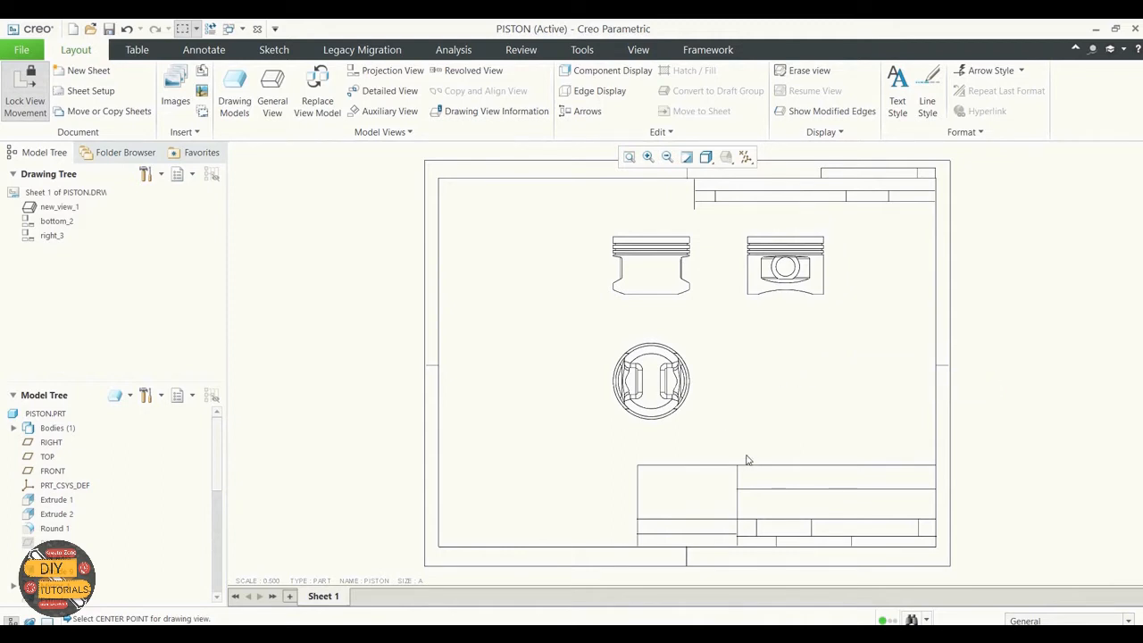
Create a planar, single 2D cross-section named A for the front view, cut along the FRONT datum plane
{"action": "left_click", "coordinate": [663, 284]}
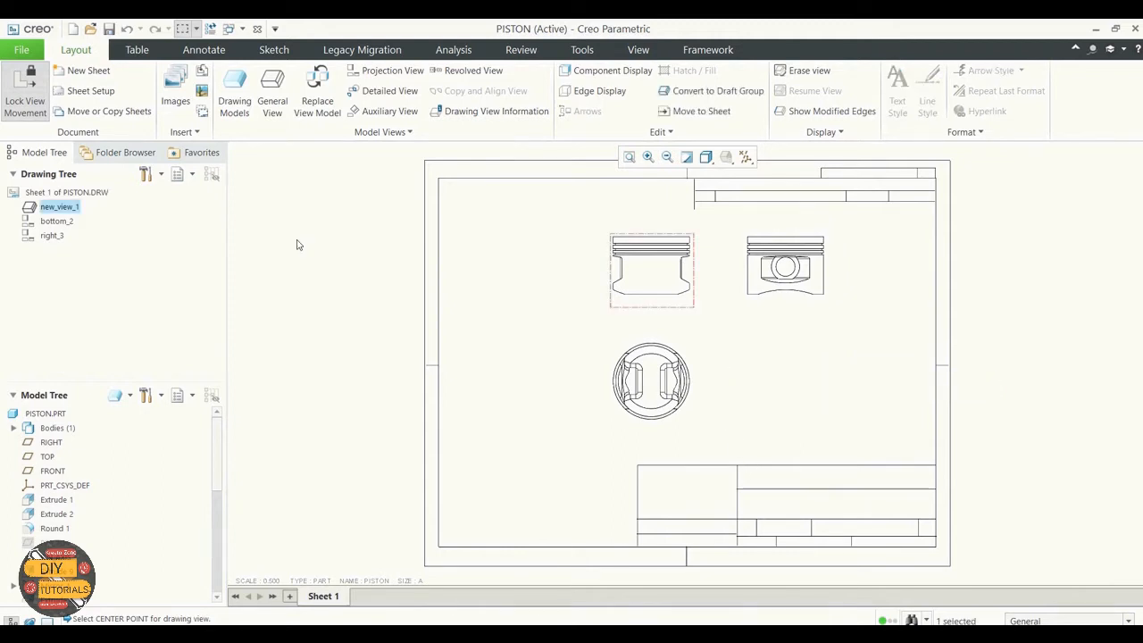
{"action": "double_click", "coordinate": [670, 262]}
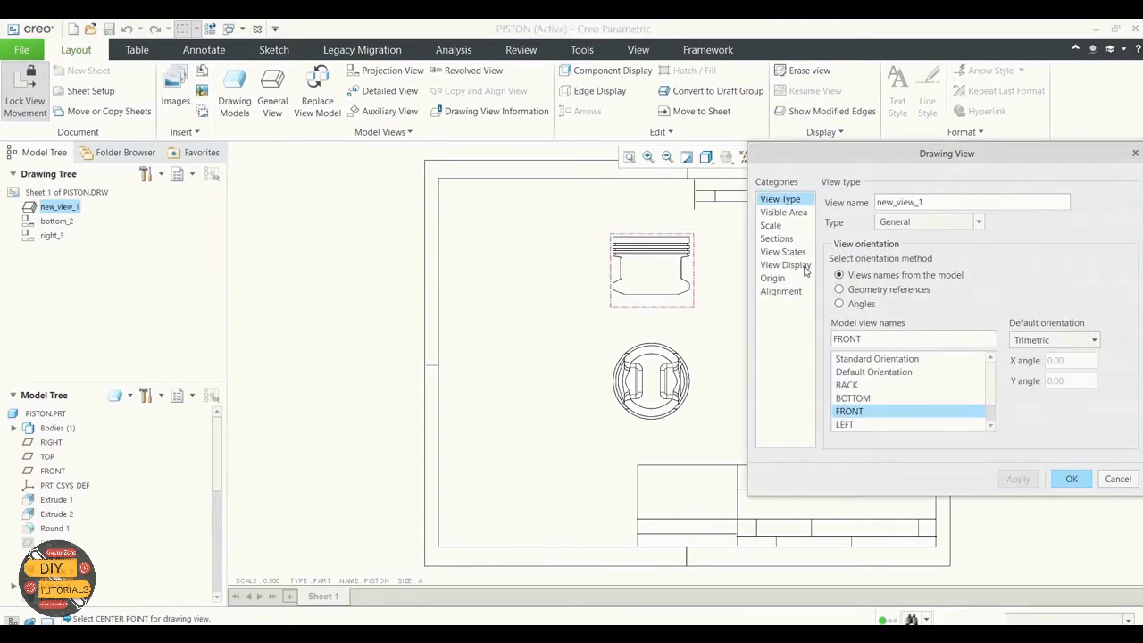
{"action": "left_click", "coordinate": [789, 241]}
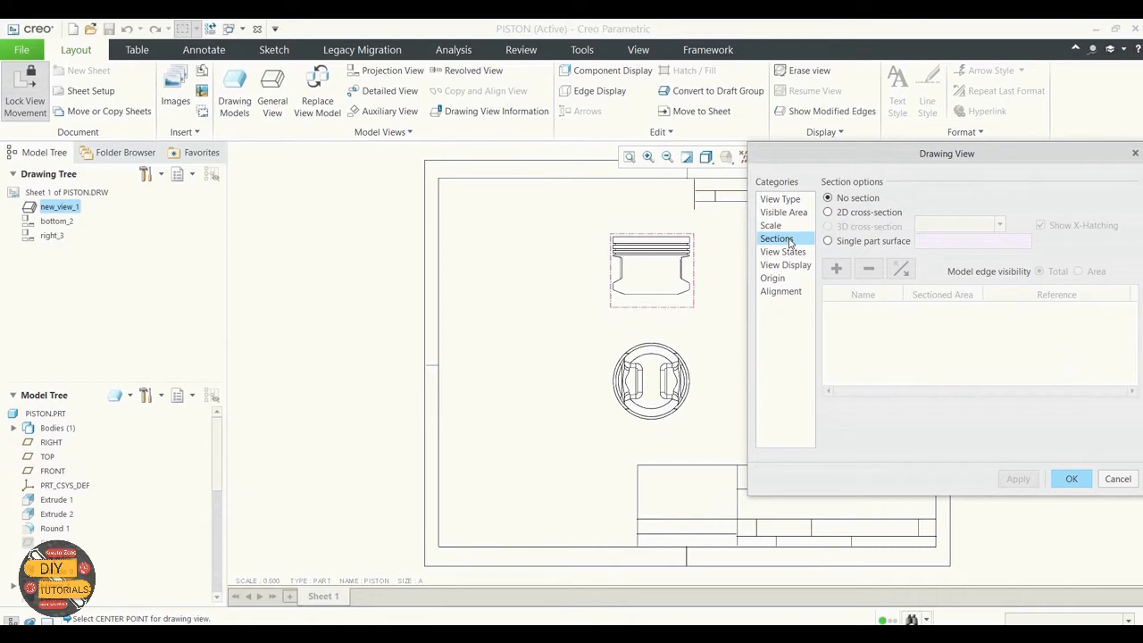
{"action": "left_click", "coordinate": [828, 211]}
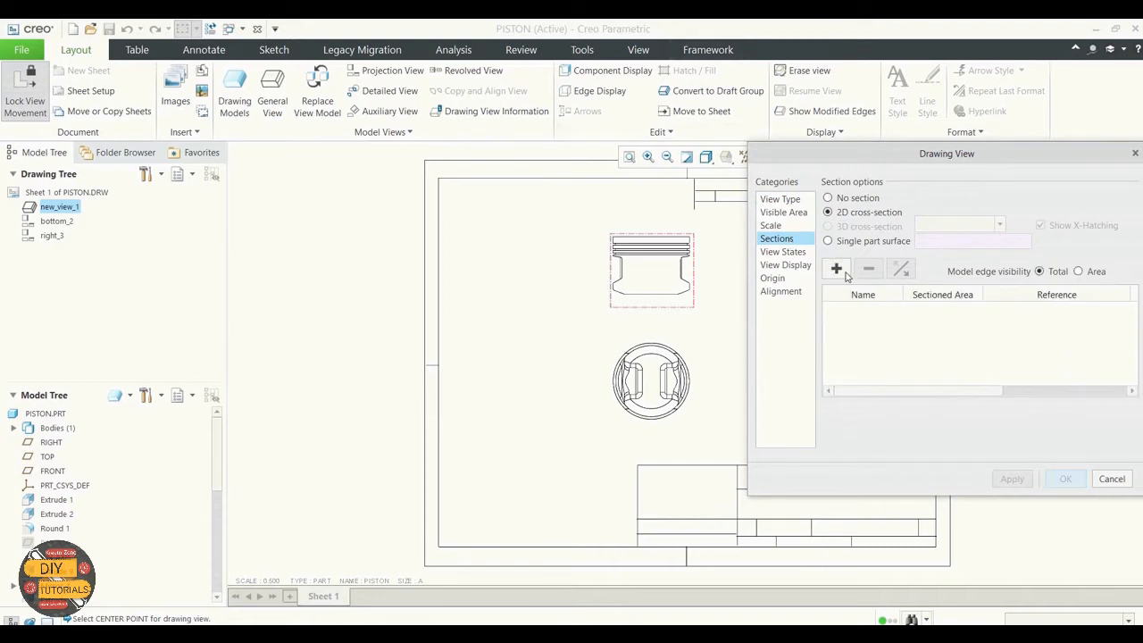
{"action": "left_click", "coordinate": [843, 271]}
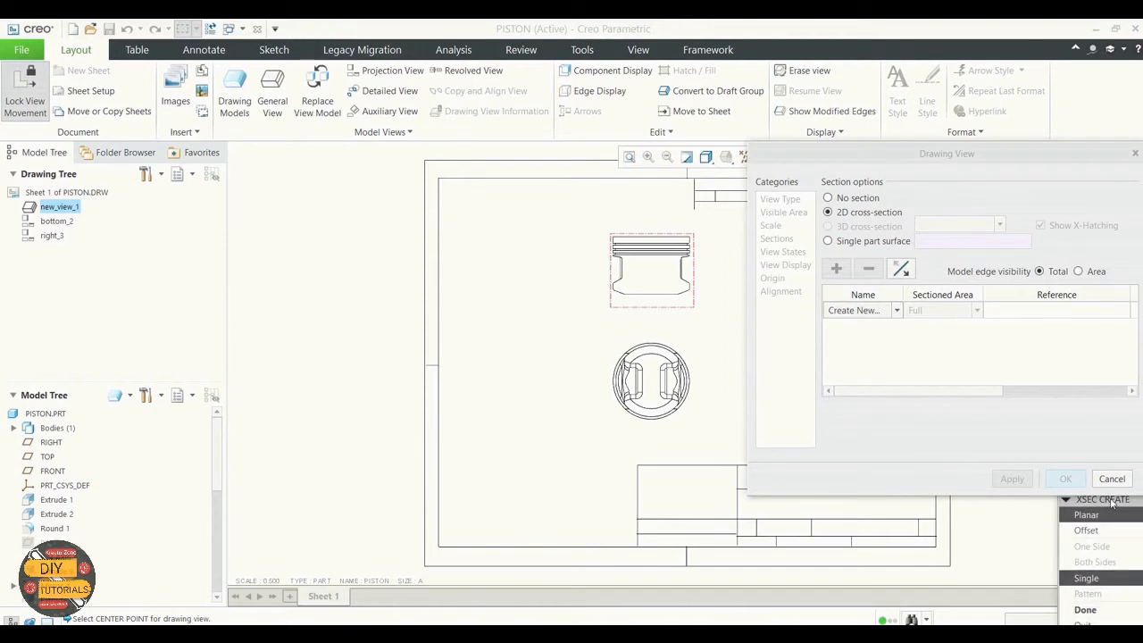
{"action": "left_click_drag", "start_coordinate": [1071, 157], "coordinate": [783, 133]}
{"action": "mouse_move", "coordinate": [1105, 483]}
{"action": "left_mouse_down"}
{"action": "mouse_move", "coordinate": [944, 256]}
{"action": "mouse_move", "coordinate": [391, 211]}
{"action": "mouse_move", "coordinate": [361, 222]}
{"action": "left_mouse_up"}
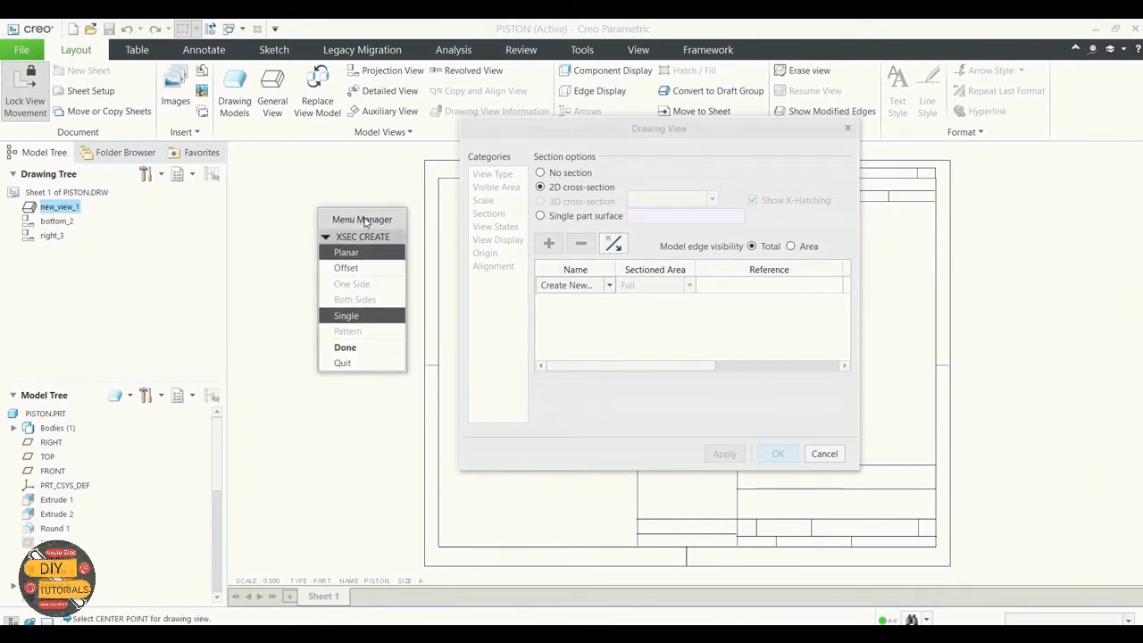
{"action": "left_click", "coordinate": [345, 348]}
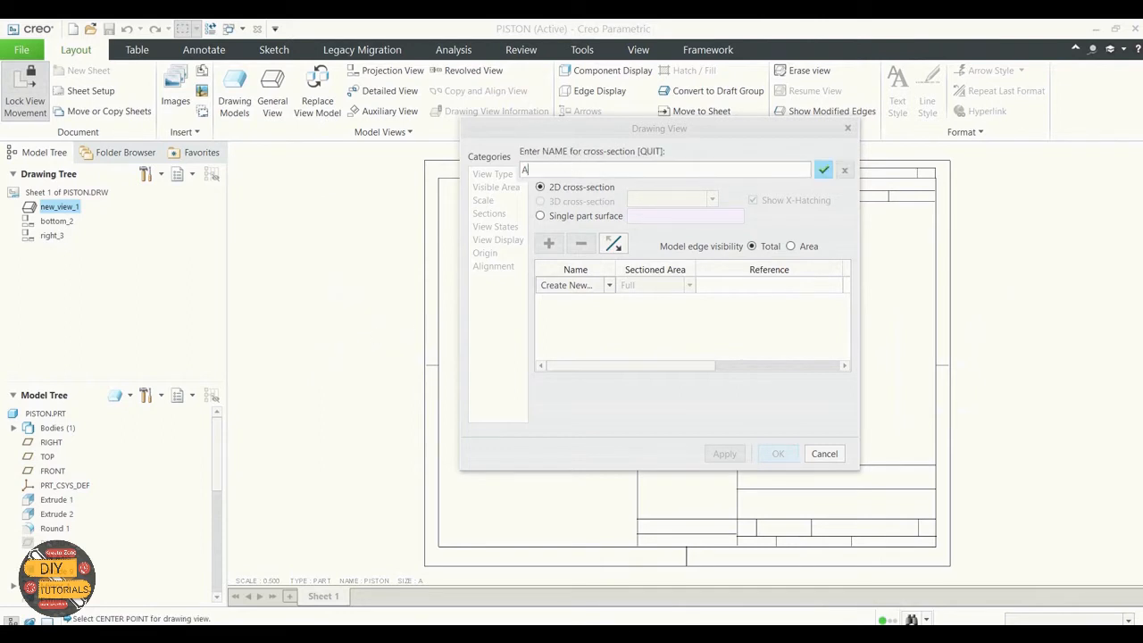
{"action": "type", "text": "A"}
{"action": "left_click", "coordinate": [823, 171]}
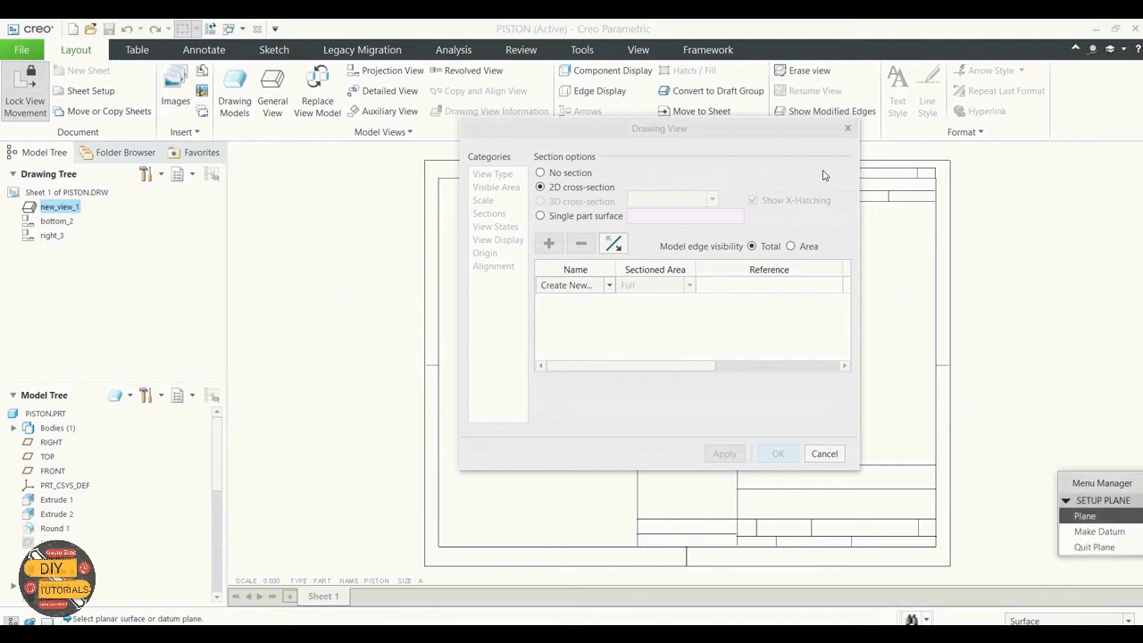
{"action": "left_click_drag", "start_coordinate": [1095, 480], "coordinate": [1026, 269]}
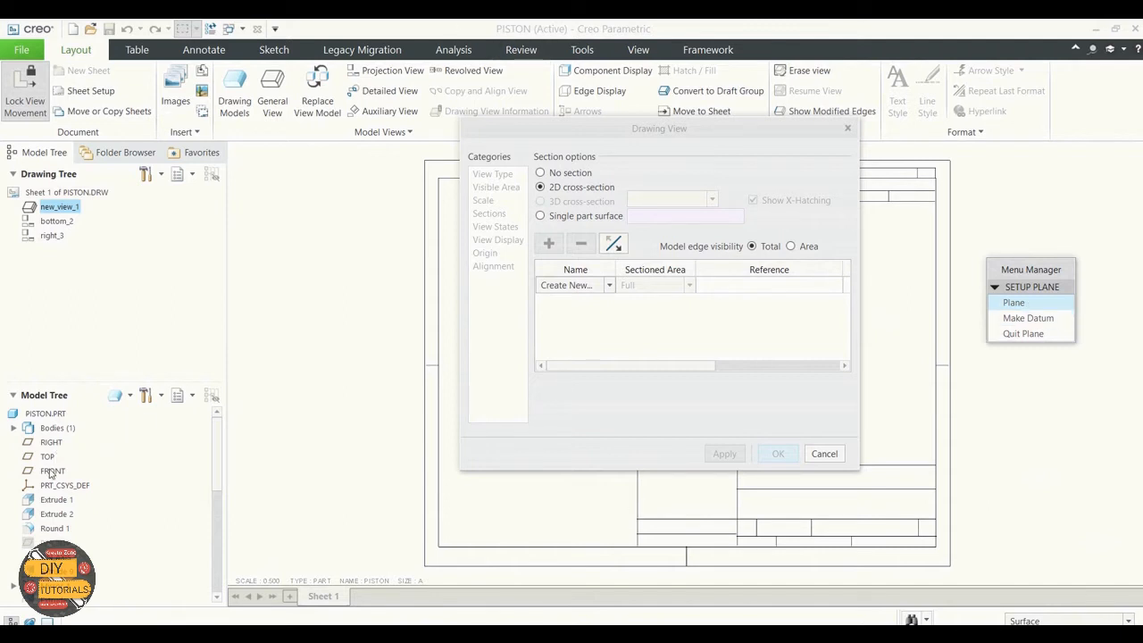
{"action": "left_click", "coordinate": [51, 470]}
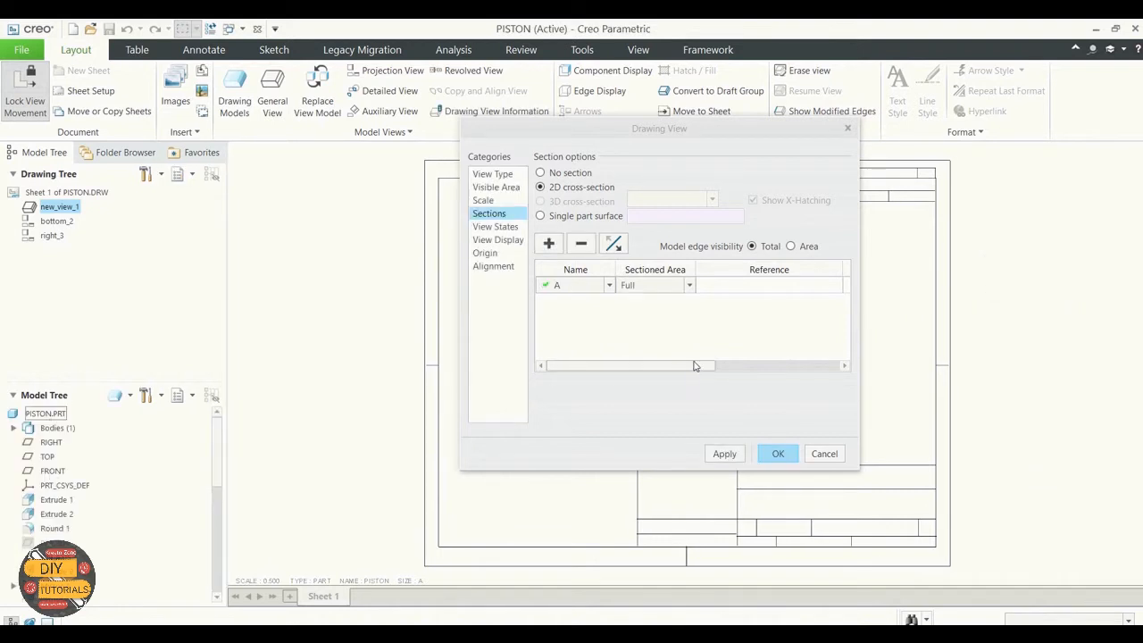
Assign the bottom view to display the section arrows and apply the full section A to the front view
{"action": "left_click_drag", "start_coordinate": [694, 366], "coordinate": [871, 374]}
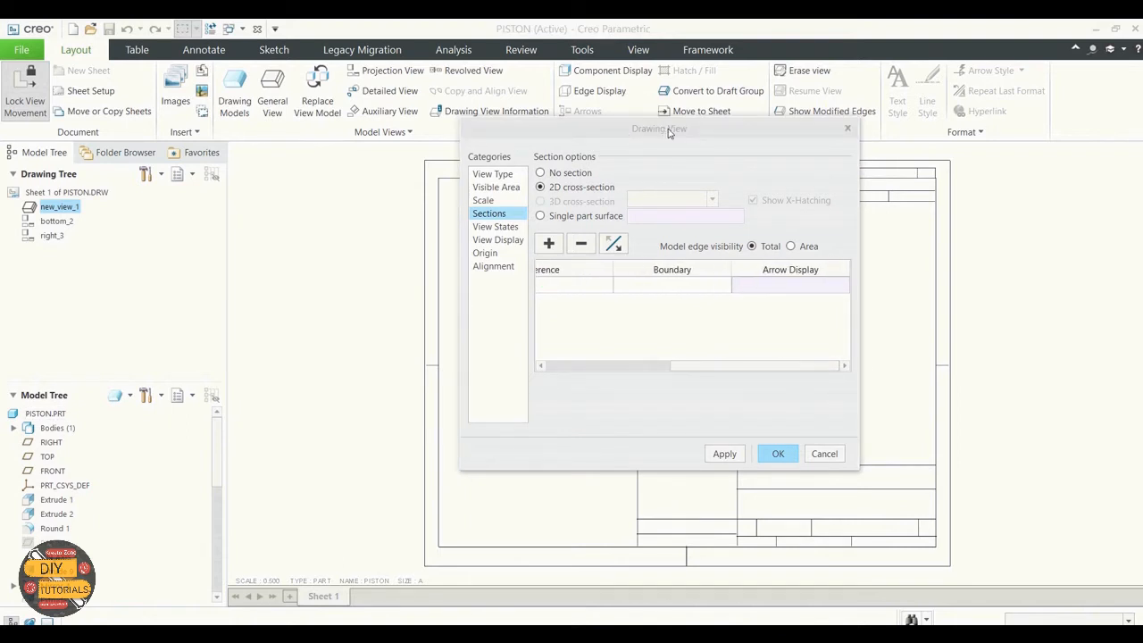
{"action": "mouse_move", "coordinate": [669, 132]}
{"action": "left_mouse_down"}
{"action": "mouse_move", "coordinate": [920, 153]}
{"action": "mouse_move", "coordinate": [939, 169]}
{"action": "left_mouse_up"}
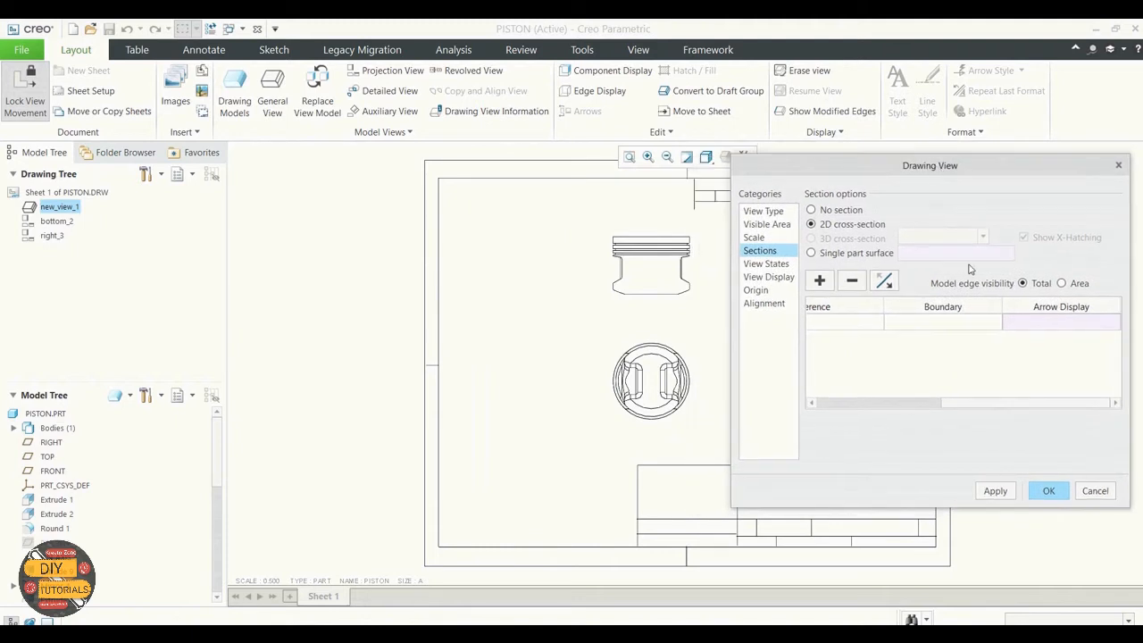
{"action": "left_click", "coordinate": [1034, 330]}
{"action": "left_click", "coordinate": [654, 366]}
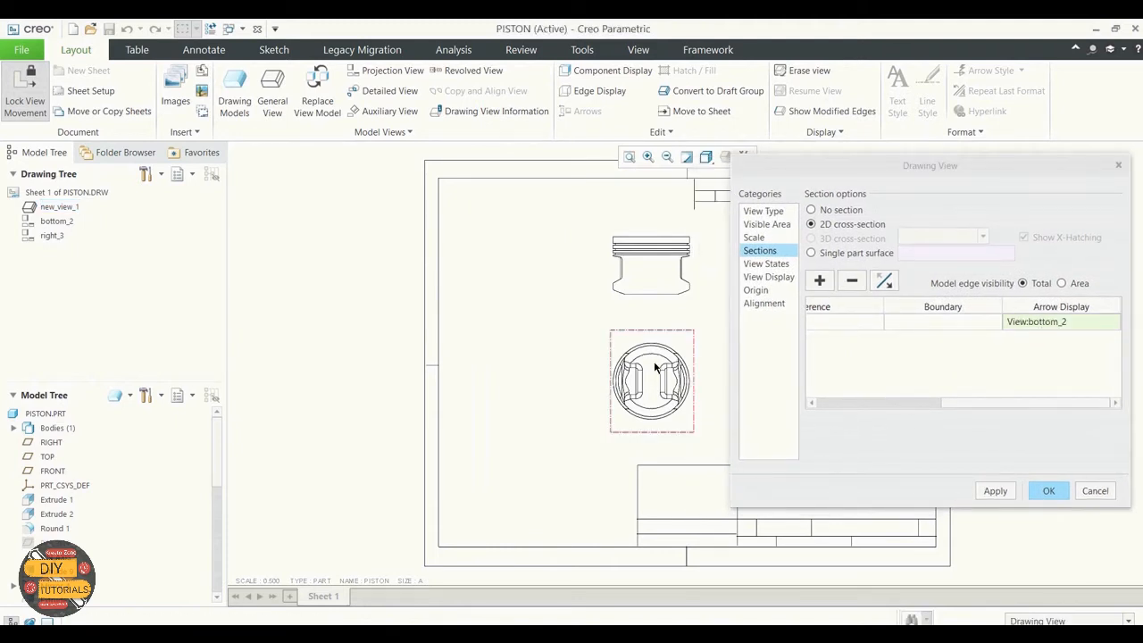
{"action": "mouse_move", "coordinate": [982, 407]}
{"action": "left_mouse_down"}
{"action": "mouse_move", "coordinate": [791, 408]}
{"action": "mouse_move", "coordinate": [1034, 407]}
{"action": "left_mouse_up"}
{"action": "left_click", "coordinate": [996, 492]}
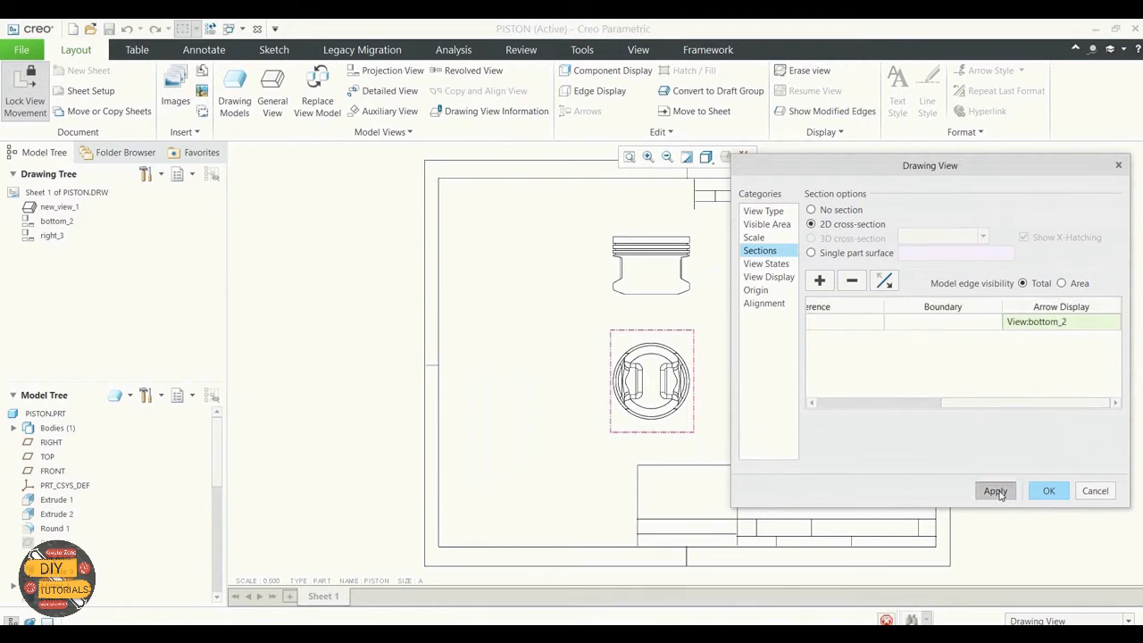
{"action": "left_click", "coordinate": [1055, 491]}
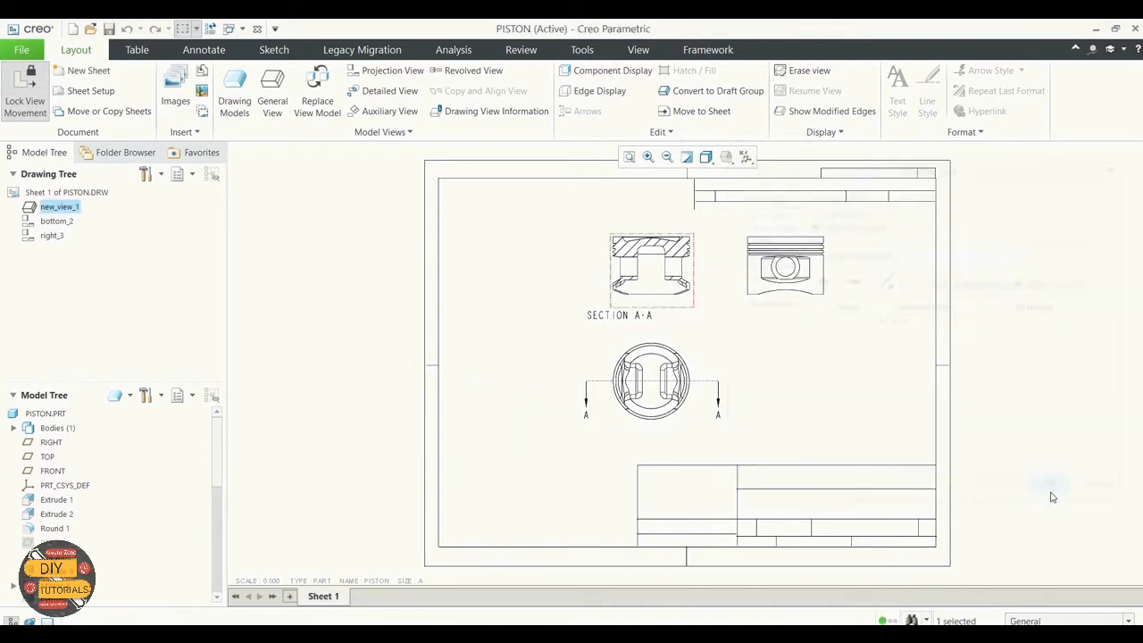
{"action": "left_click", "coordinate": [788, 347]}
{"action": "scroll", "coordinate": [673, 251], "scroll_direction": "down", "scroll_amount": 2}
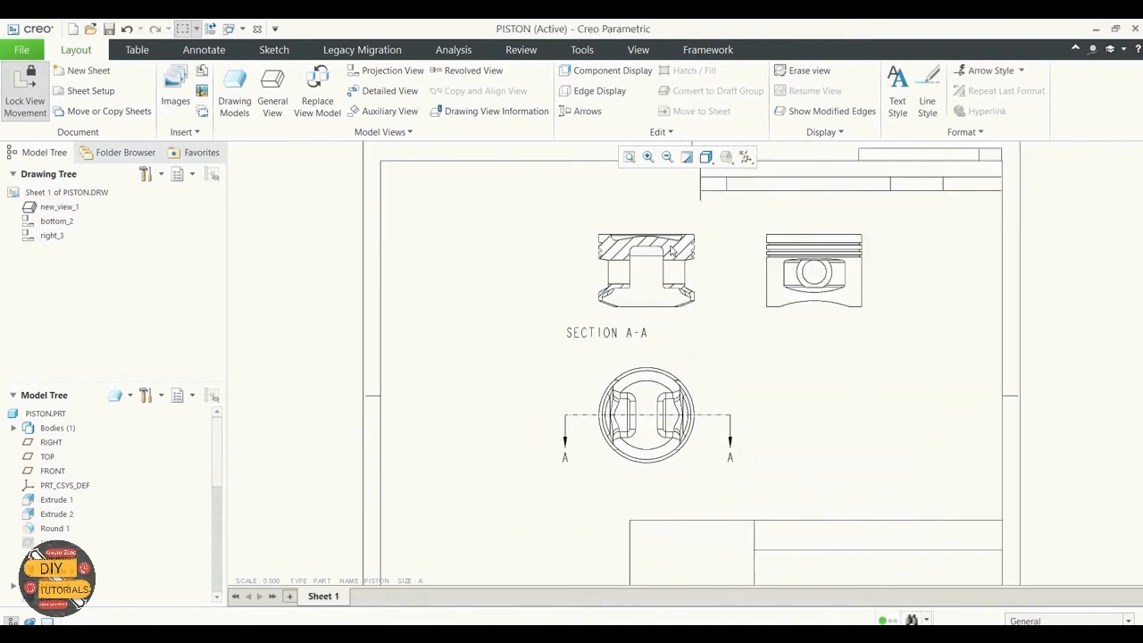
{"action": "scroll", "coordinate": [673, 250], "scroll_direction": "up", "scroll_amount": 2}
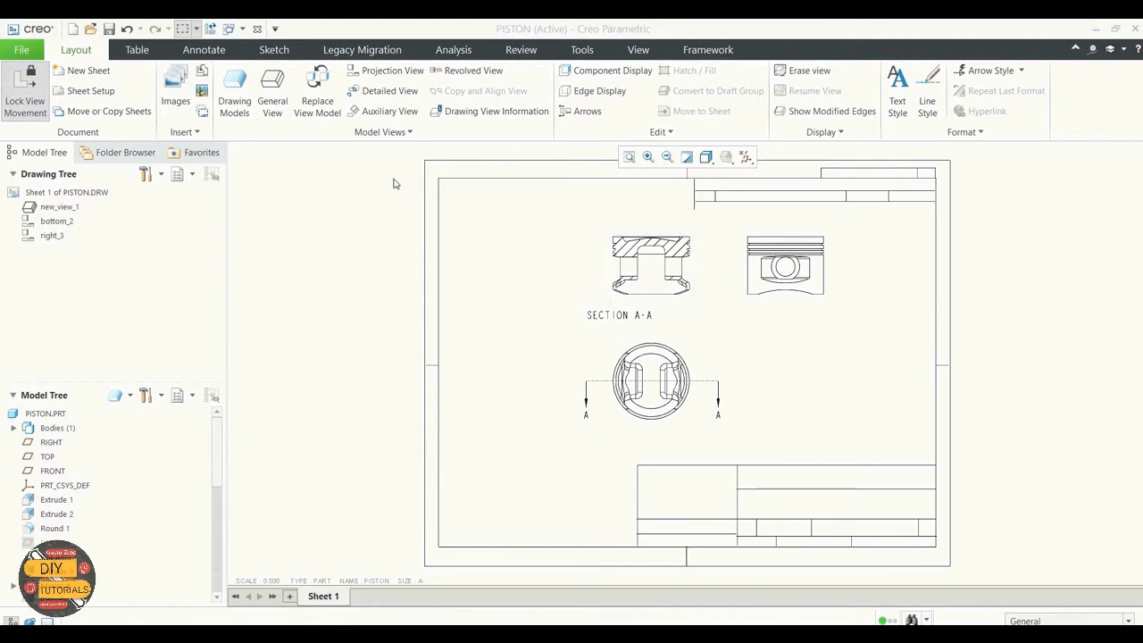
Create a detailed view of the right projection view's lower-left corner with a spline boundary, placed at the section view's left side, and select it
{"action": "left_click", "coordinate": [391, 93]}
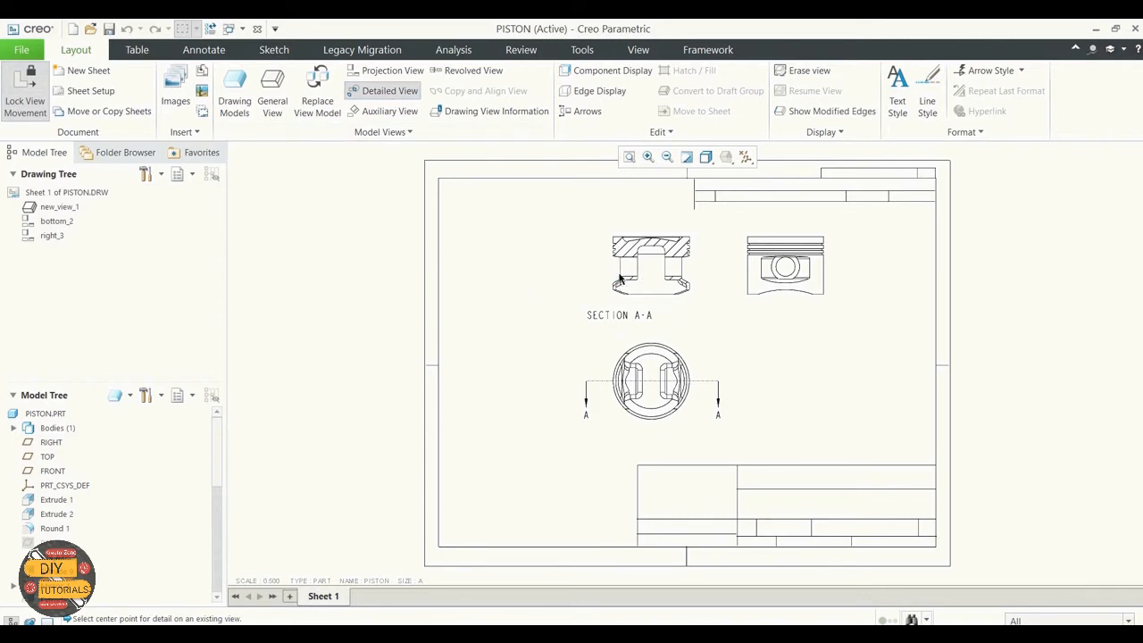
{"action": "left_click", "coordinate": [748, 295]}
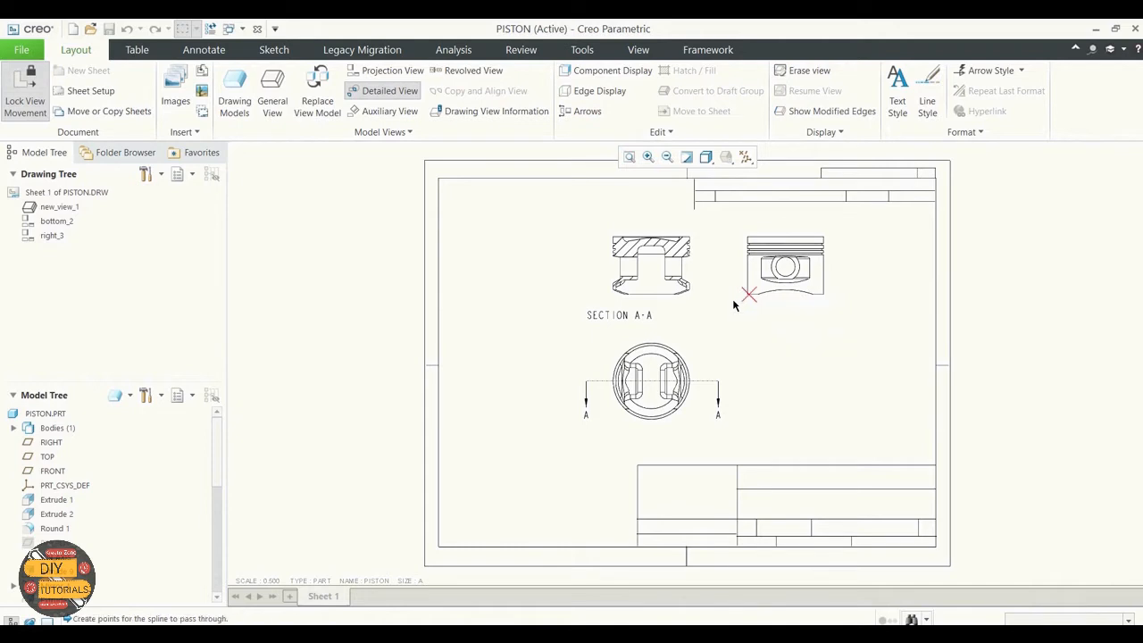
{"action": "left_click", "coordinate": [755, 317]}
{"action": "middle_click", "coordinate": [736, 305]}
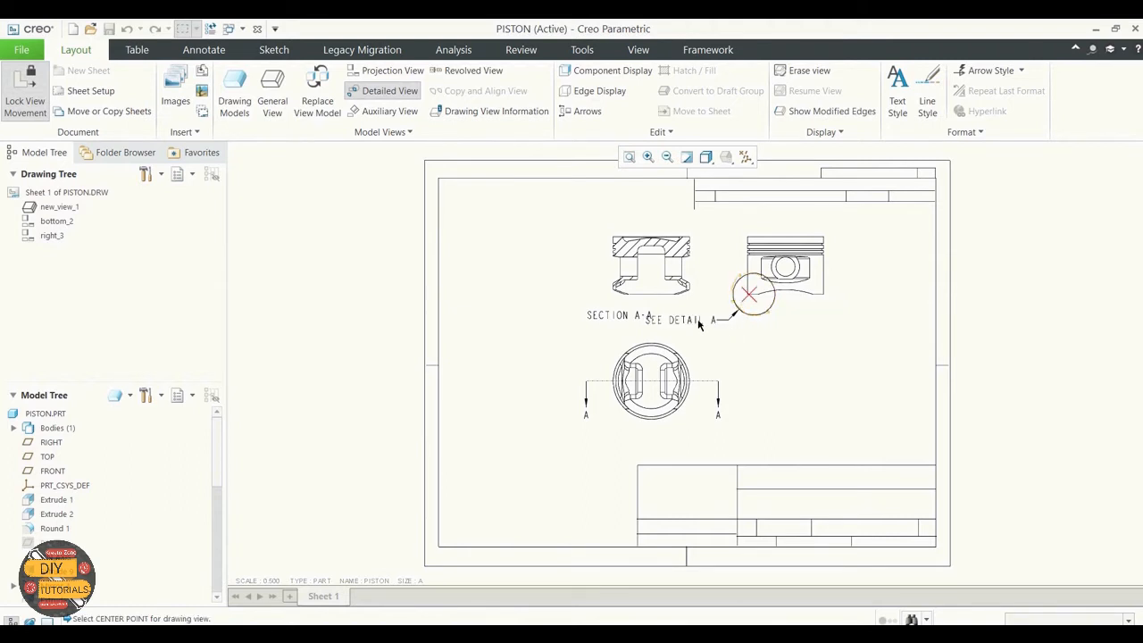
{"action": "left_click", "coordinate": [590, 263]}
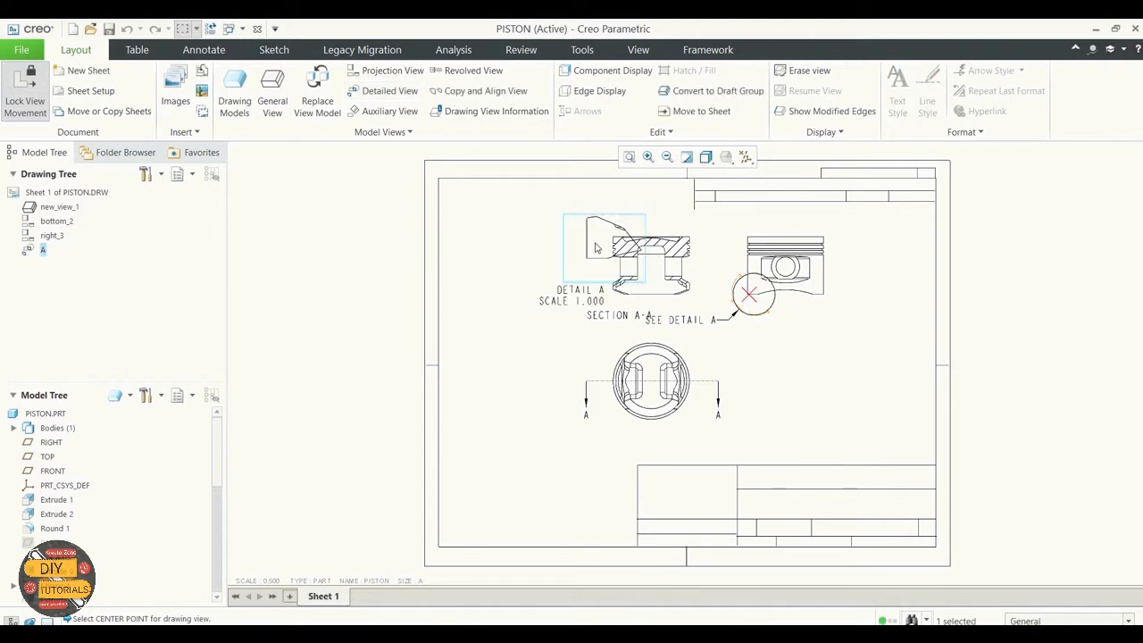
{"action": "left_click", "coordinate": [563, 240]}
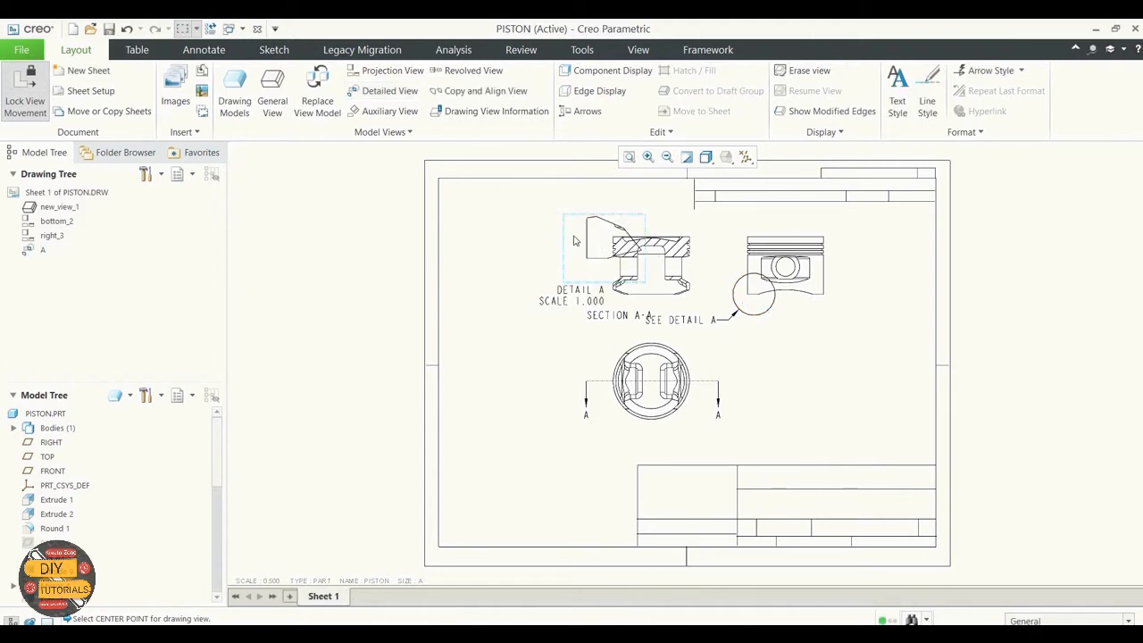
{"action": "left_click", "coordinate": [585, 241]}
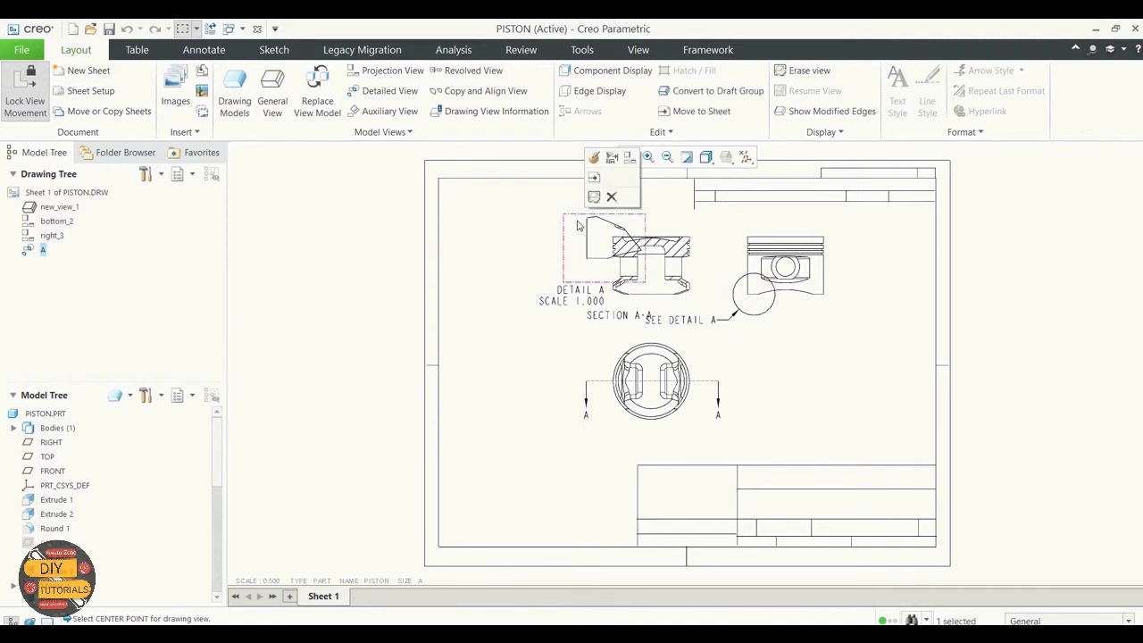
Unlock view movement and shift the detailed view left, clear of the section view
{"action": "left_click", "coordinate": [28, 97]}
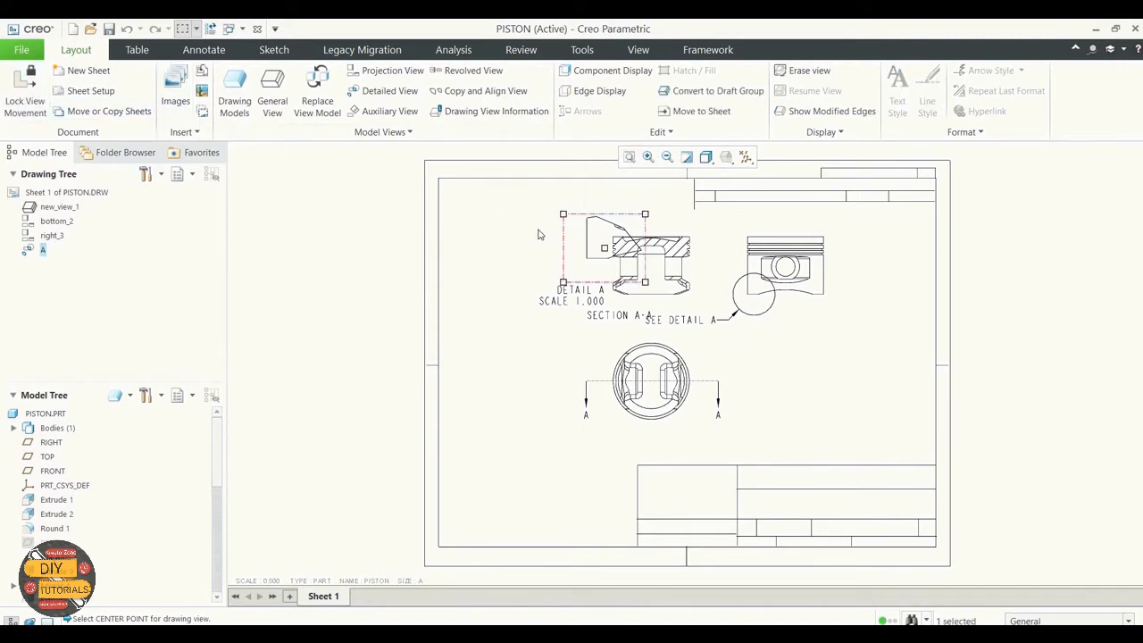
{"action": "left_click_drag", "start_coordinate": [586, 237], "coordinate": [488, 238]}
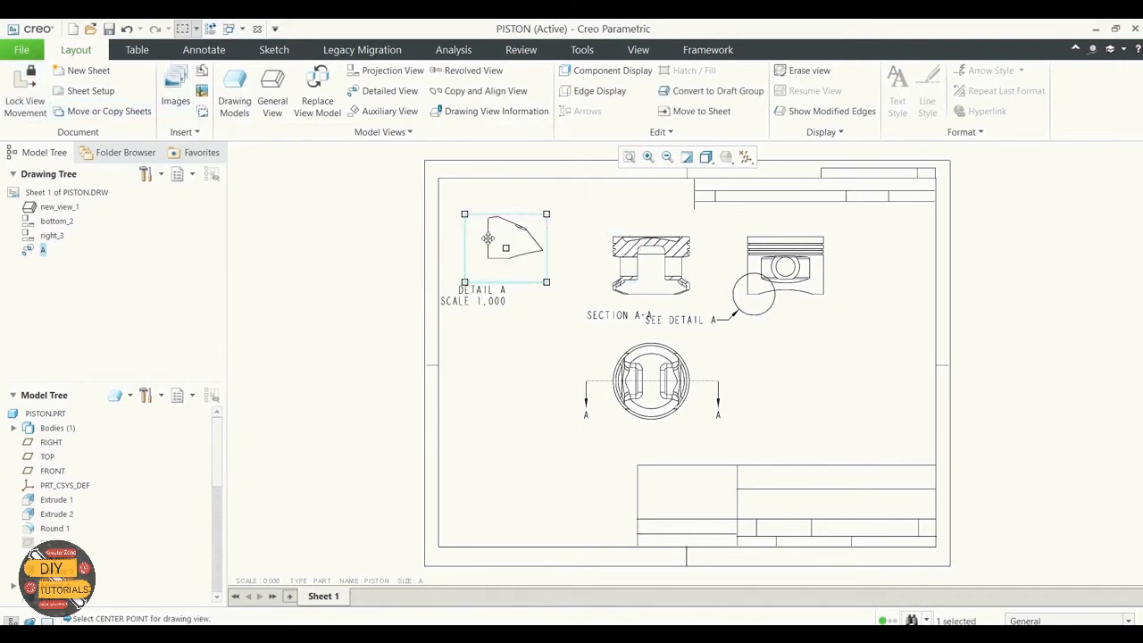
{"action": "left_click", "coordinate": [499, 358]}
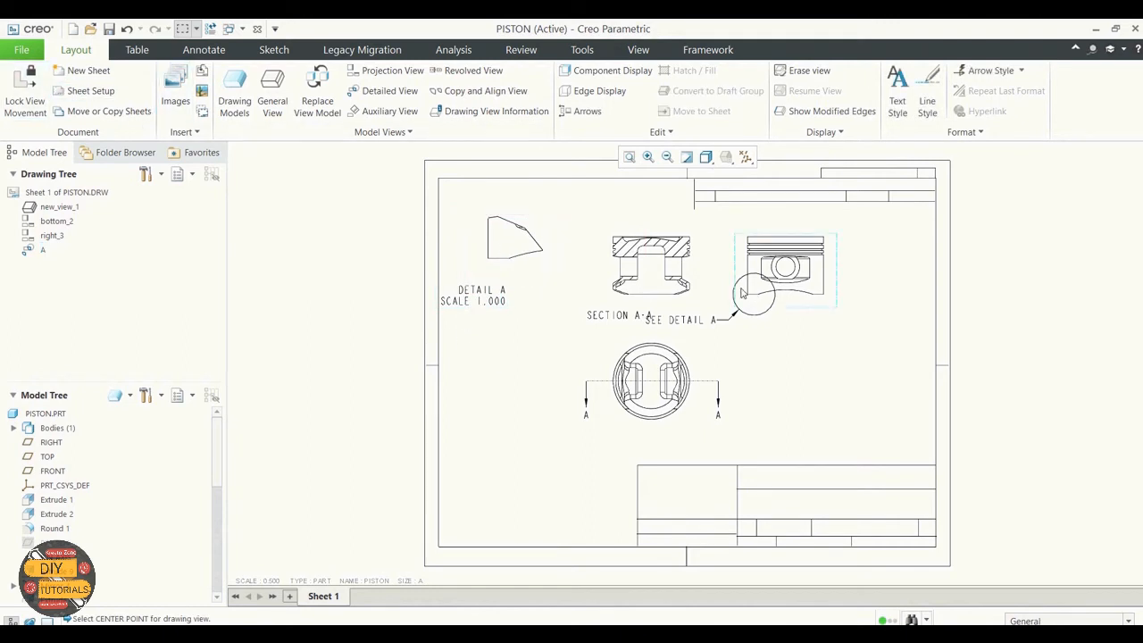
Spread the views apart by moving the section view slightly left and the right projection view farther right
{"action": "left_click", "coordinate": [643, 269]}
{"action": "left_click_drag", "start_coordinate": [643, 269], "coordinate": [609, 268]}
{"action": "left_click", "coordinate": [782, 277]}
{"action": "left_click_drag", "start_coordinate": [817, 268], "coordinate": [865, 266]}
{"action": "left_click", "coordinate": [862, 379]}
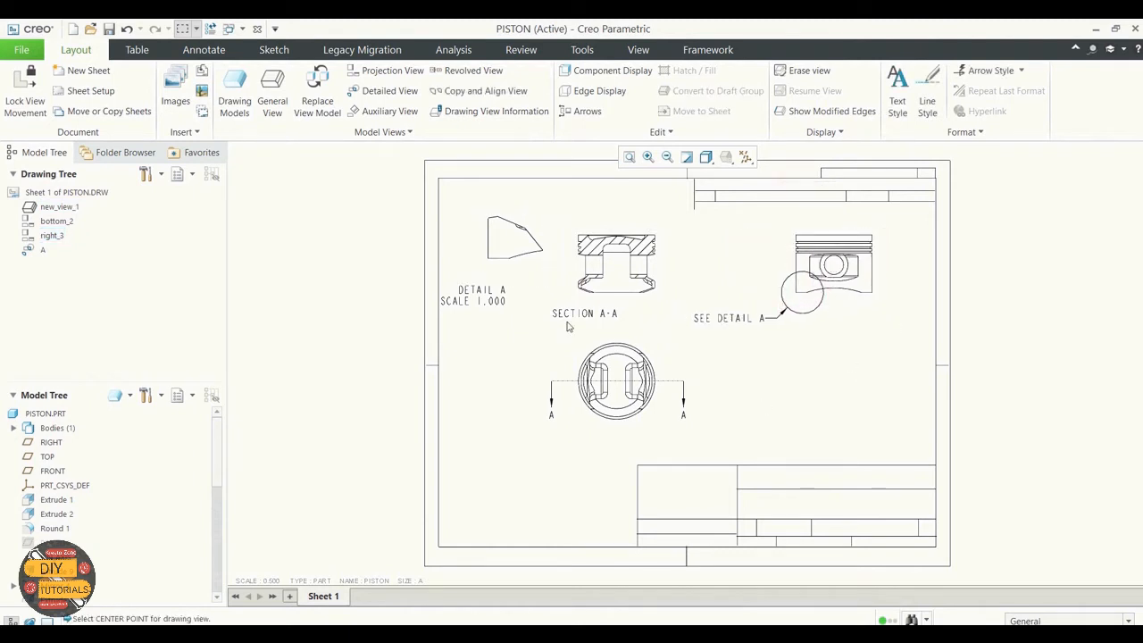
Lock view movement and move the DETAIL A scale note up and right, close beneath the detailed view
{"action": "left_click", "coordinate": [29, 96]}
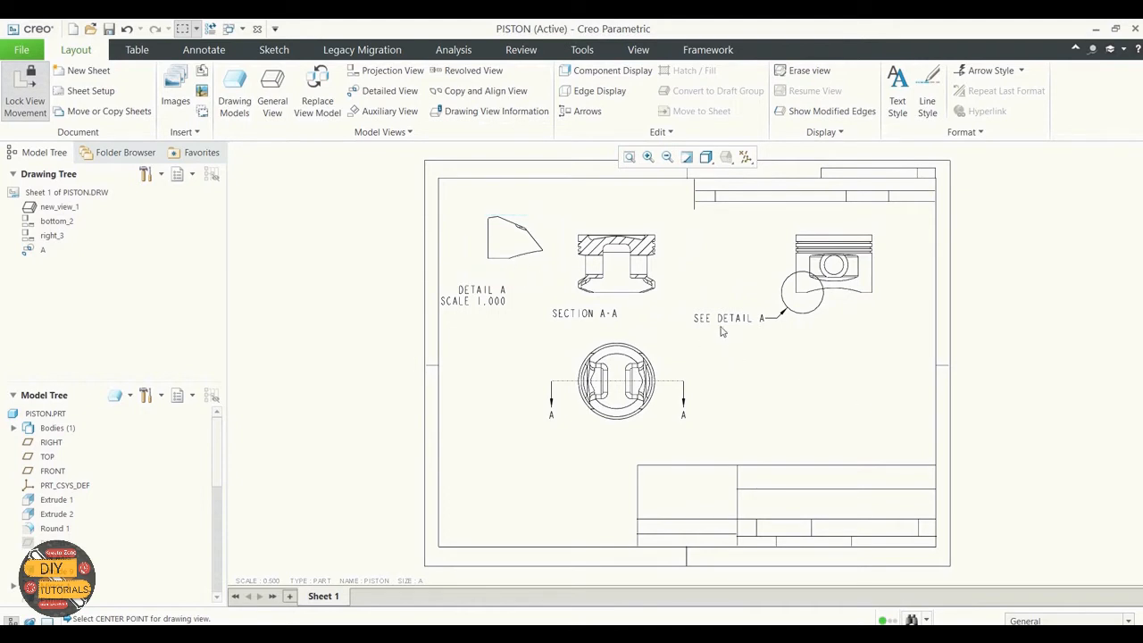
{"action": "double_click", "coordinate": [489, 301]}
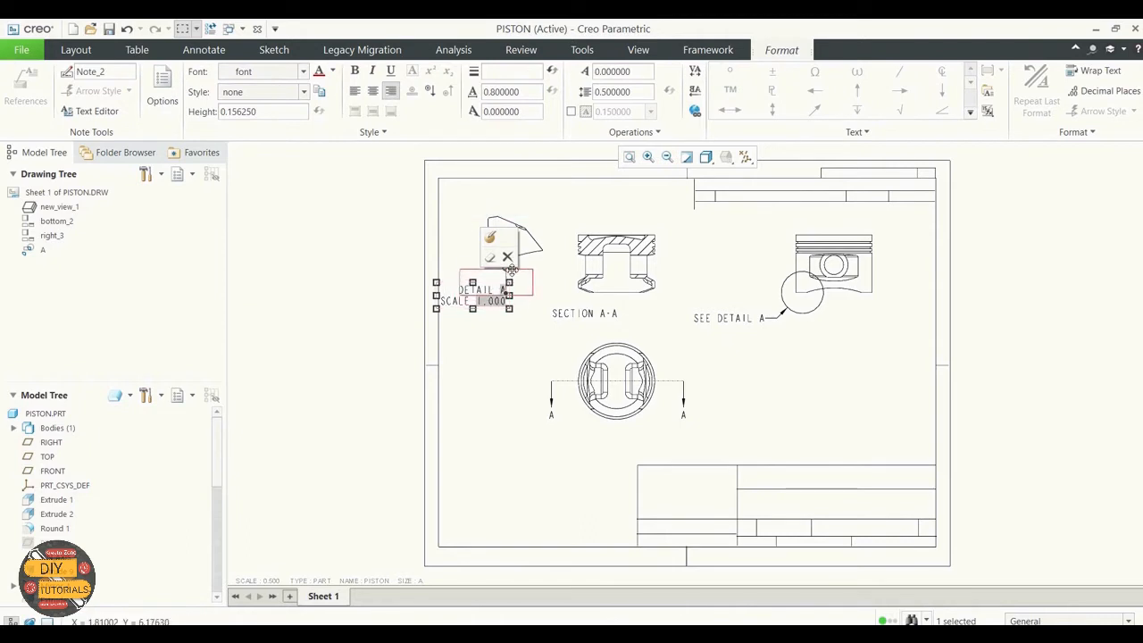
{"action": "left_click", "coordinate": [505, 332]}
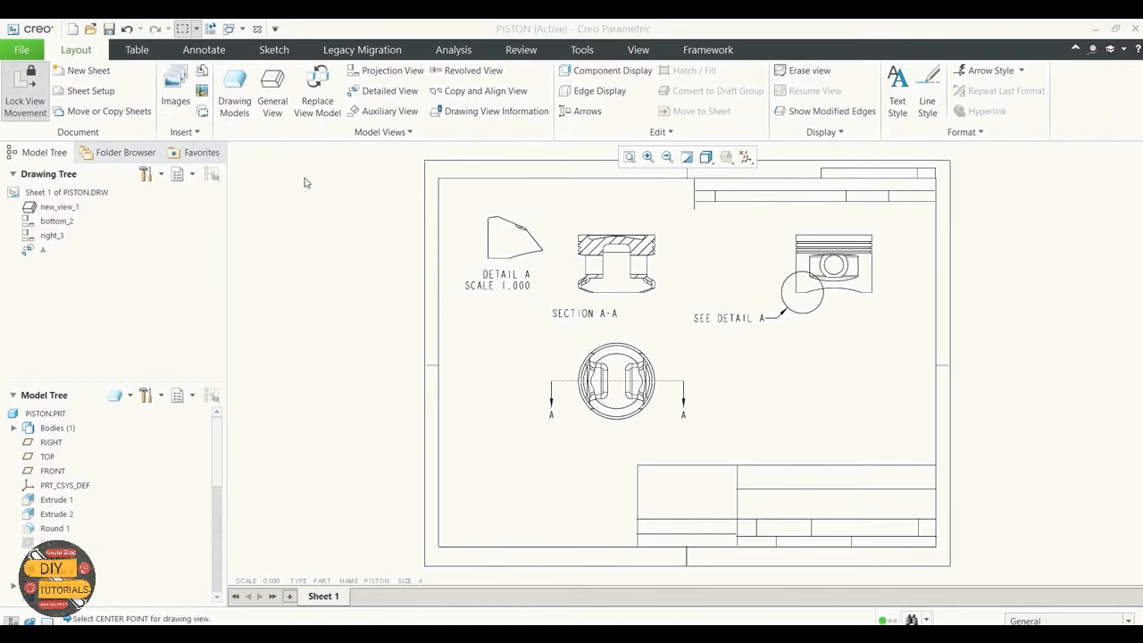
Insert a general view with no combined state and the default trimetric orientation below the right projection view, and shift it right with movement unlocked
{"action": "left_click", "coordinate": [280, 103]}
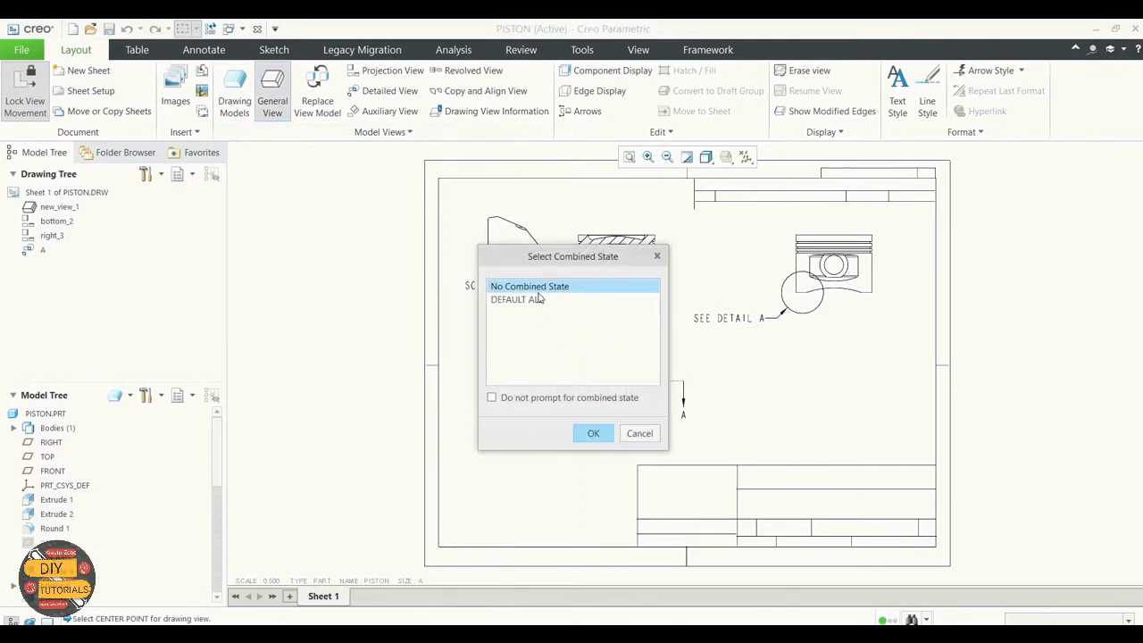
{"action": "left_click", "coordinate": [592, 434]}
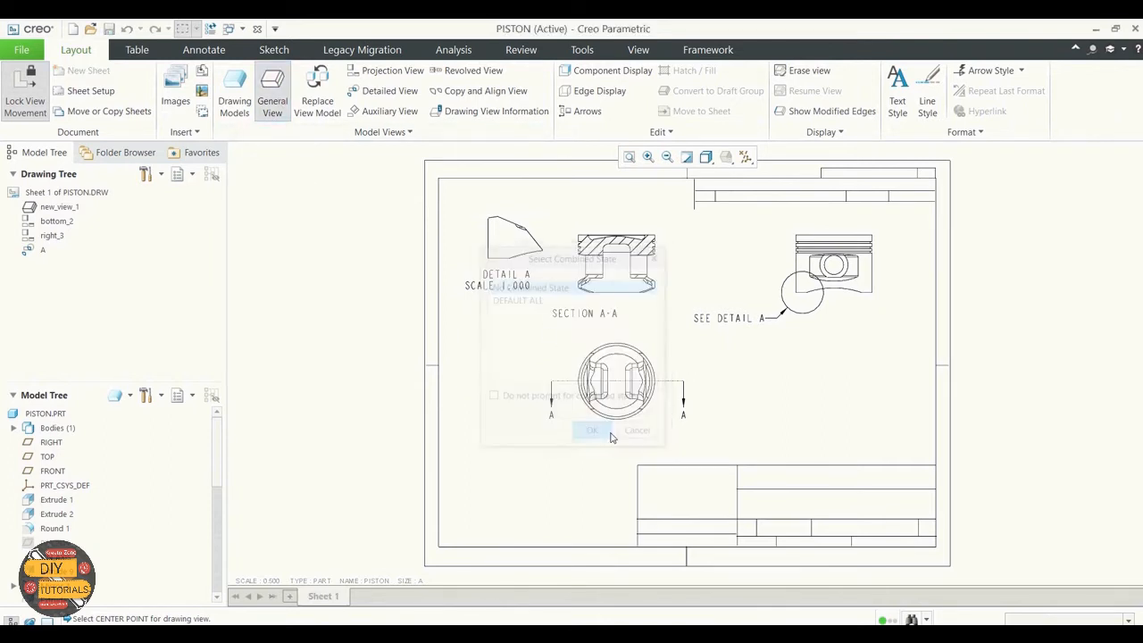
{"action": "left_click", "coordinate": [804, 393]}
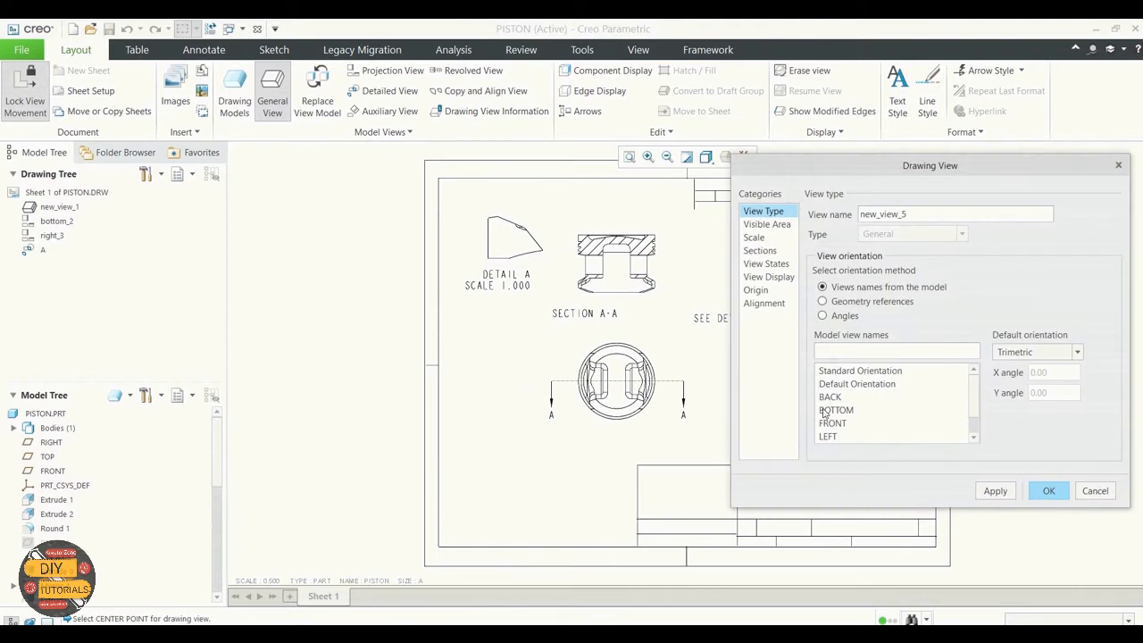
{"action": "left_click", "coordinate": [1047, 490]}
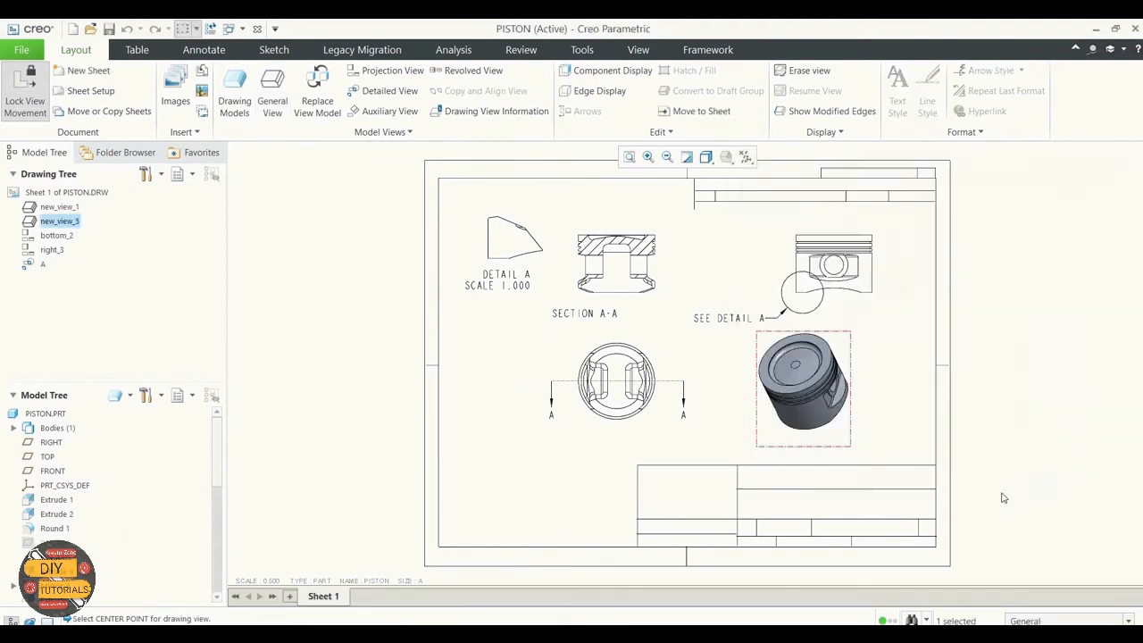
{"action": "left_click", "coordinate": [815, 410]}
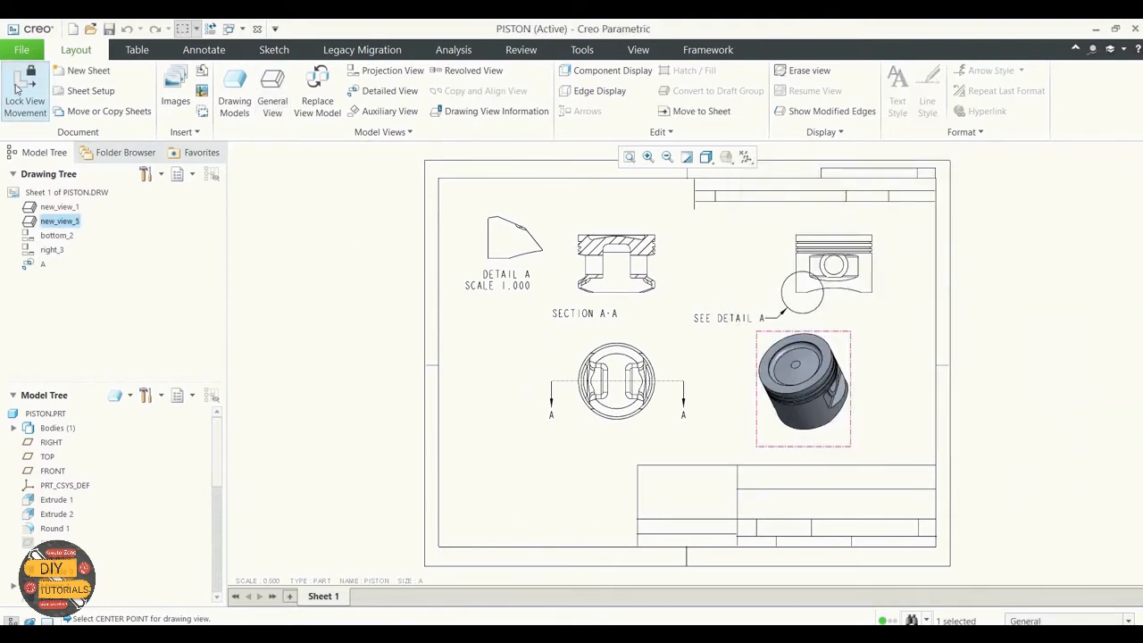
{"action": "left_click_drag", "start_coordinate": [834, 400], "coordinate": [878, 403]}
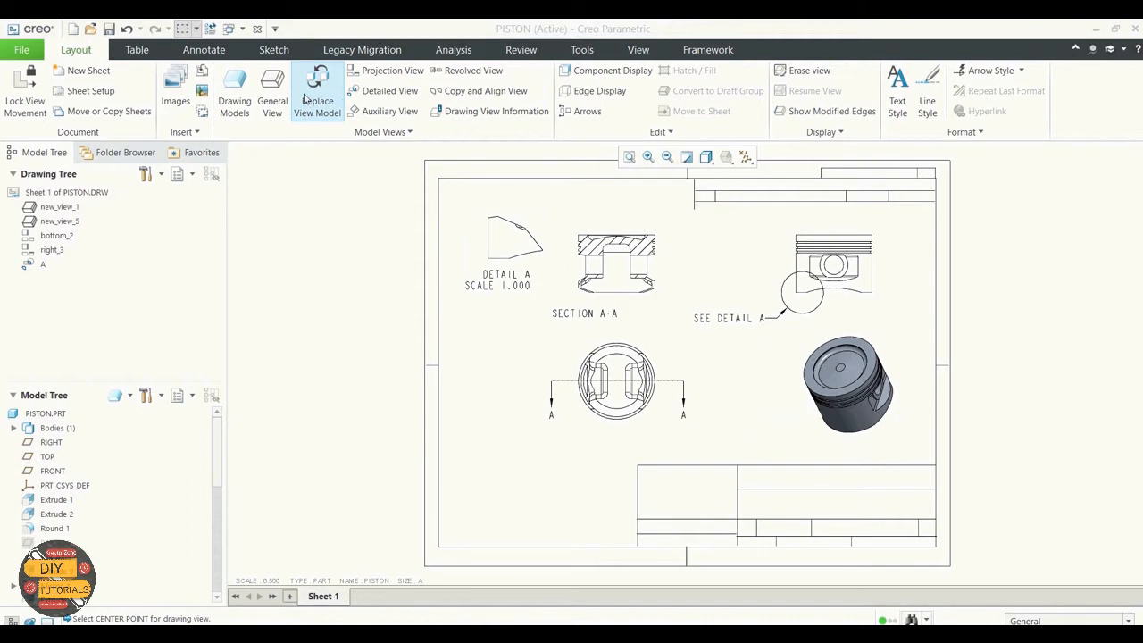
Dimension the piston's overall height in section view A-A, placing the dimension at the view's left side
{"action": "left_click", "coordinate": [209, 51]}
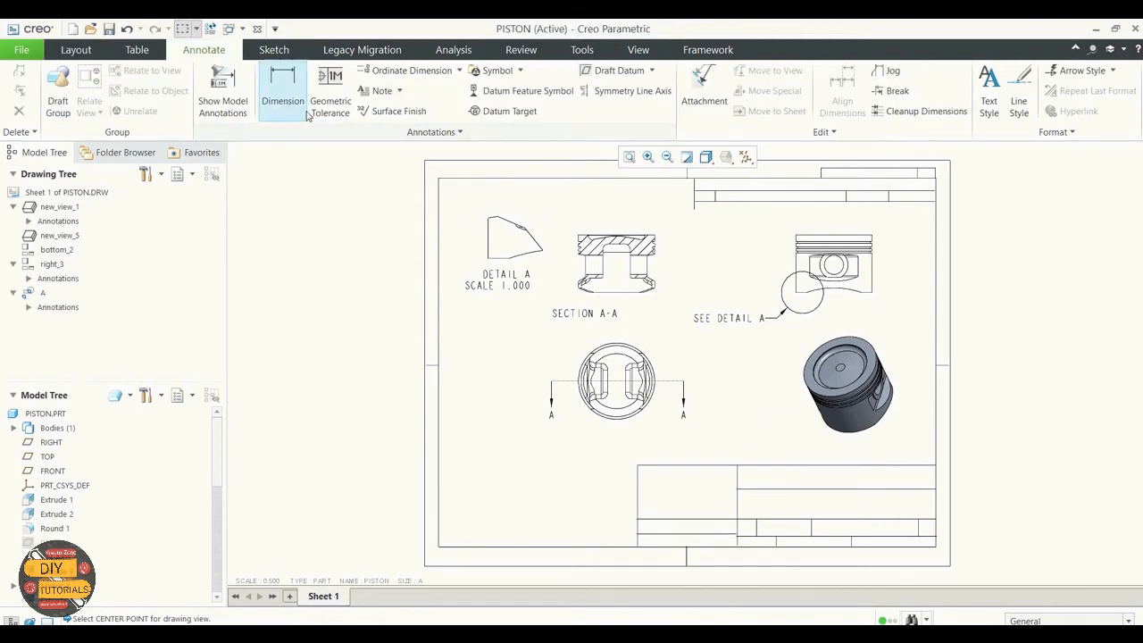
{"action": "left_click", "coordinate": [282, 92]}
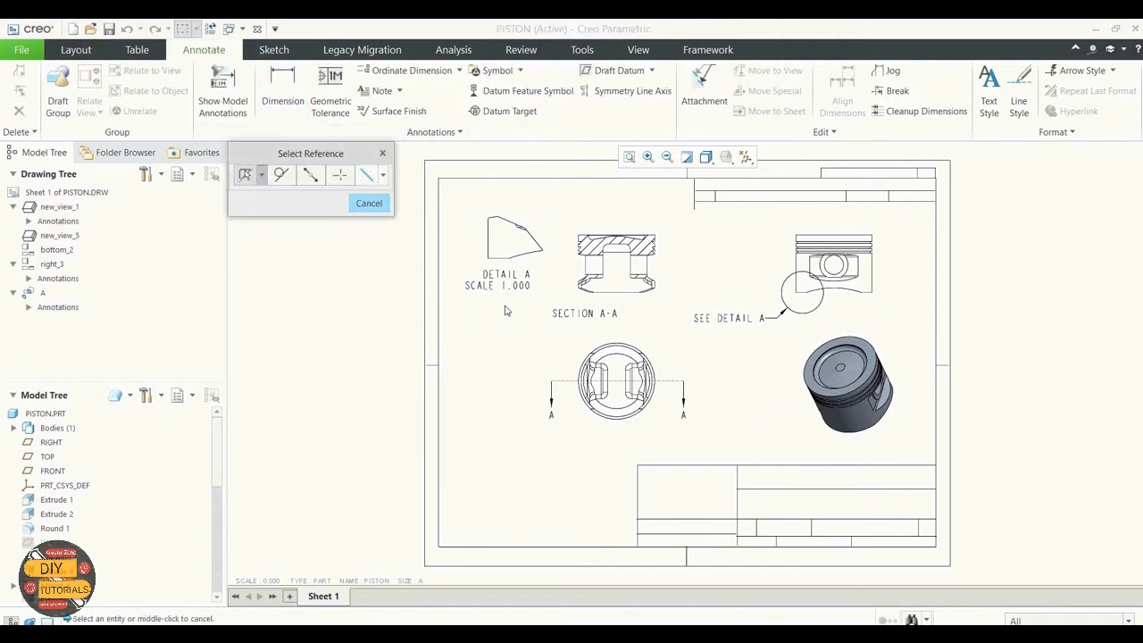
{"action": "left_click", "coordinate": [582, 238]}
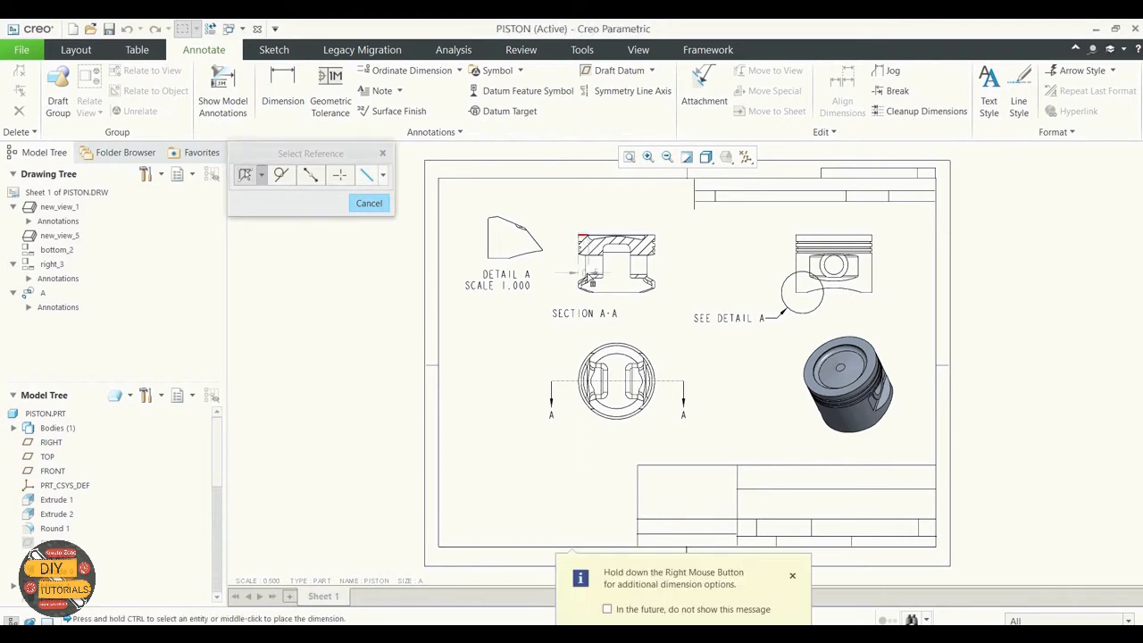
{"action": "left_click", "coordinate": [576, 292], "text": "ctrl"}
{"action": "middle_click", "coordinate": [561, 265]}
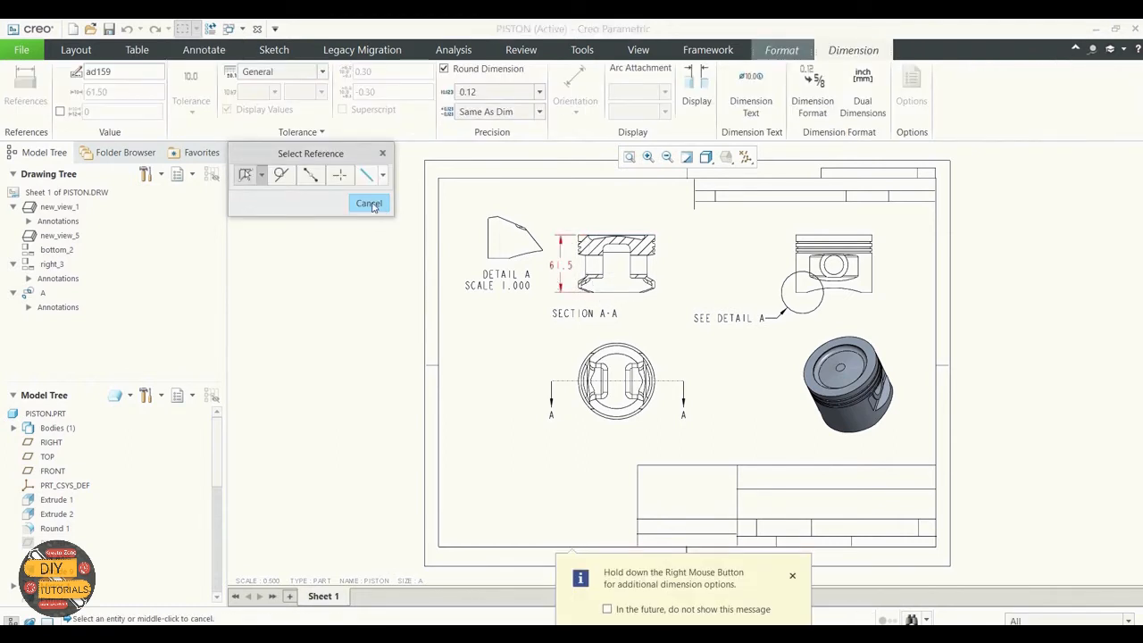
Dimension from the underside of the hatched crown to the bottom edge in section view A-A, placed at the right side
{"action": "scroll", "coordinate": [652, 261], "scroll_direction": "up", "scroll_amount": 2}
{"action": "left_click", "coordinate": [638, 255]}
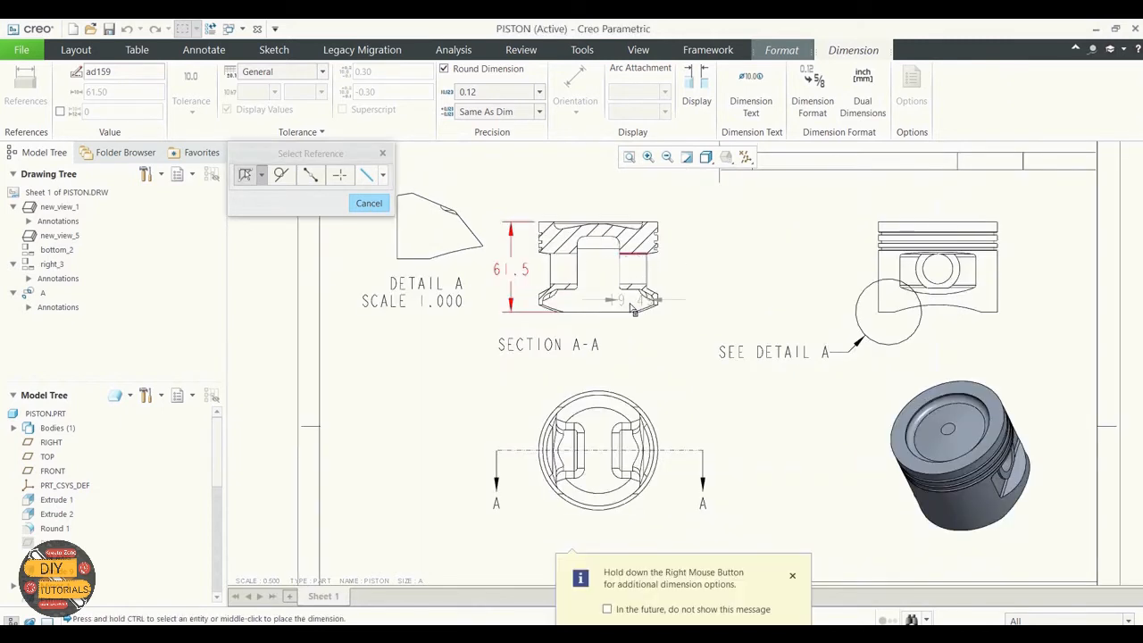
{"action": "left_click", "coordinate": [630, 310], "text": "ctrl"}
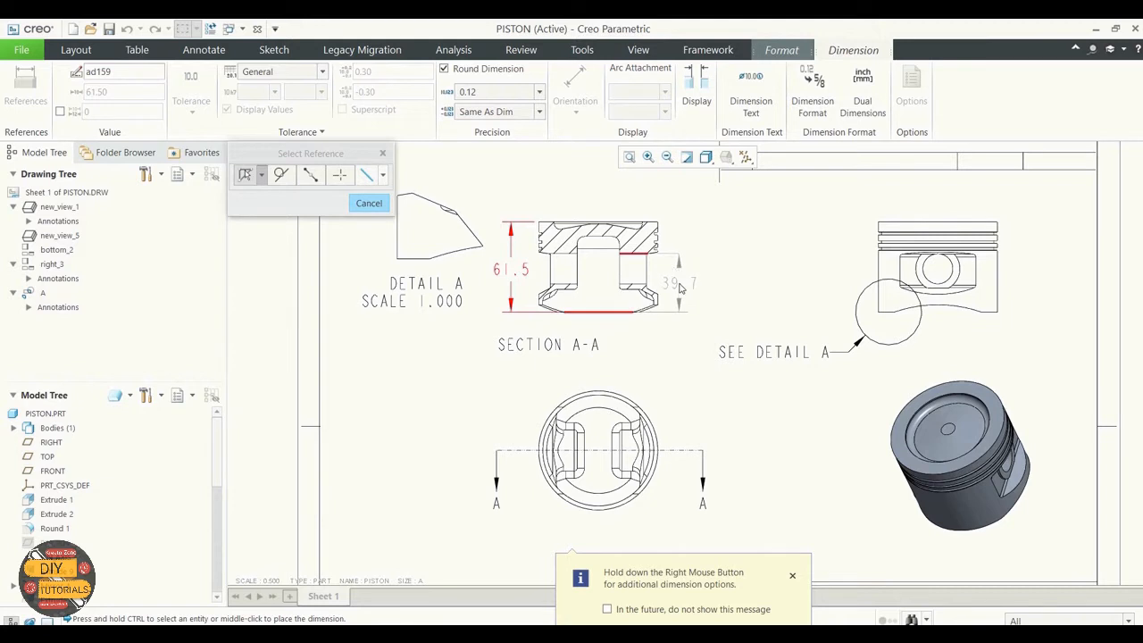
{"action": "middle_click", "coordinate": [679, 286]}
{"action": "left_click", "coordinate": [368, 203]}
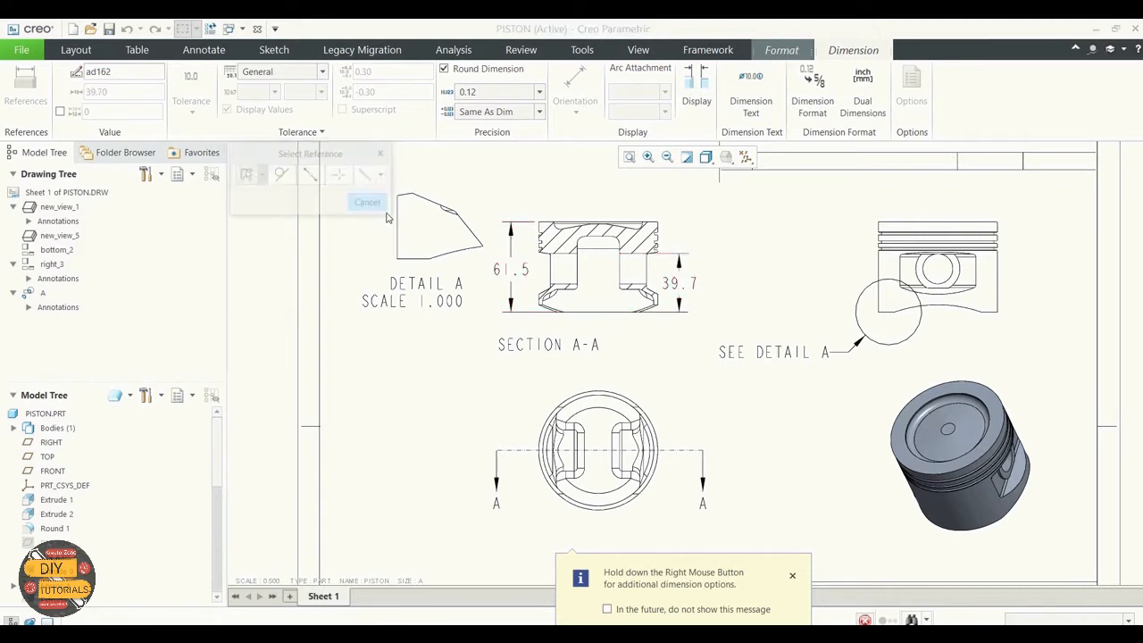
Move the crown-underside height dimension slightly outward and shift the detailed view a little left, away from the overall height dimension
{"action": "left_click", "coordinate": [683, 284]}
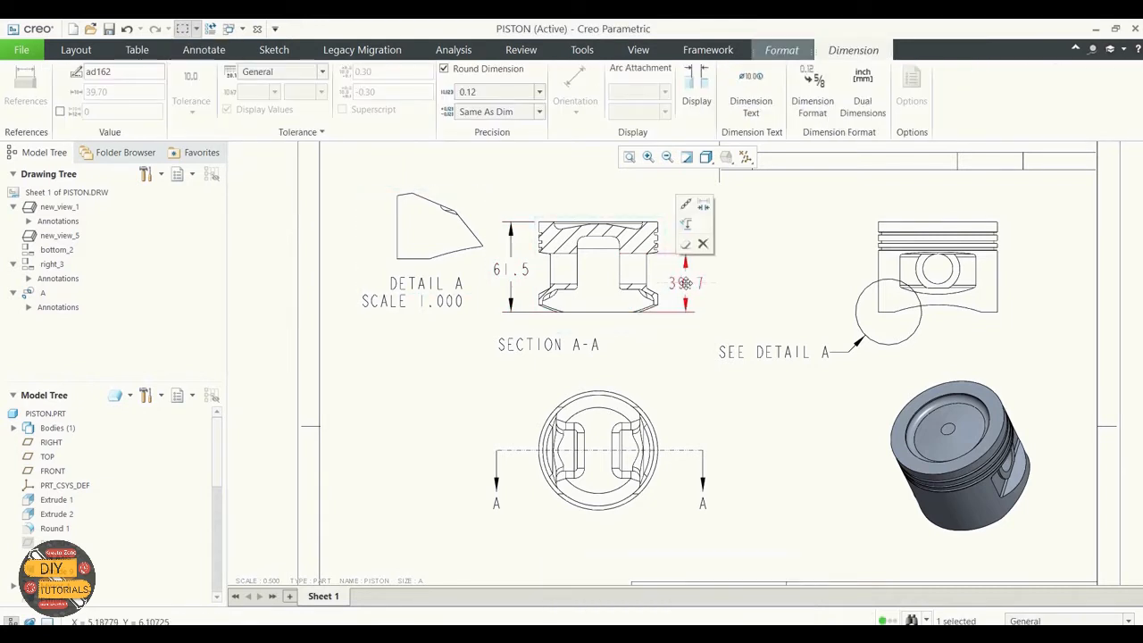
{"action": "left_click", "coordinate": [730, 283]}
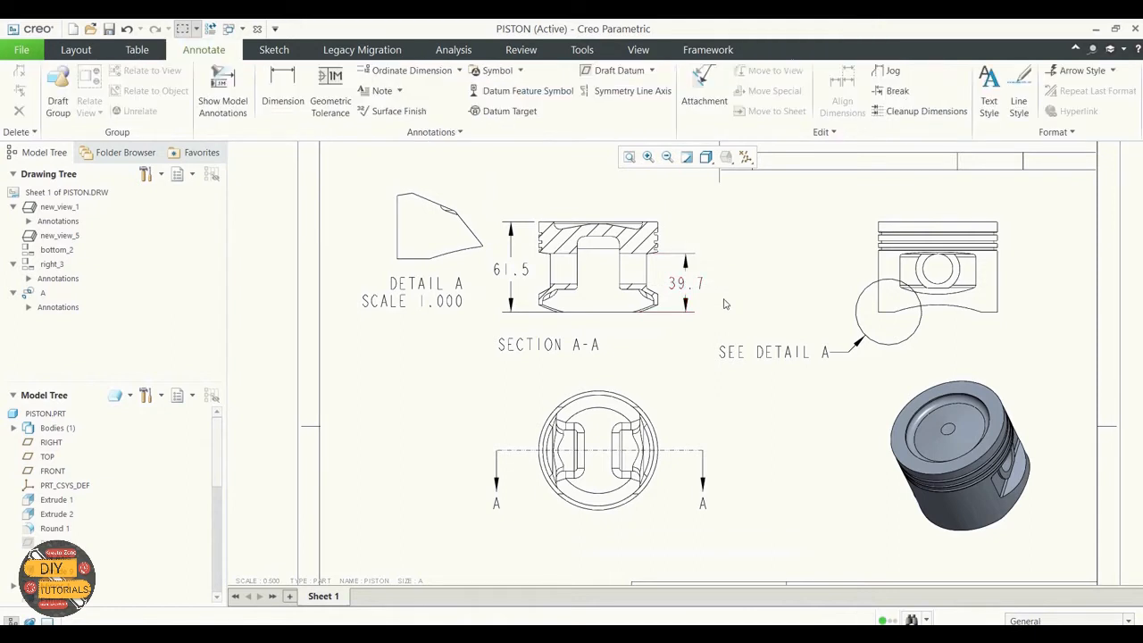
{"action": "left_click", "coordinate": [423, 229]}
{"action": "left_click_drag", "start_coordinate": [410, 227], "coordinate": [392, 225]}
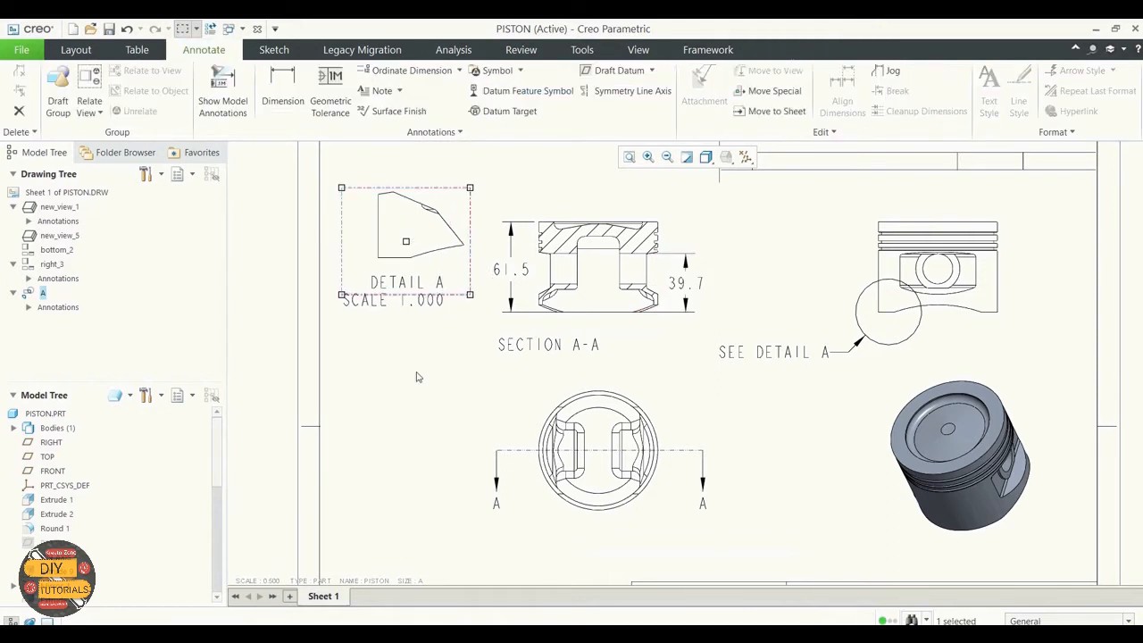
{"action": "left_click", "coordinate": [419, 378]}
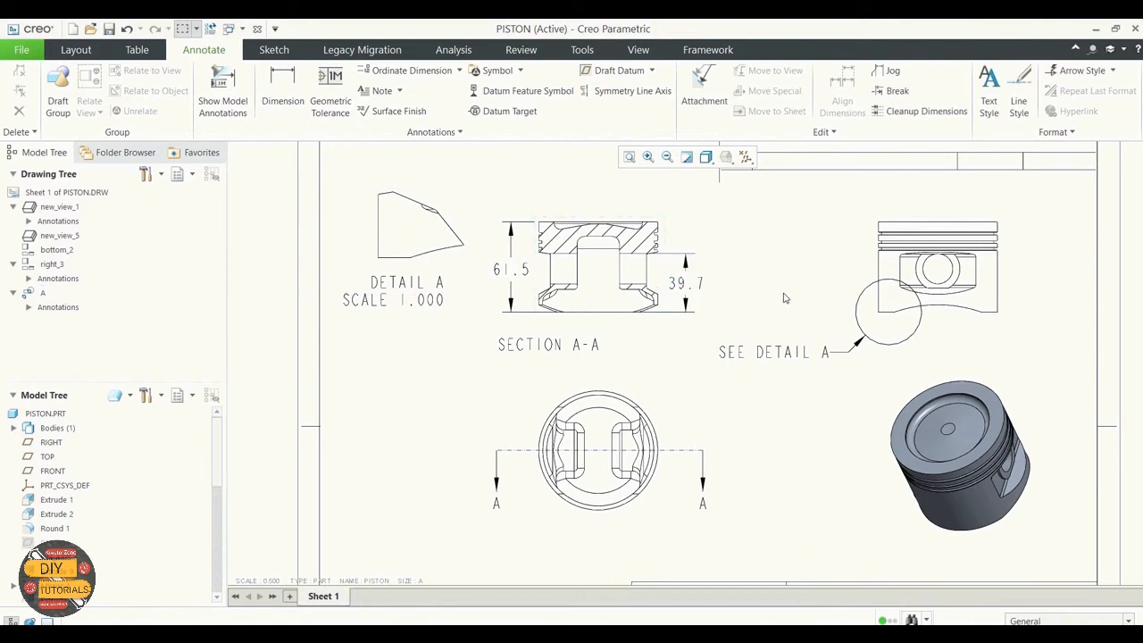
Dimension the radius of the outer circular arc in the bottom view, placed at its upper right
{"action": "scroll", "coordinate": [784, 298], "scroll_direction": "up", "scroll_amount": 1}
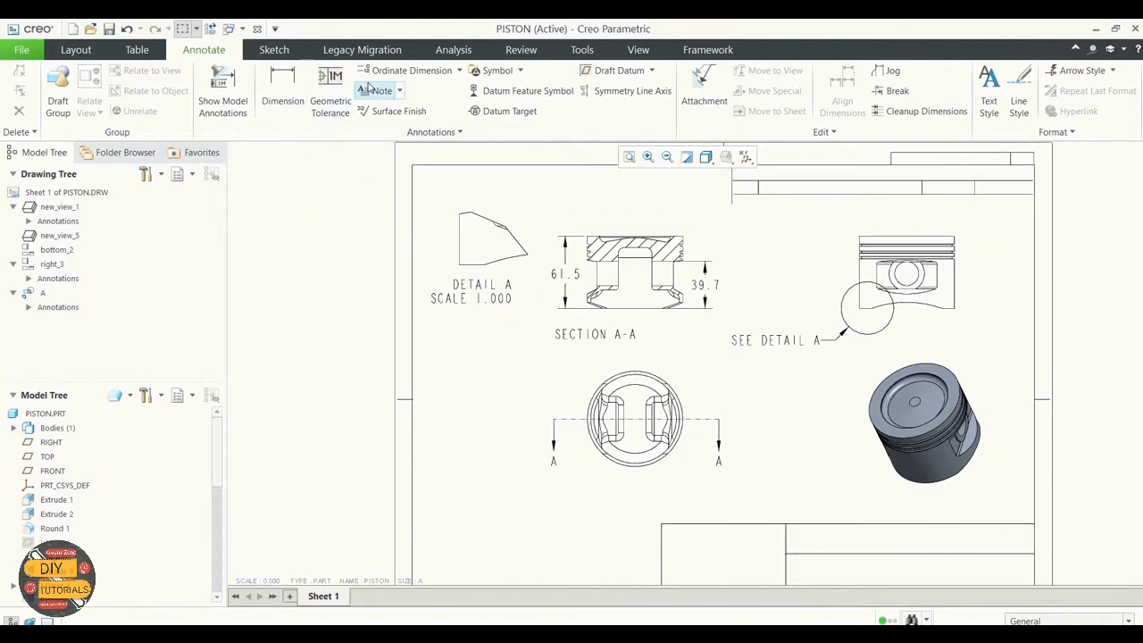
{"action": "left_click", "coordinate": [292, 88]}
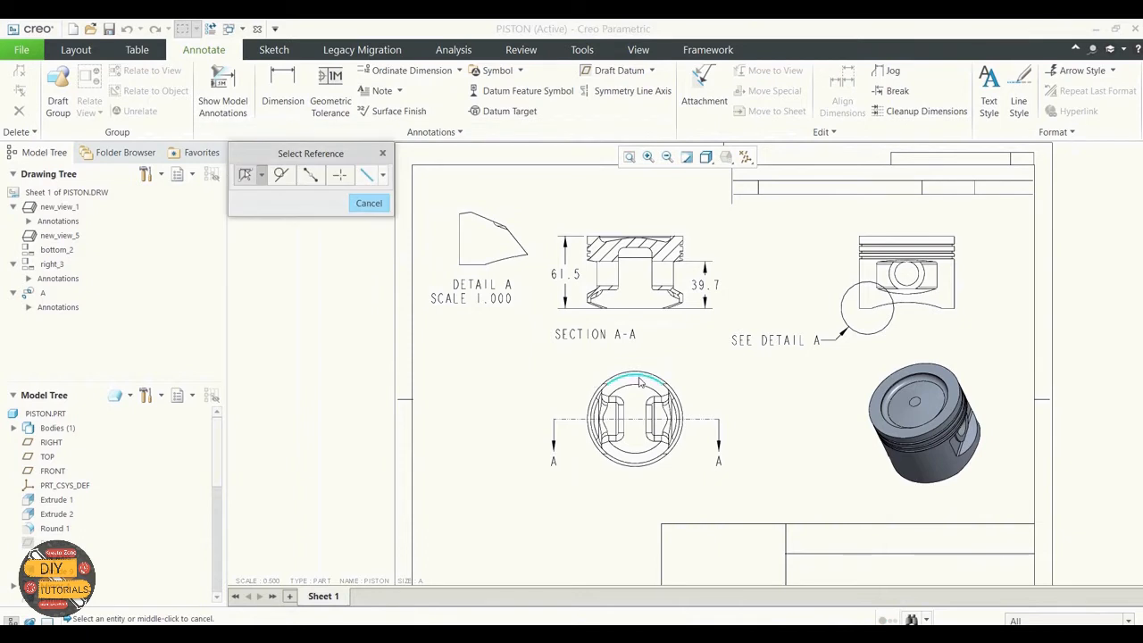
{"action": "left_click", "coordinate": [639, 382]}
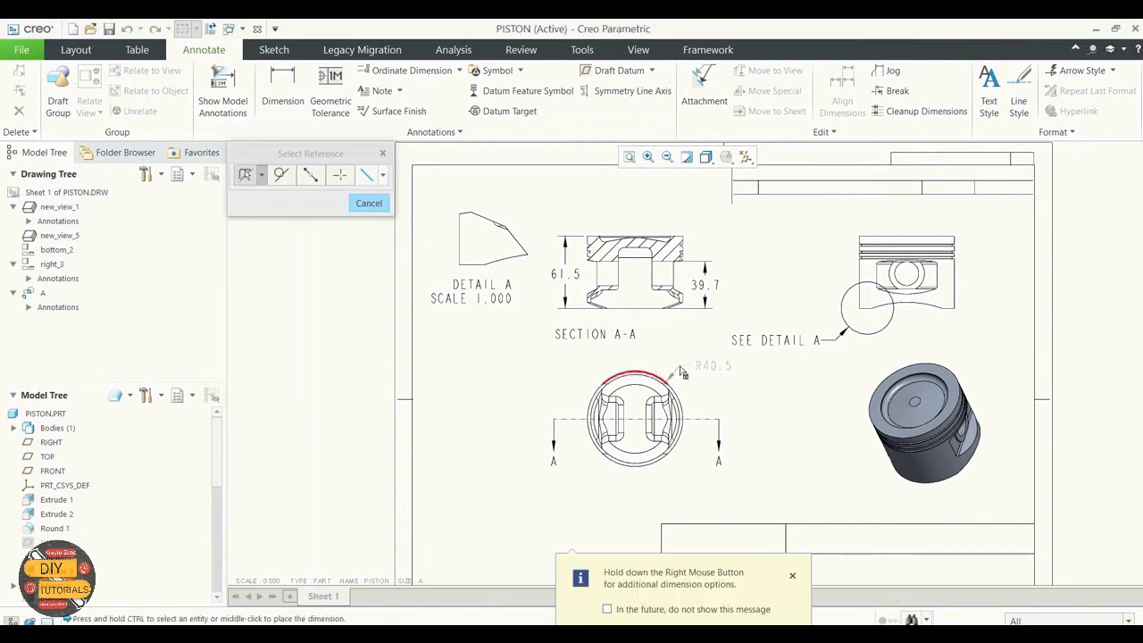
{"action": "middle_click", "coordinate": [681, 371]}
{"action": "right_click", "coordinate": [705, 375]}
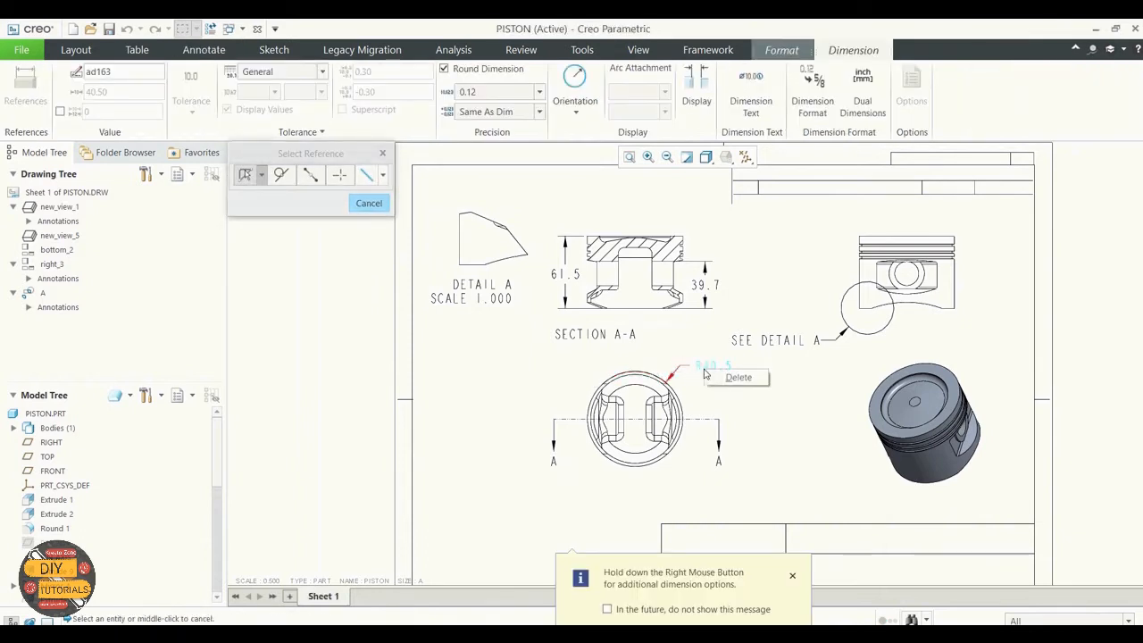
{"action": "left_click", "coordinate": [699, 372]}
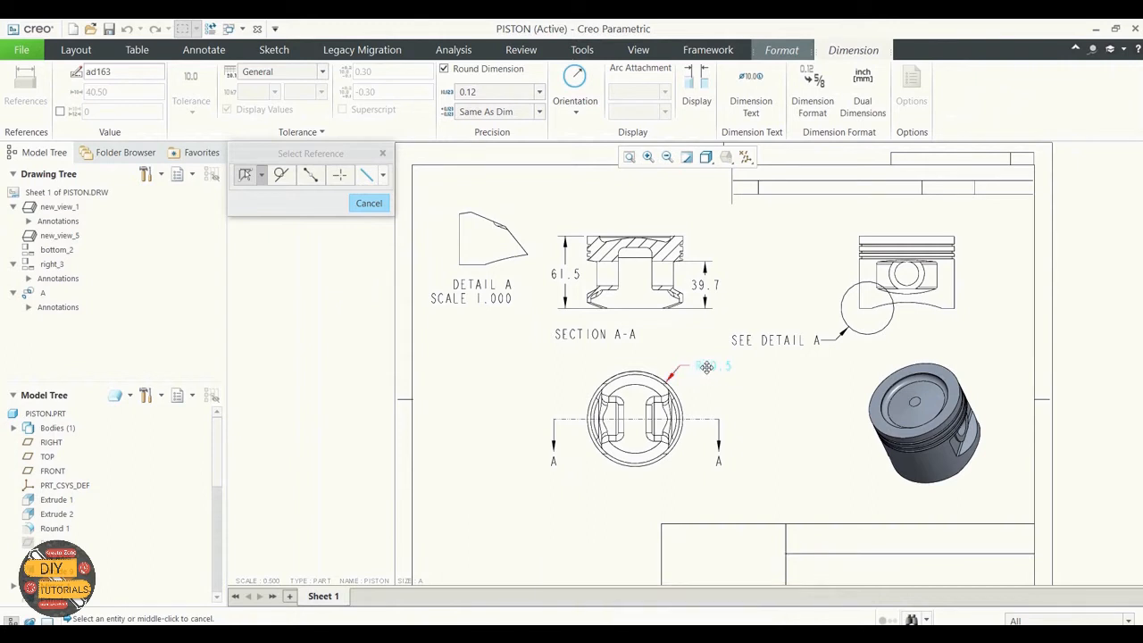
{"action": "left_click", "coordinate": [368, 204]}
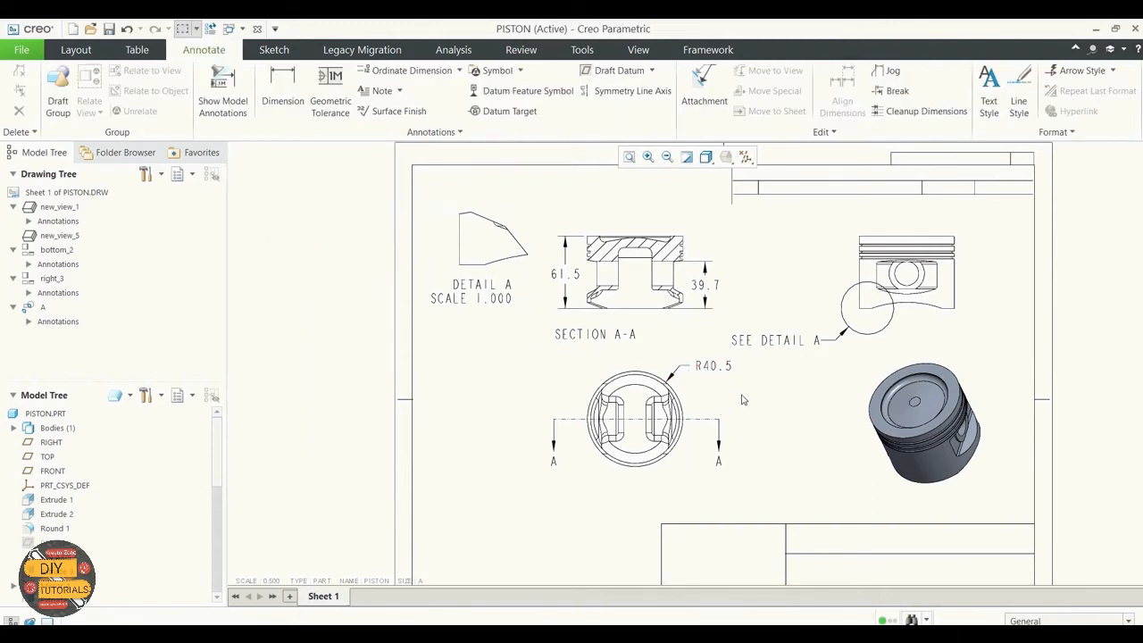
Move the SEE DETAIL A note slightly right, closer to the detail circle on the right projection view
{"action": "left_click", "coordinate": [794, 345]}
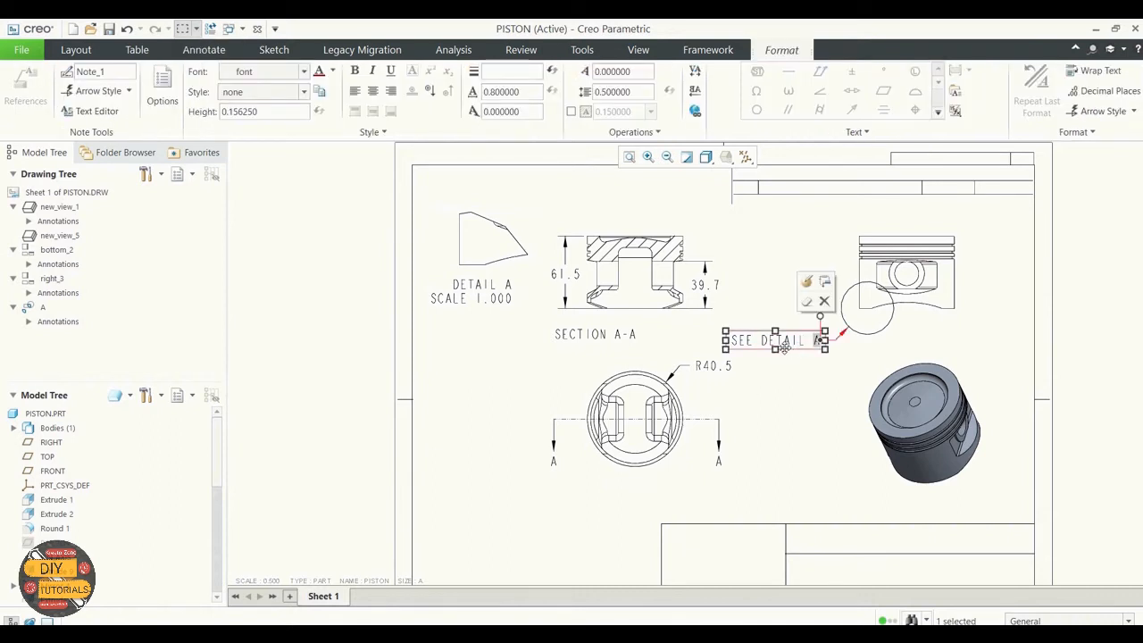
{"action": "left_click_drag", "start_coordinate": [799, 346], "coordinate": [817, 344]}
{"action": "left_click", "coordinate": [785, 417]}
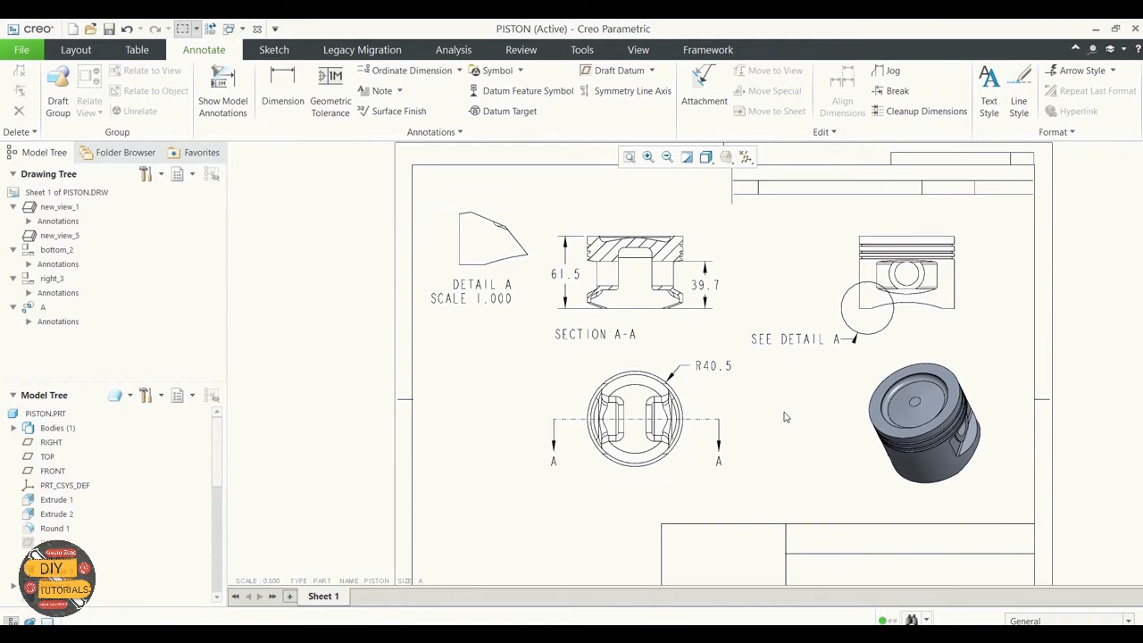
Try to dimension the small rounded upper corner of the right-hand boss in the bottom view
{"action": "left_click", "coordinate": [283, 85]}
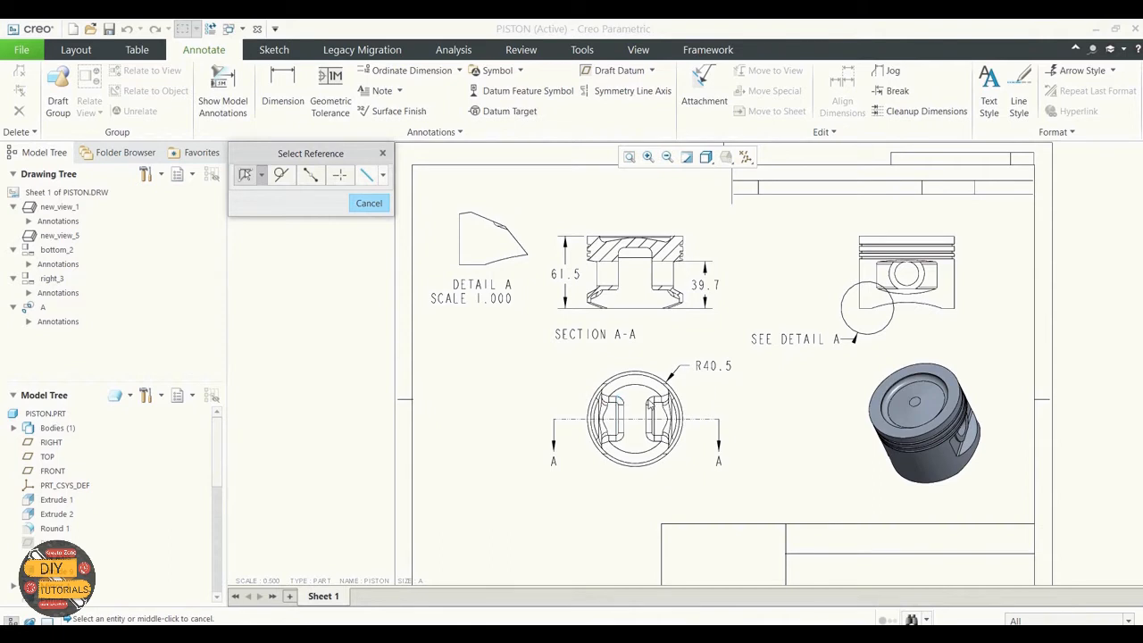
{"action": "left_click", "coordinate": [651, 400]}
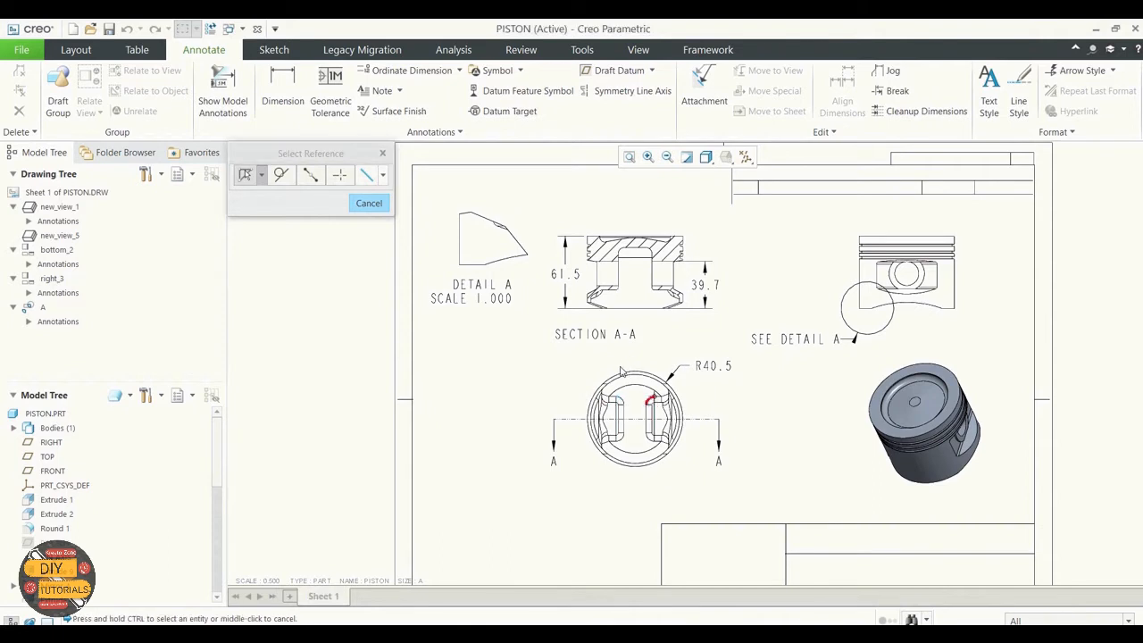
{"action": "middle_click", "coordinate": [623, 369]}
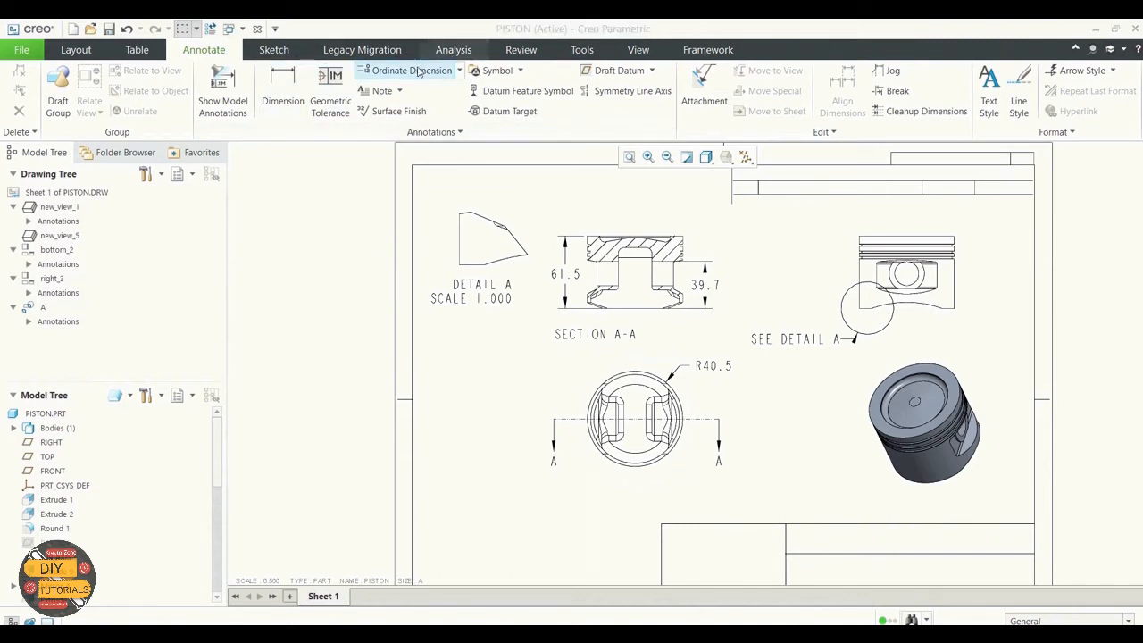
Dimension the width of the uppermost ring groove at the right side of the section view, placed just outside the profile
{"action": "left_click", "coordinate": [282, 89]}
{"action": "scroll", "coordinate": [680, 252], "scroll_direction": "up", "scroll_amount": 6}
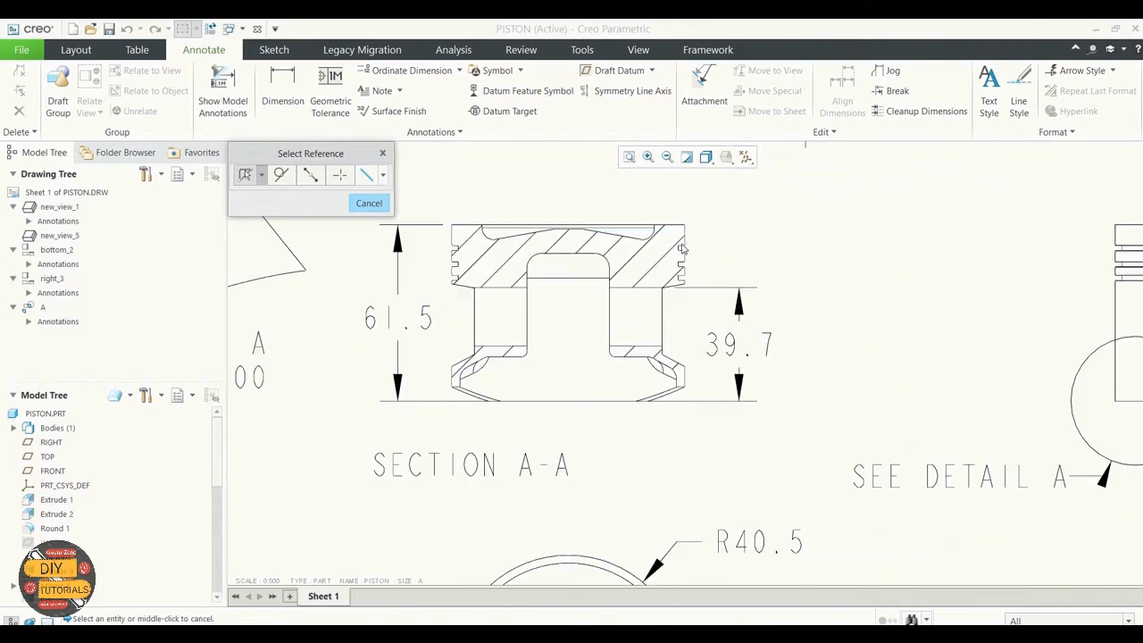
{"action": "left_click", "coordinate": [675, 270]}
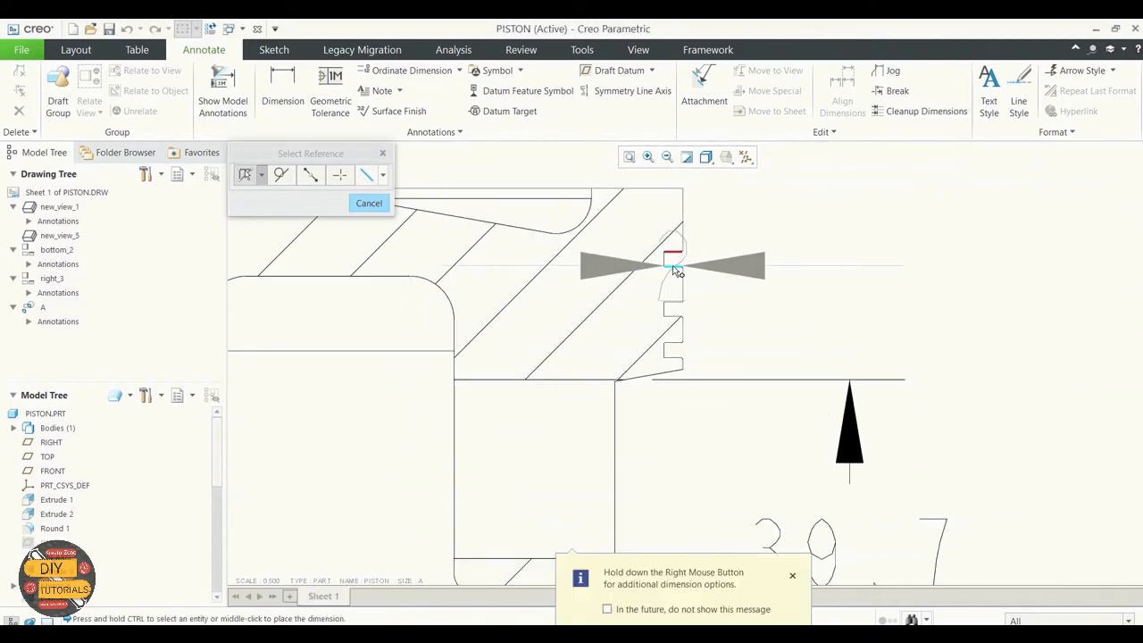
{"action": "scroll", "coordinate": [783, 234], "scroll_direction": "down", "scroll_amount": 5}
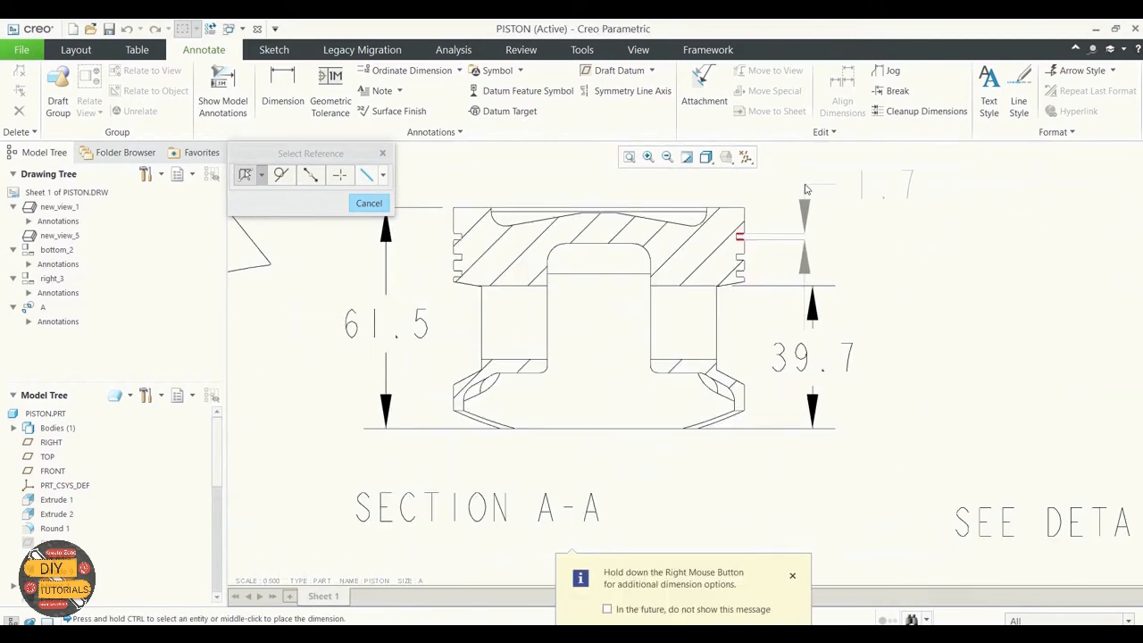
{"action": "middle_click", "coordinate": [773, 198]}
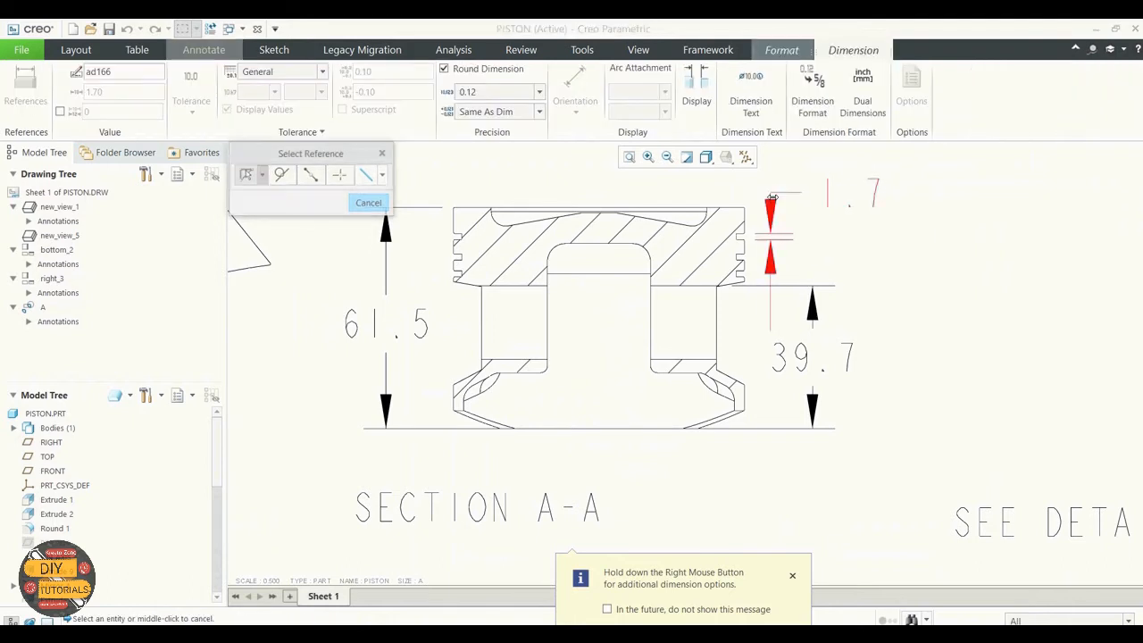
{"action": "scroll", "coordinate": [779, 240], "scroll_direction": "down", "scroll_amount": 3}
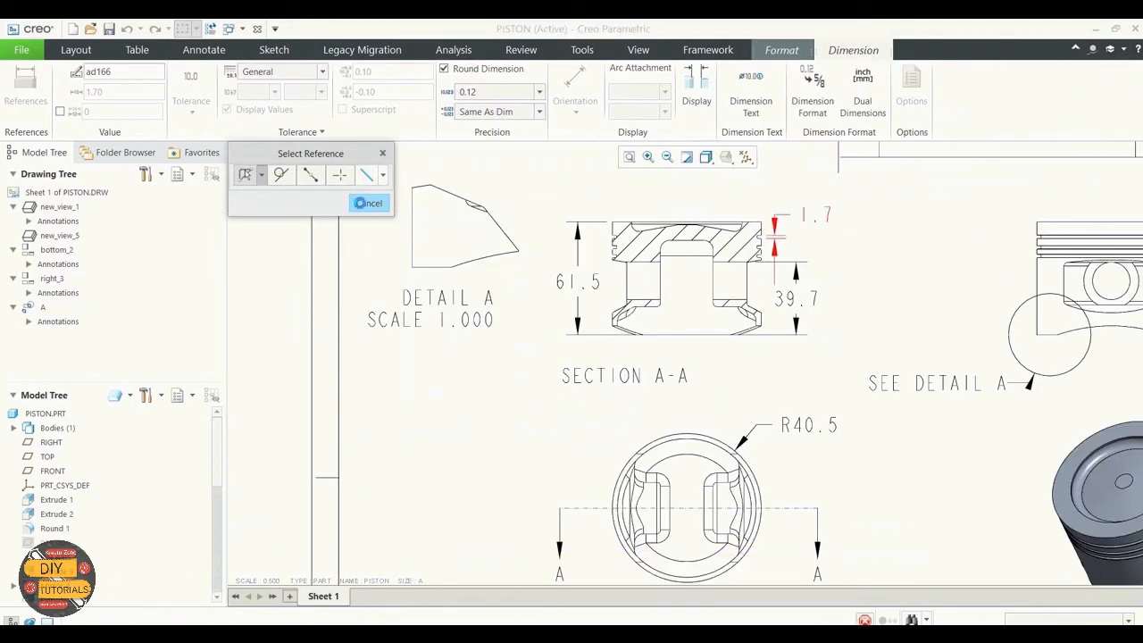
{"action": "left_click", "coordinate": [367, 205]}
Move the crown-underside height dimension slightly outward, farther from the right side of the section view
{"action": "left_click", "coordinate": [801, 307]}
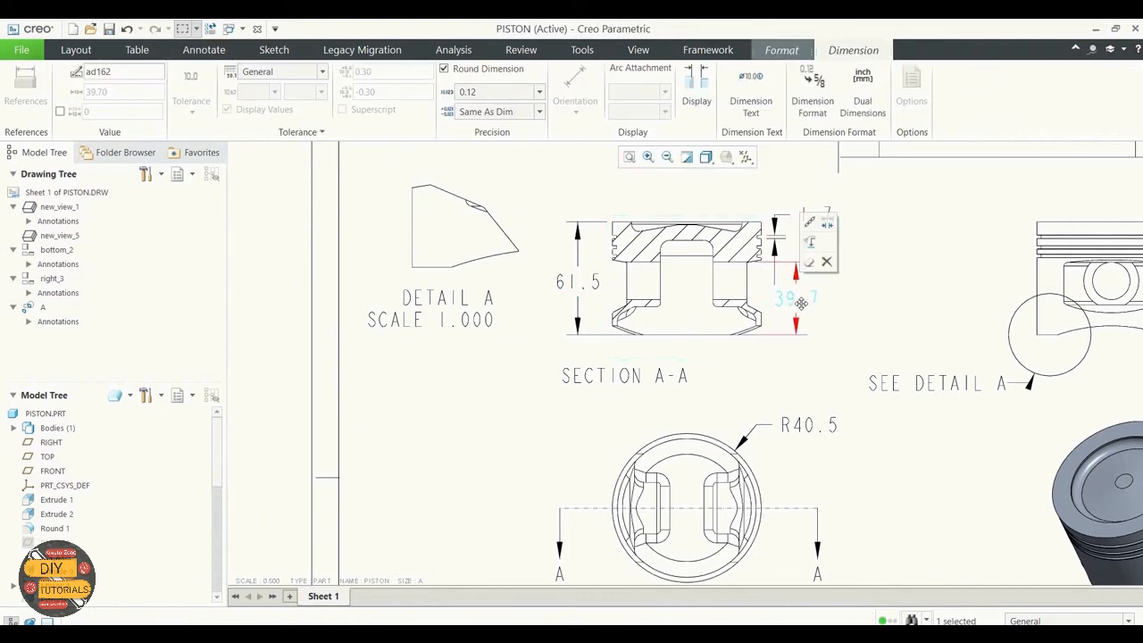
{"action": "left_click_drag", "start_coordinate": [799, 312], "coordinate": [821, 324]}
{"action": "scroll", "coordinate": [821, 323], "scroll_direction": "up", "scroll_amount": 2}
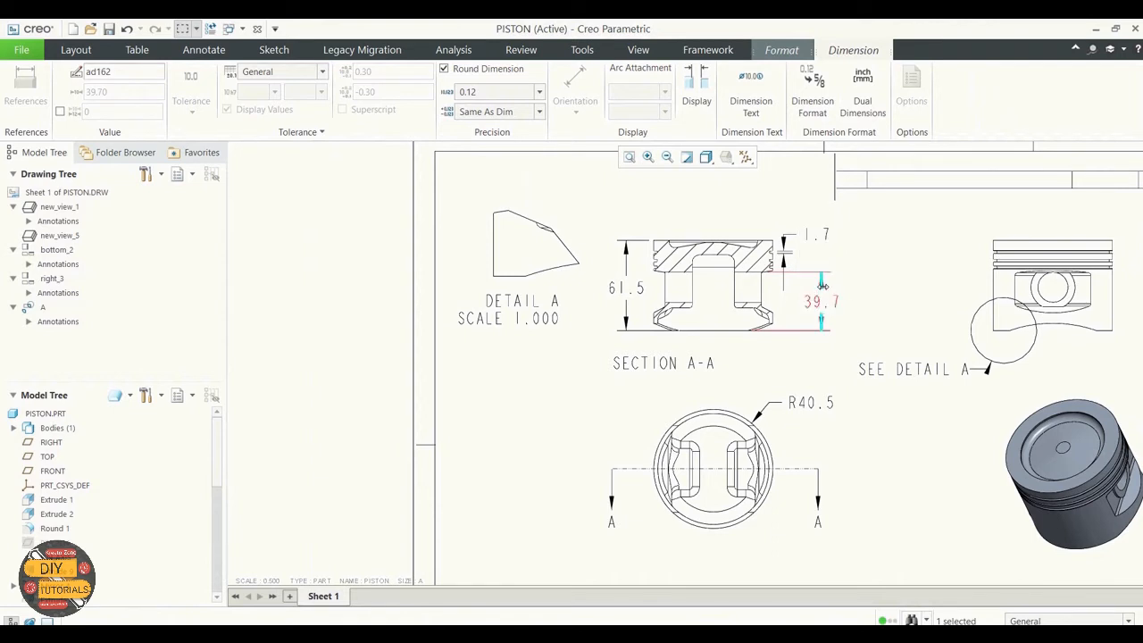
{"action": "right_click", "coordinate": [823, 285]}
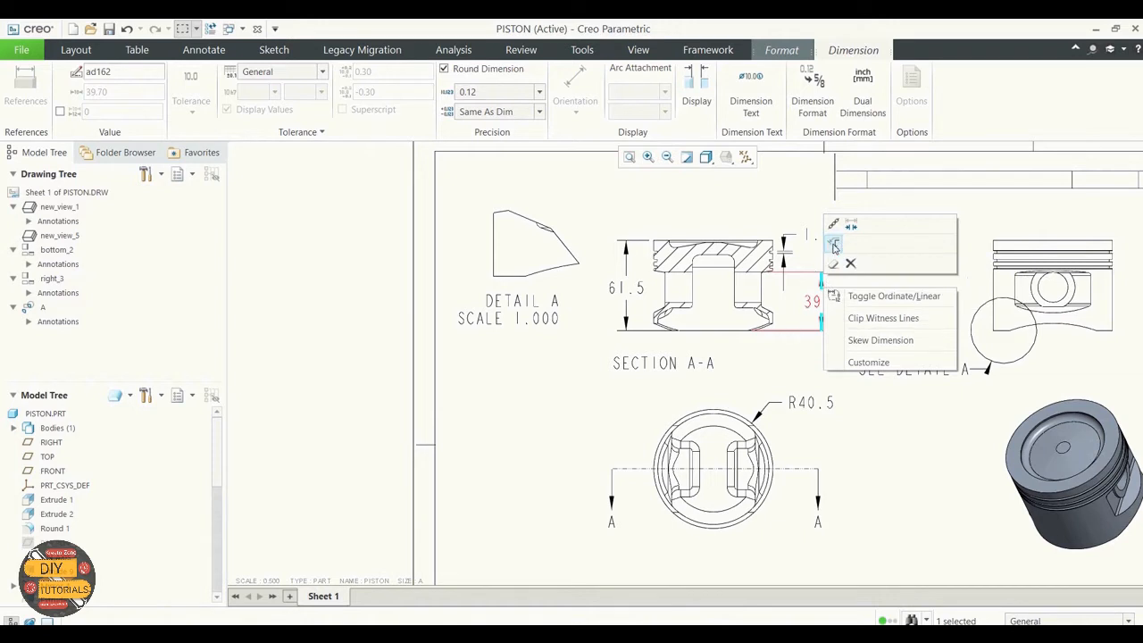
{"action": "left_click", "coordinate": [812, 292]}
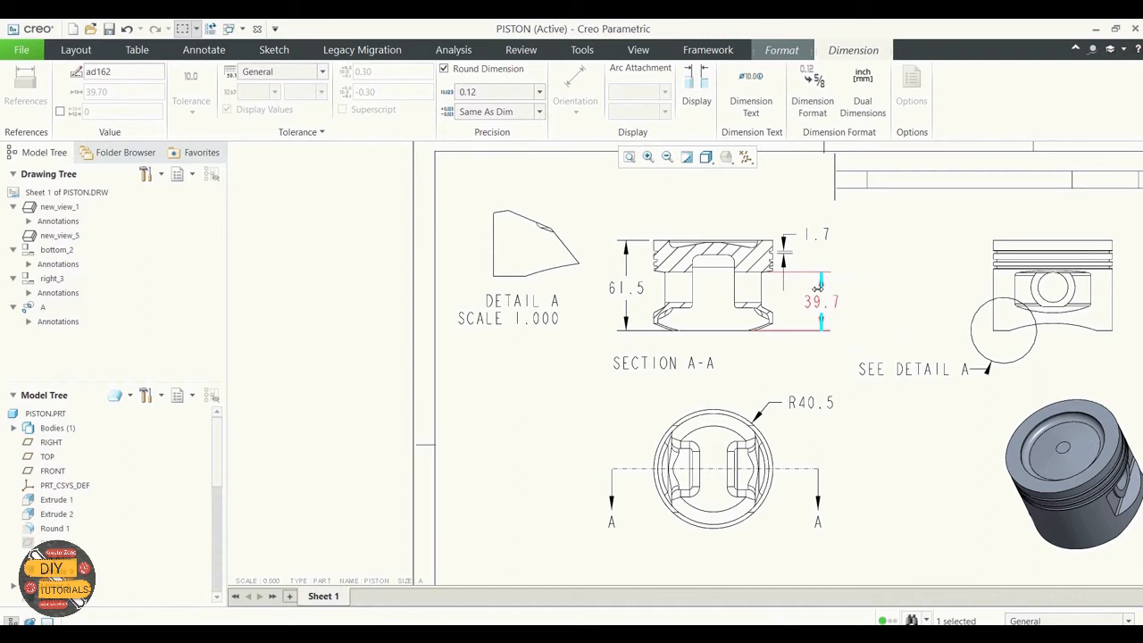
Switch the crown-underside height dimension to fractional format with a precision of 1/8
{"action": "left_click", "coordinate": [815, 97]}
{"action": "left_click", "coordinate": [808, 177]}
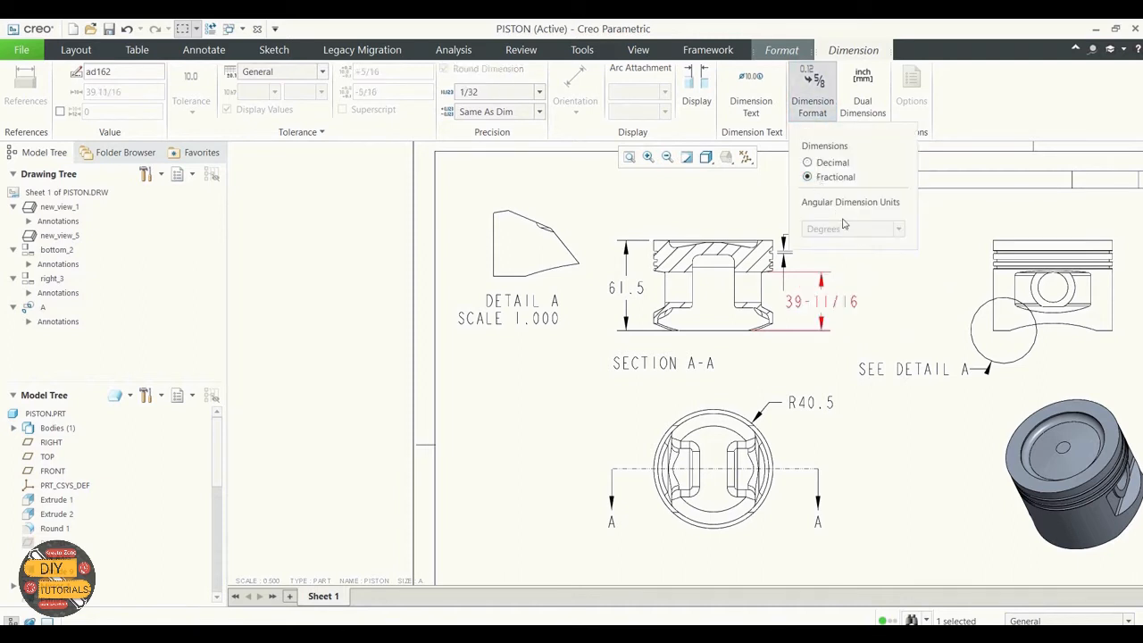
{"action": "left_click", "coordinate": [532, 92]}
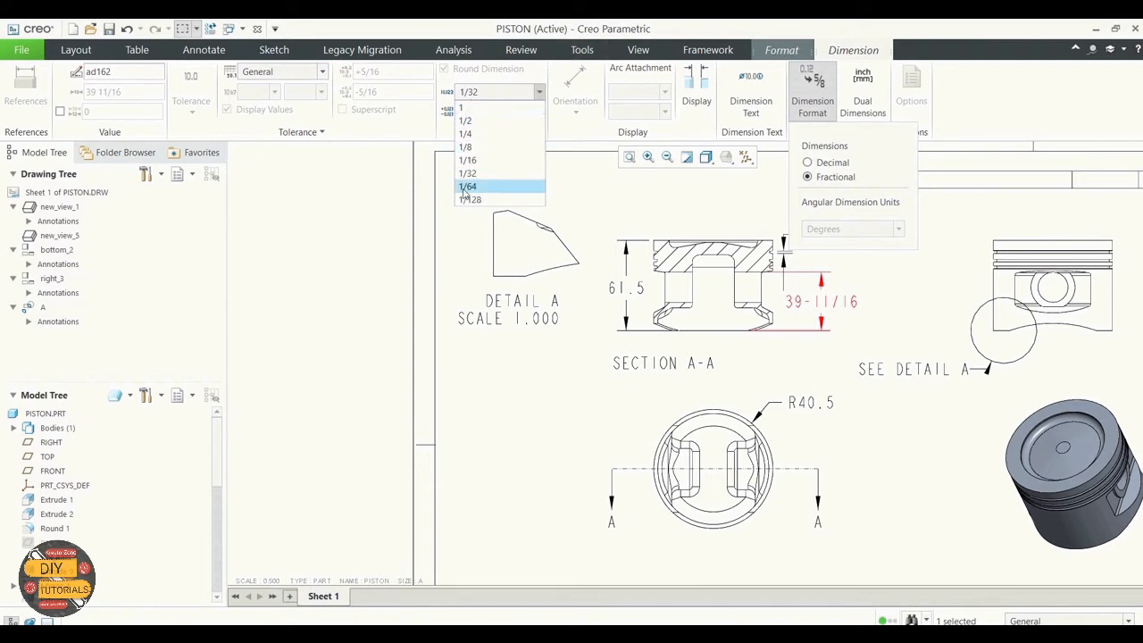
{"action": "left_click", "coordinate": [471, 148]}
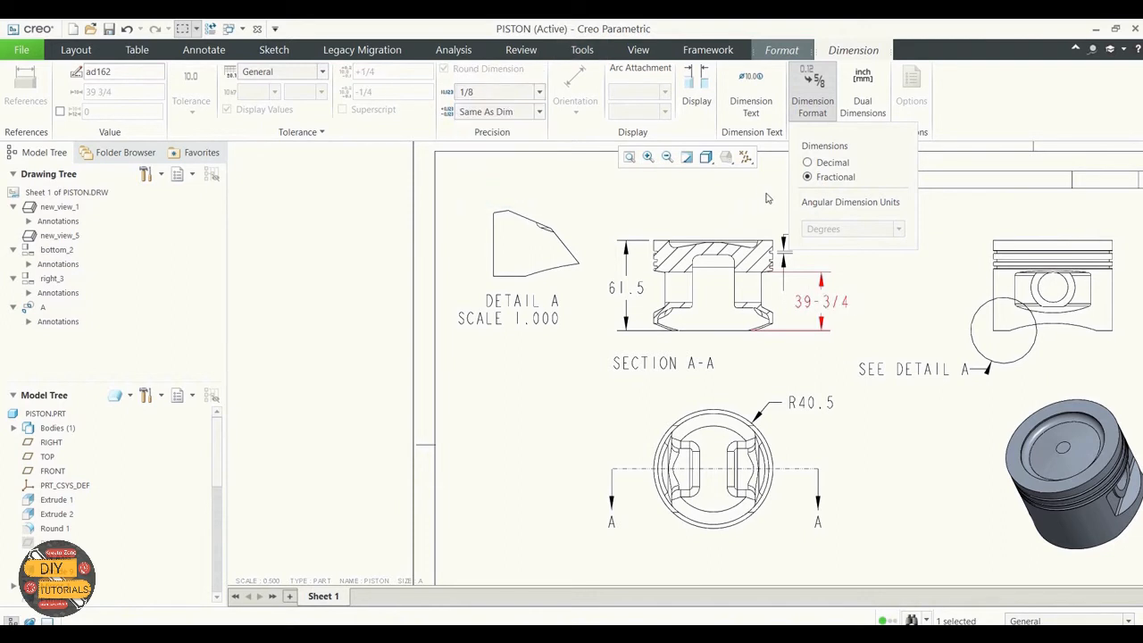
{"action": "left_click", "coordinate": [782, 218]}
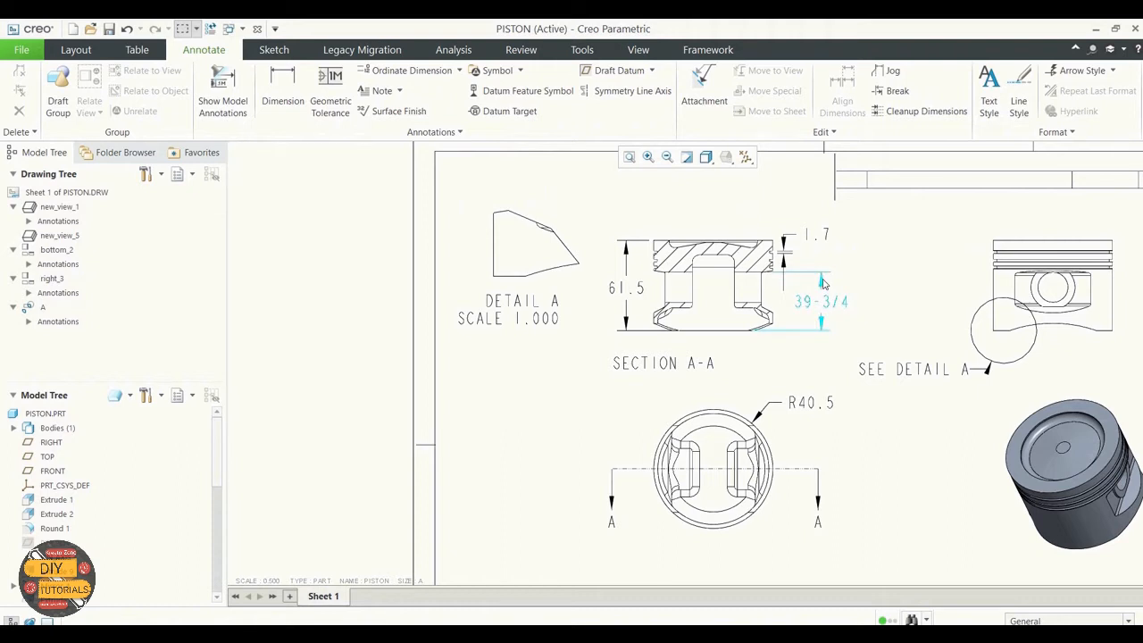
Flip the outer arc's radius dimension and move it to the upper left of the bottom view
{"action": "left_click", "coordinate": [810, 406]}
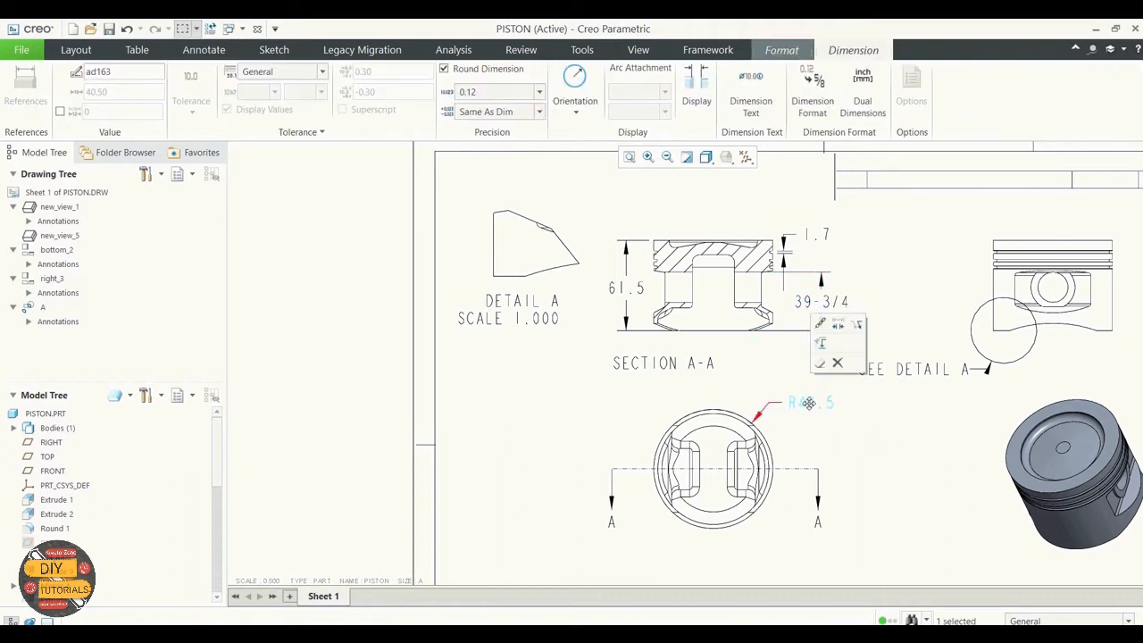
{"action": "left_click", "coordinate": [857, 329]}
{"action": "left_click_drag", "start_coordinate": [741, 403], "coordinate": [630, 404]}
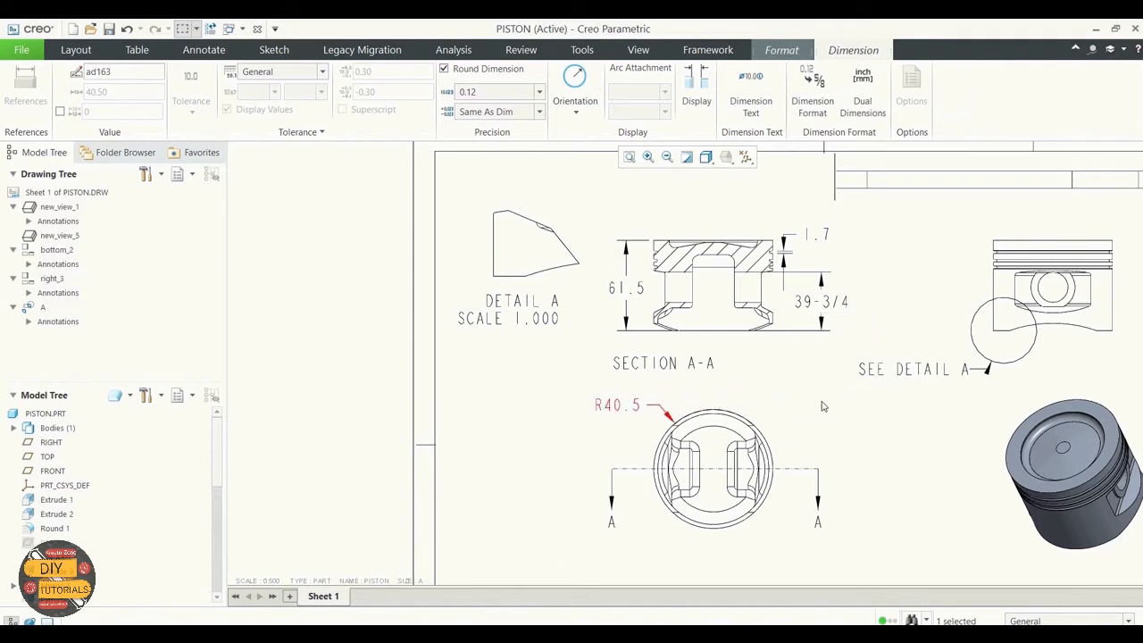
{"action": "left_click", "coordinate": [823, 444]}
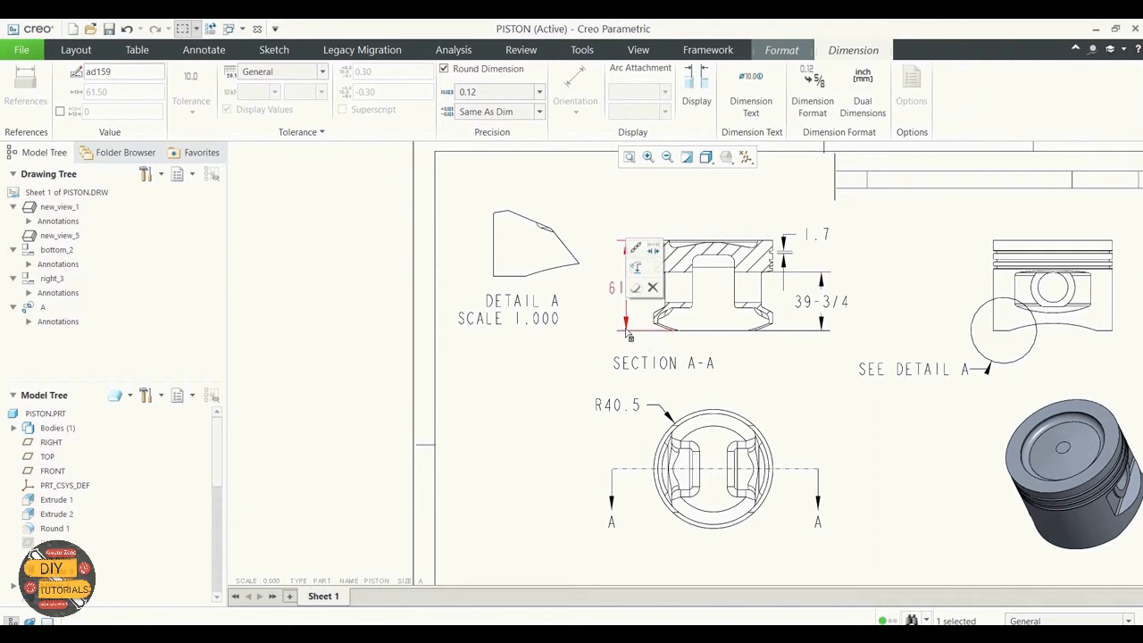
Flip the overall height dimension's arrows outward with its text above the section view, and move the SECTION A-A label right, clear of them
{"action": "left_click", "coordinate": [655, 253]}
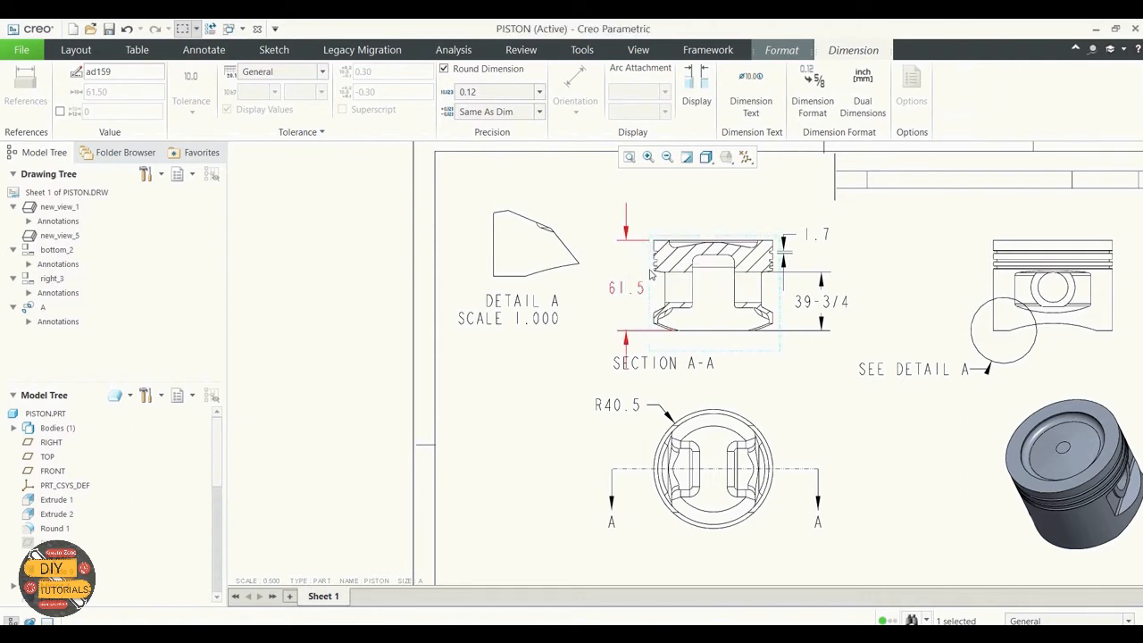
{"action": "left_click_drag", "start_coordinate": [634, 289], "coordinate": [670, 200]}
{"action": "left_click", "coordinate": [697, 364]}
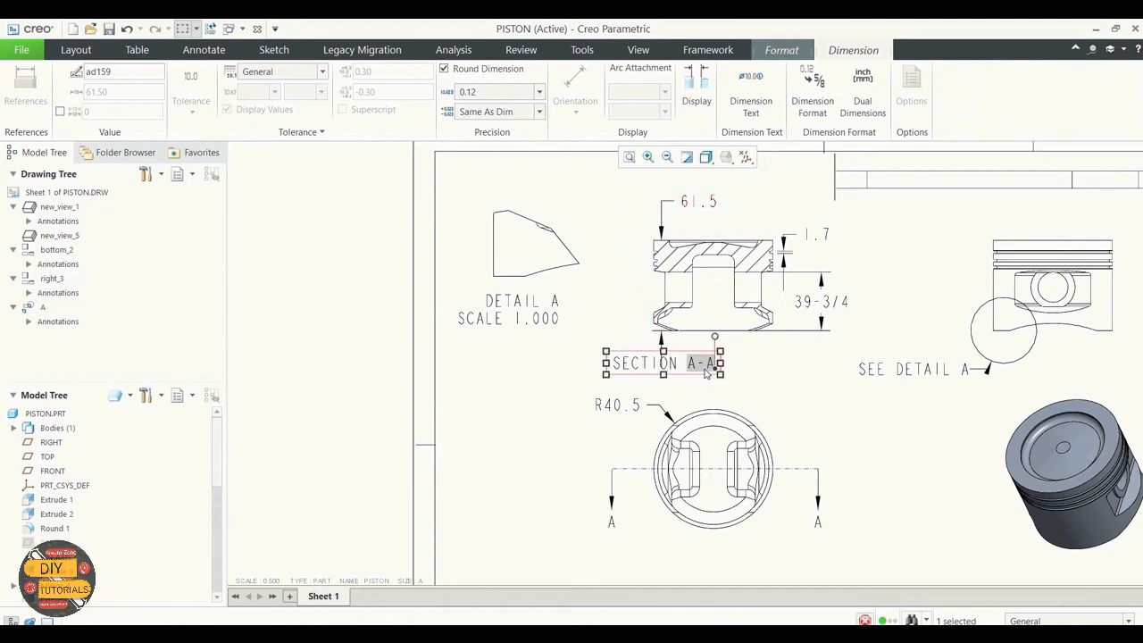
{"action": "left_click_drag", "start_coordinate": [698, 371], "coordinate": [768, 382]}
Shift the overall height dimension slightly left, away from the section view's left edge
{"action": "left_click", "coordinate": [663, 200]}
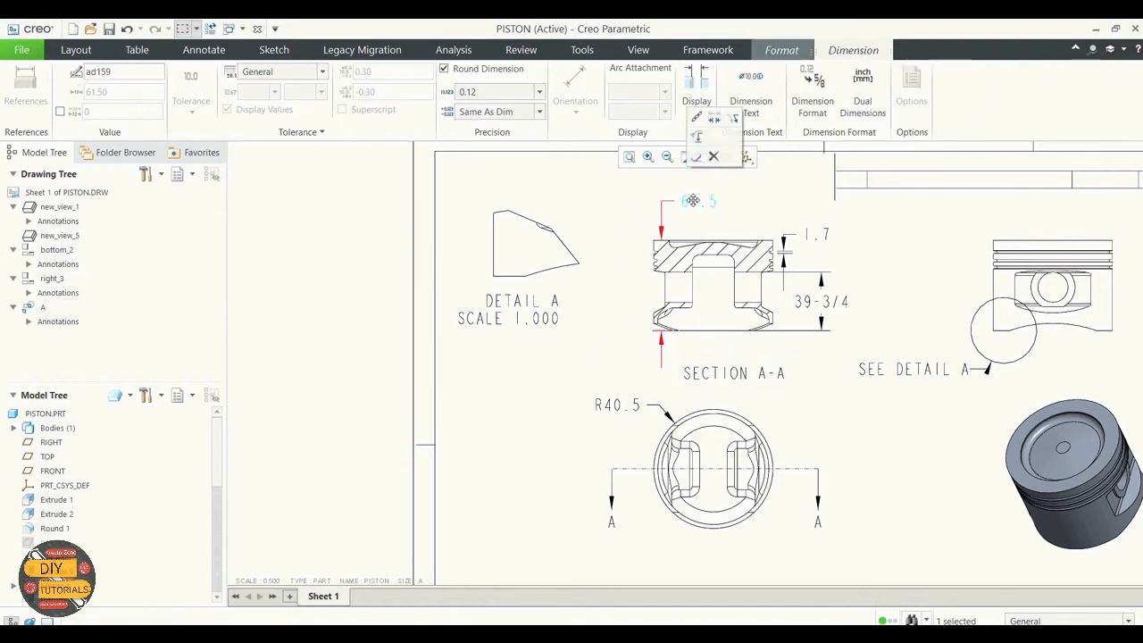
{"action": "left_click_drag", "start_coordinate": [663, 200], "coordinate": [641, 201]}
{"action": "left_click", "coordinate": [745, 220]}
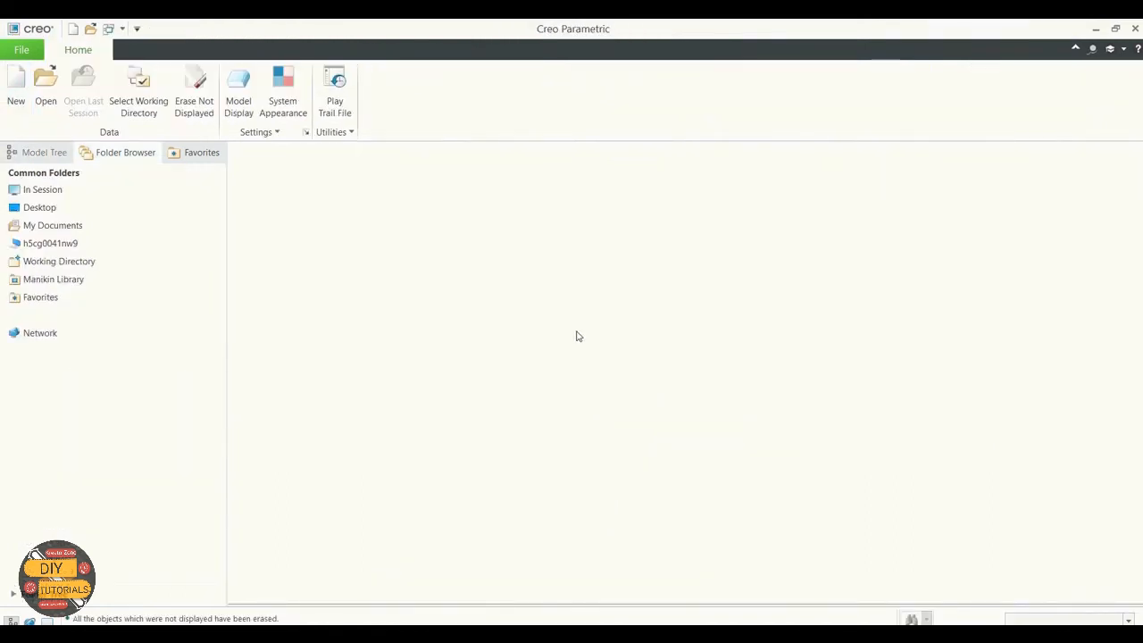
Erase the undisplayed objects from the session and start a new drawing named assembly_drawing without the default template
{"action": "left_click", "coordinate": [194, 87]}
{"action": "left_click", "coordinate": [18, 81]}
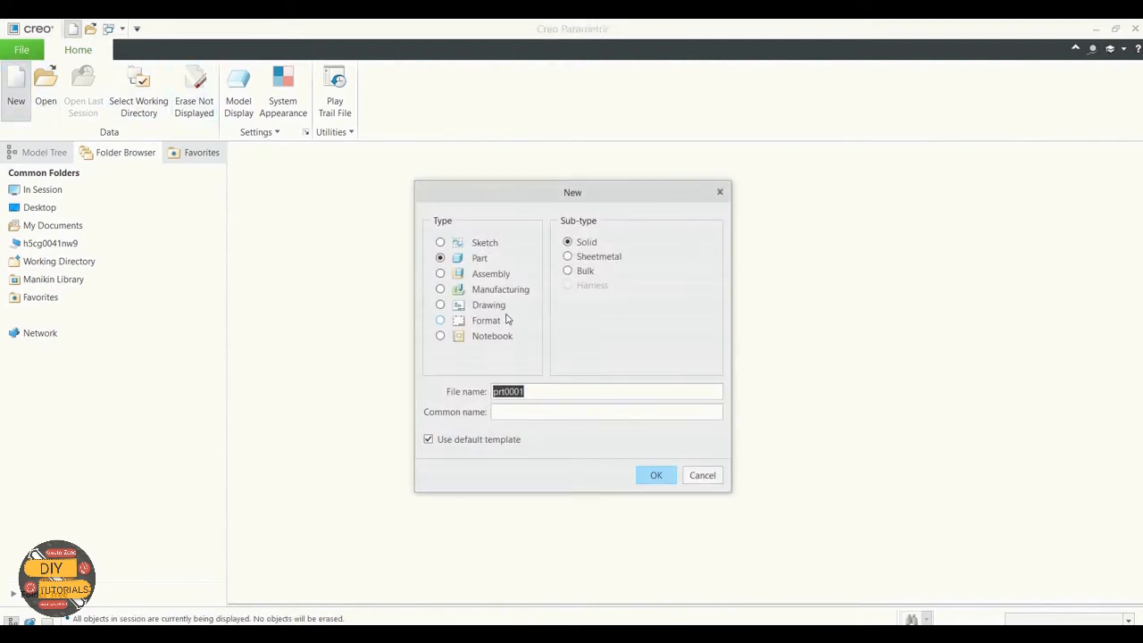
{"action": "left_click", "coordinate": [453, 308]}
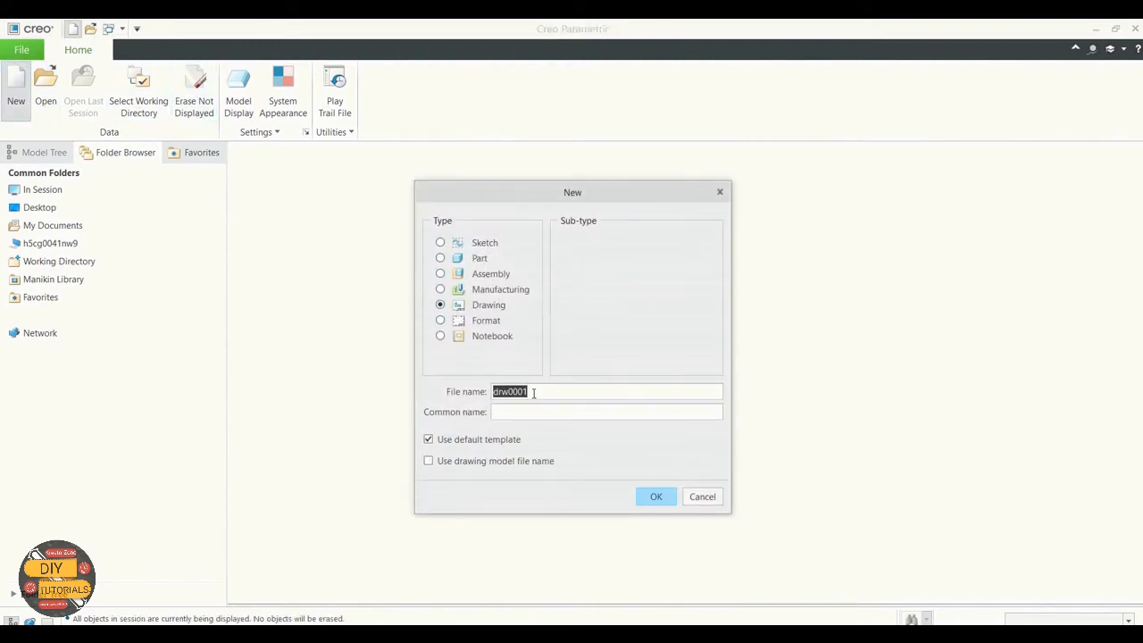
{"action": "key", "text": "BackSpace"}
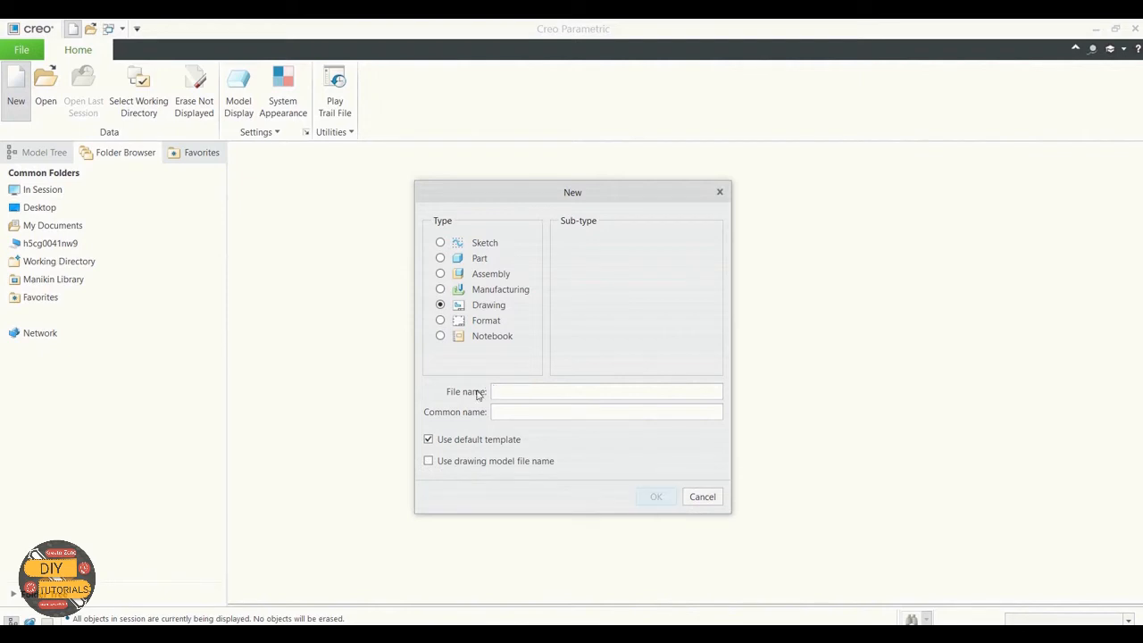
{"action": "type", "text": "assembly_drawing"}
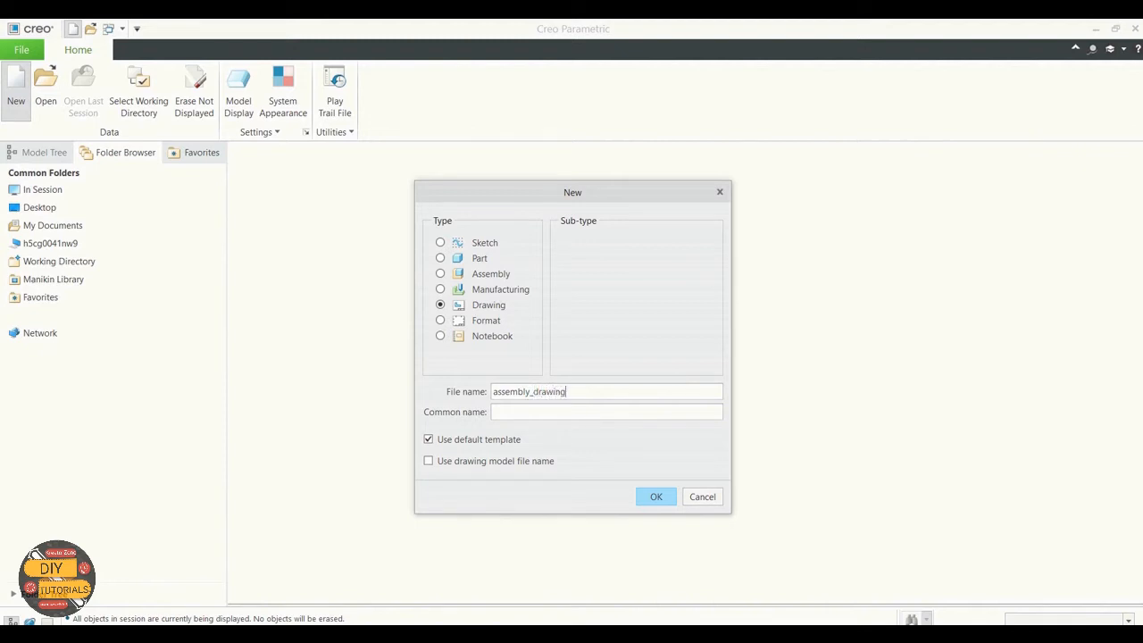
{"action": "left_click", "coordinate": [429, 439]}
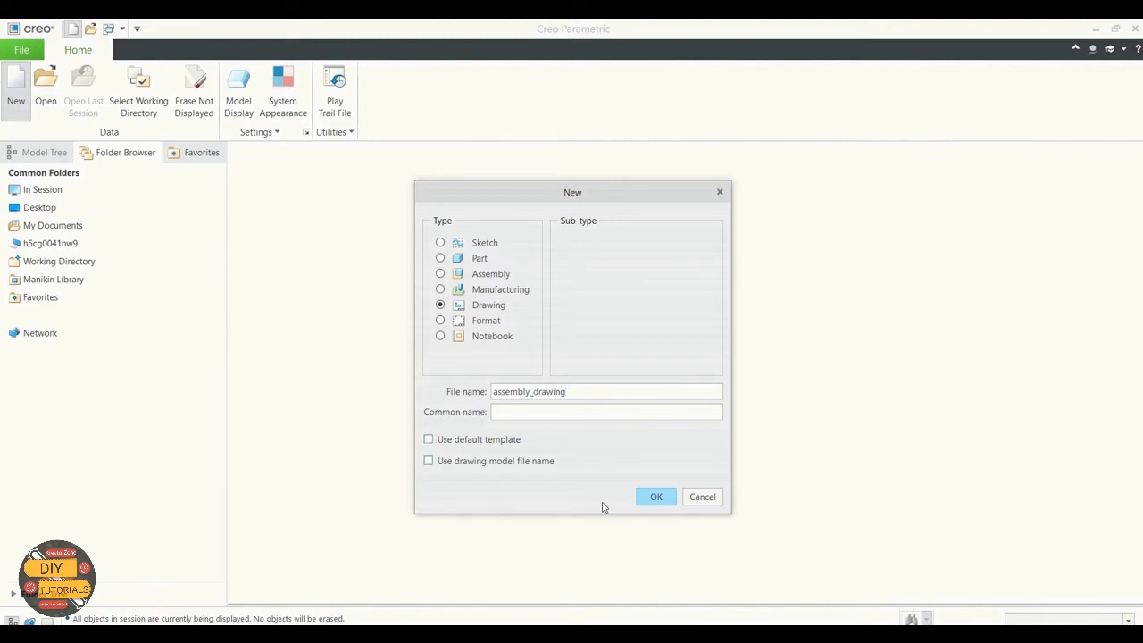
{"action": "left_click", "coordinate": [658, 498]}
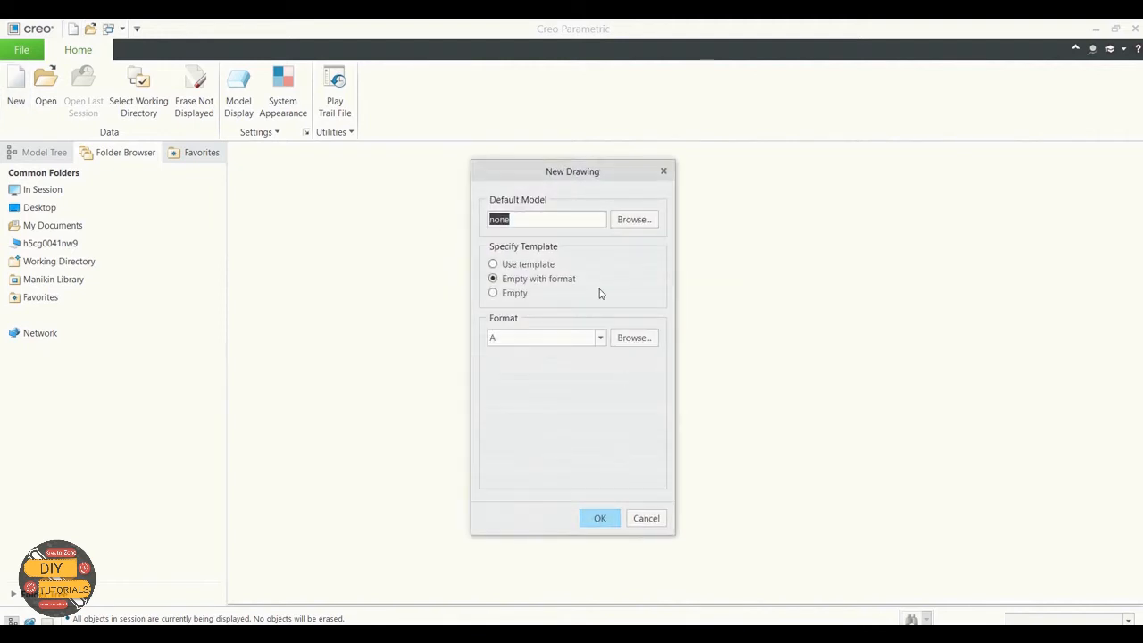
Choose a.frm from the system formats as the format for the new drawing
{"action": "left_click", "coordinate": [622, 341]}
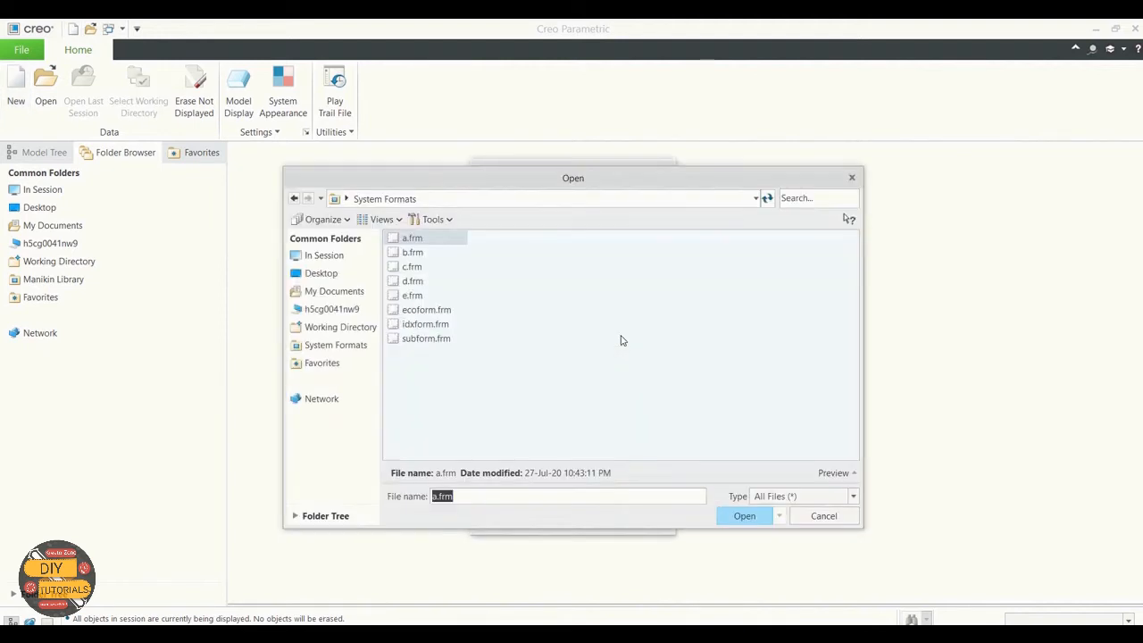
{"action": "left_click", "coordinate": [340, 328]}
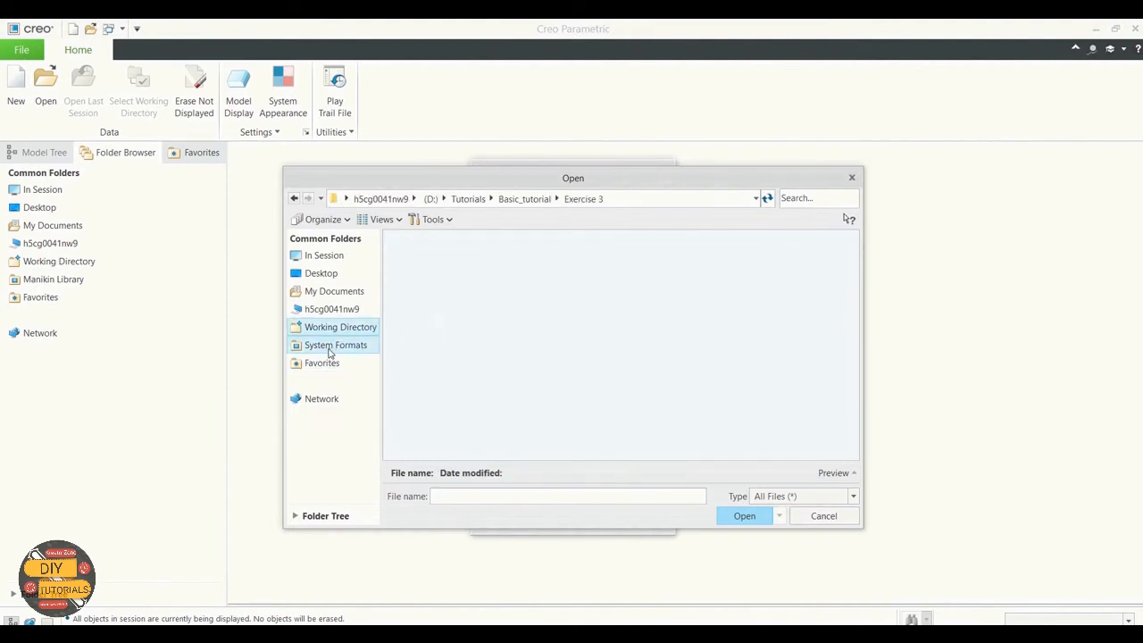
{"action": "left_click", "coordinate": [331, 349]}
{"action": "left_click", "coordinate": [419, 240]}
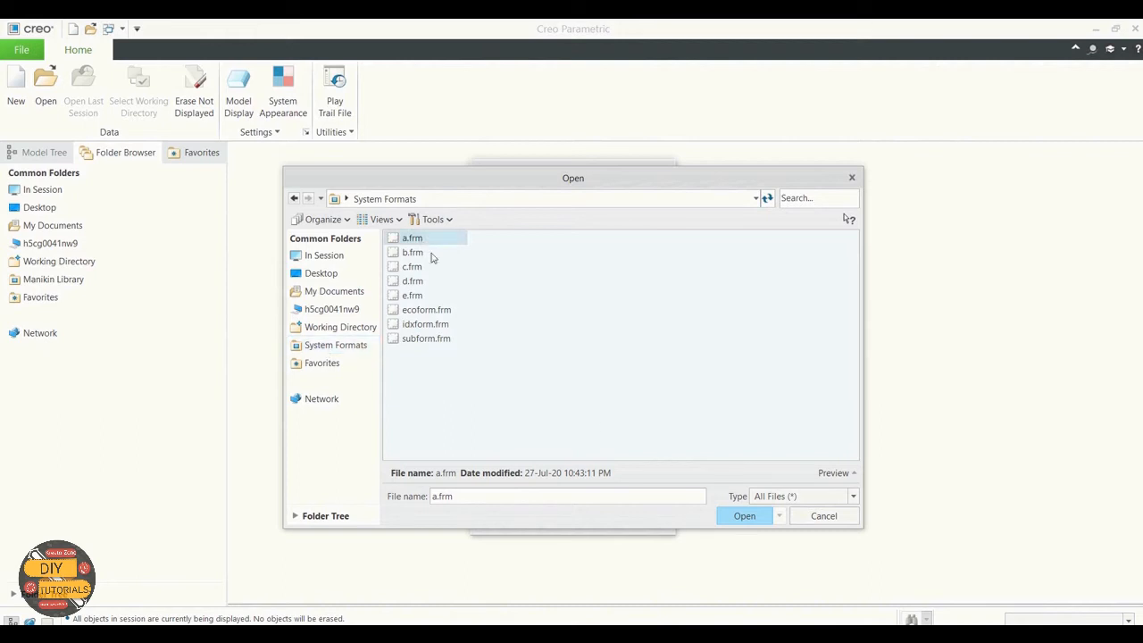
{"action": "left_click", "coordinate": [745, 517]}
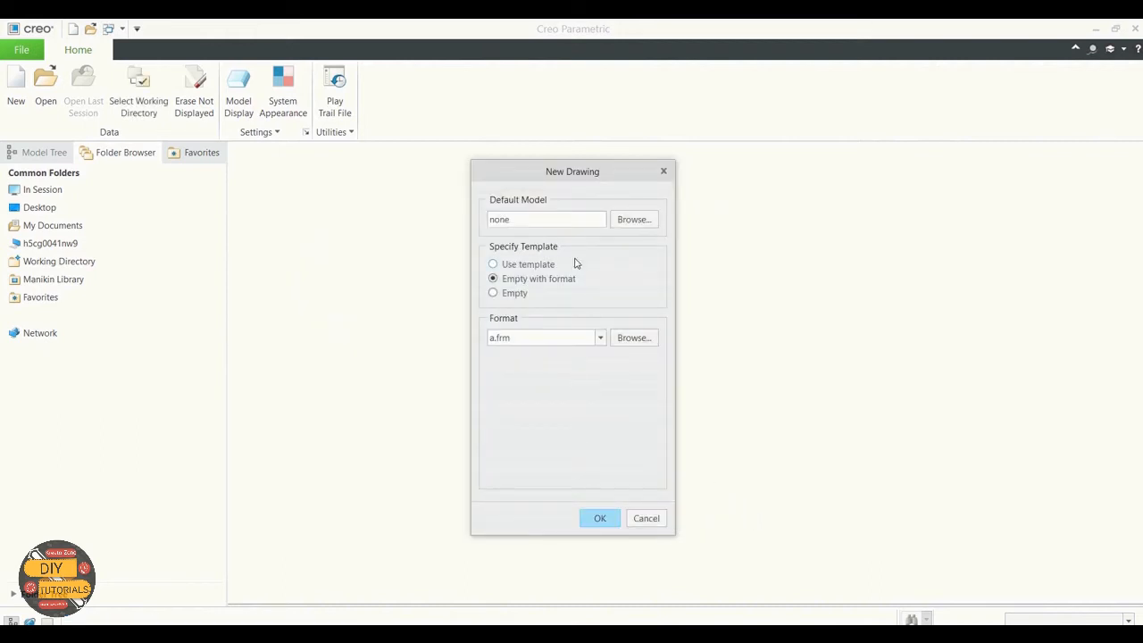
Set crankshaft_assembly.asm as the default model and create the drawing
{"action": "left_click", "coordinate": [634, 219]}
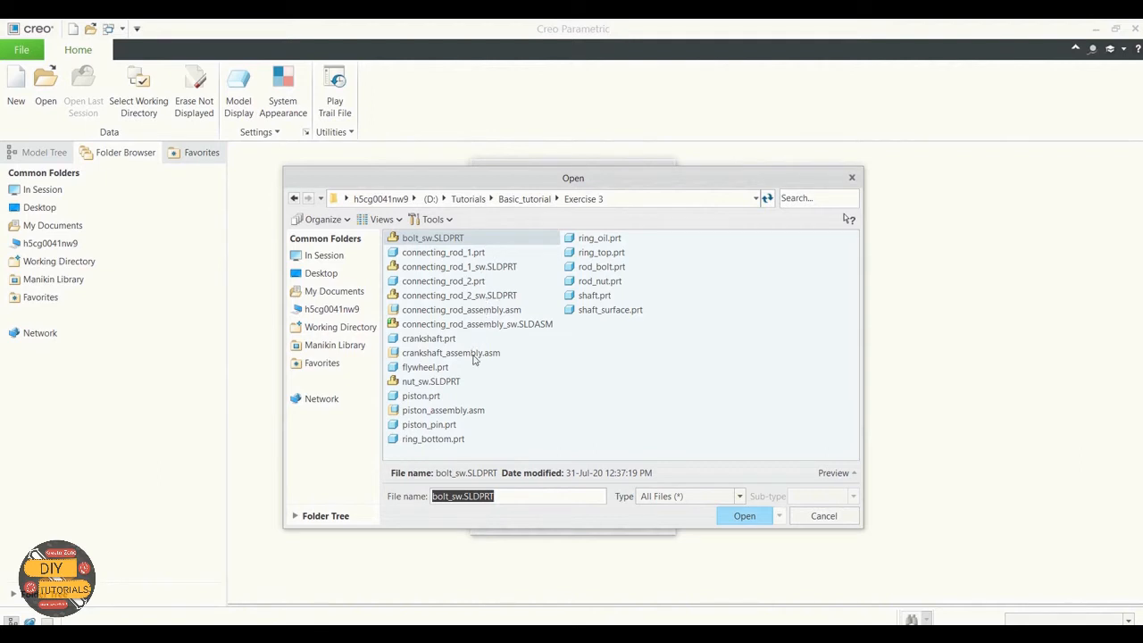
{"action": "left_click", "coordinate": [473, 354]}
{"action": "left_click", "coordinate": [742, 516]}
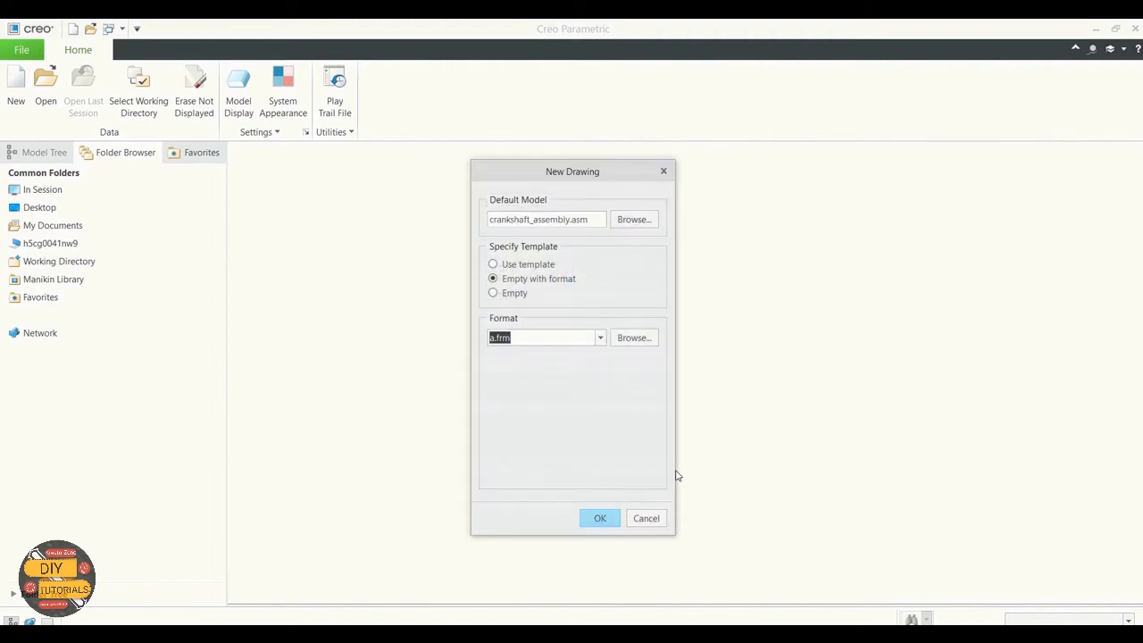
{"action": "left_click", "coordinate": [600, 518]}
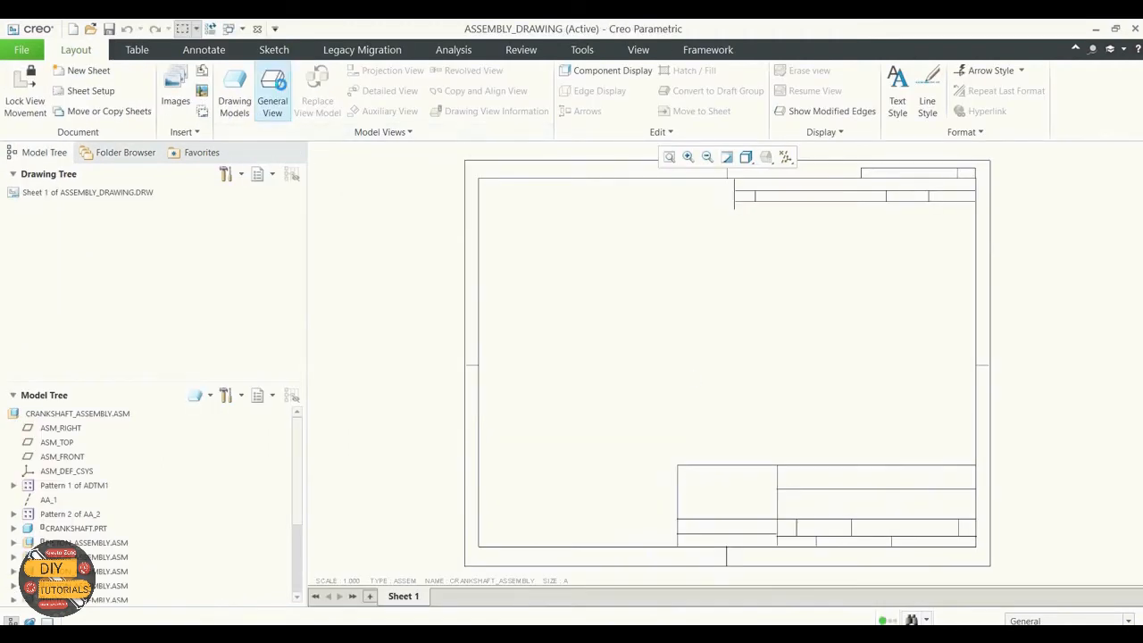
Place a general view of the crankshaft assembly in the upper middle of the sheet, with no combined state
{"action": "left_click", "coordinate": [273, 89]}
{"action": "left_click", "coordinate": [593, 435]}
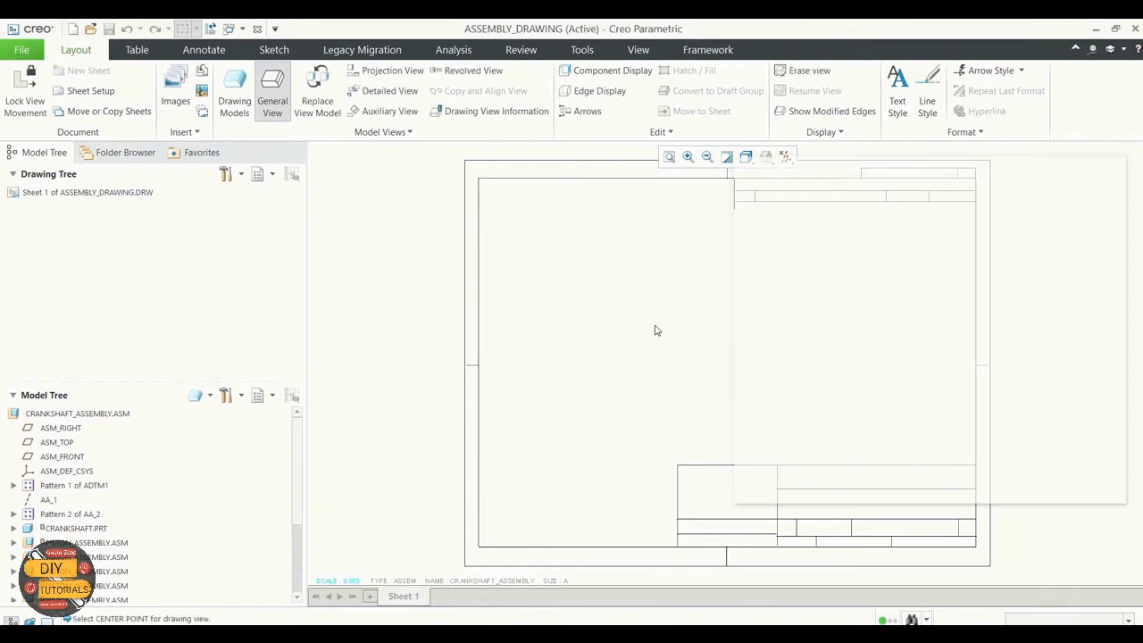
{"action": "left_click", "coordinate": [656, 328]}
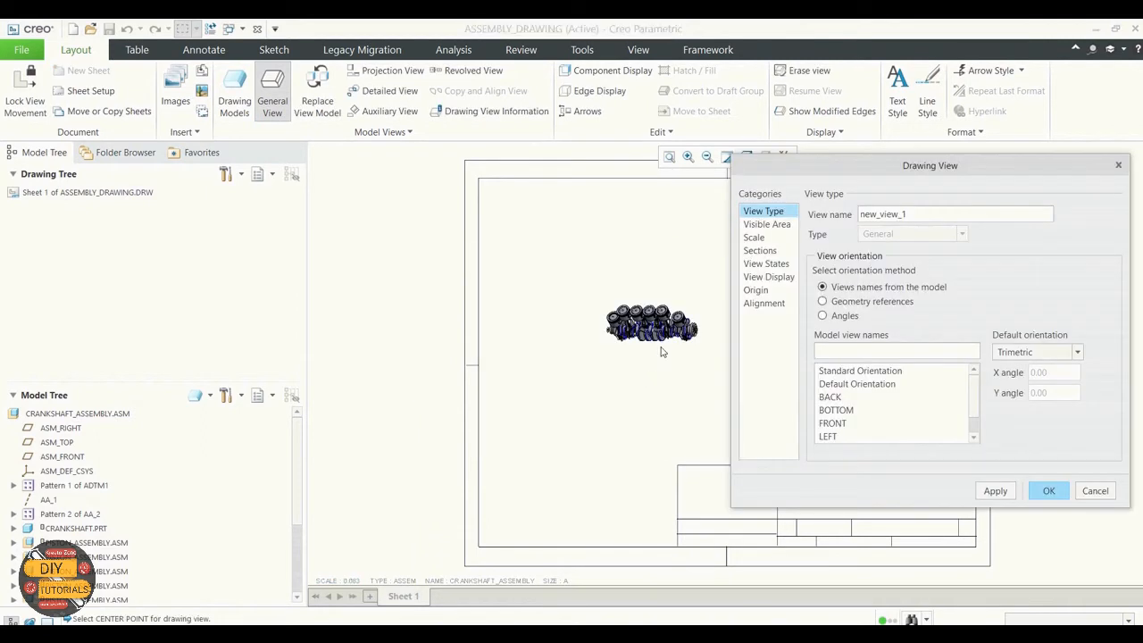
Give the general view a custom scale of 0.150
{"action": "left_click", "coordinate": [766, 240]}
{"action": "left_click", "coordinate": [839, 230]}
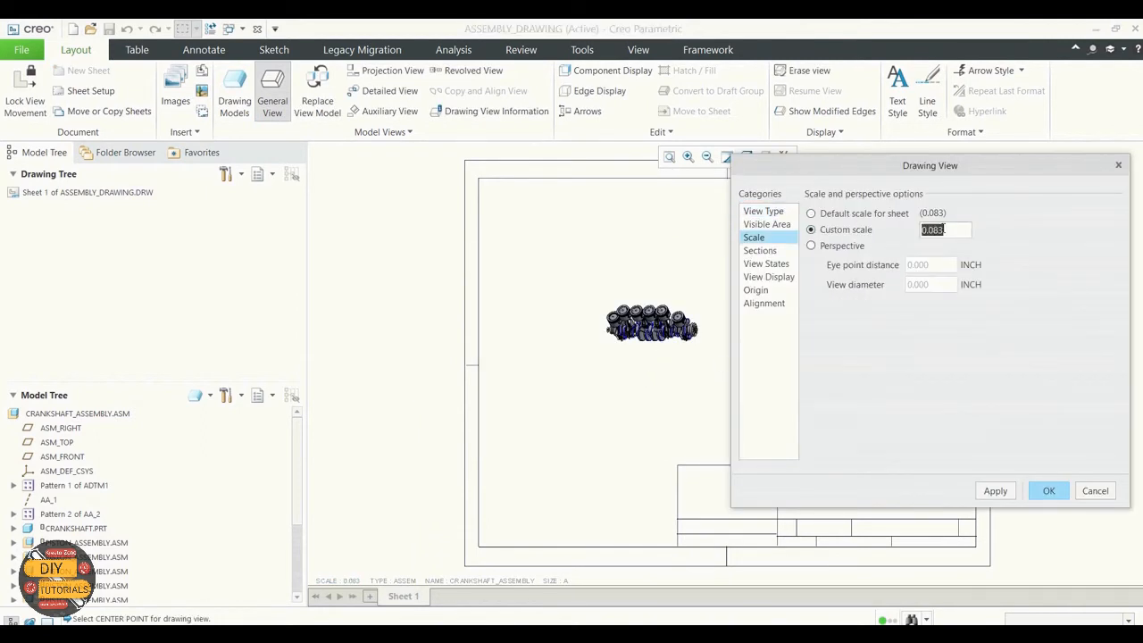
{"action": "double_click", "coordinate": [924, 231]}
{"action": "key", "text": "BackSpace"}
{"action": "left_click", "coordinate": [999, 491]}
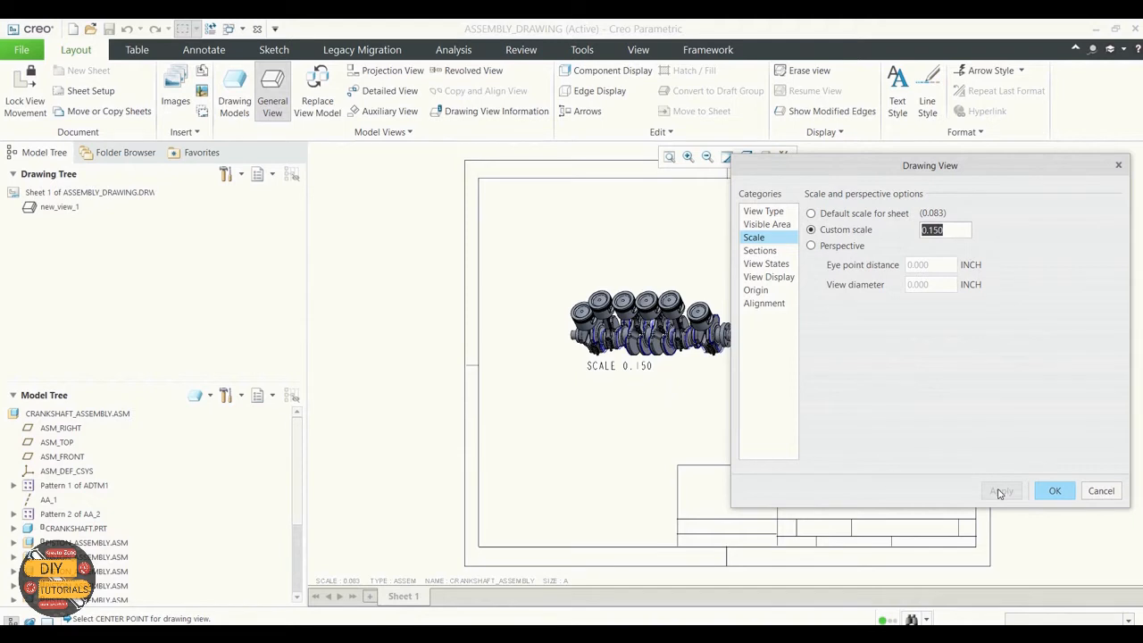
Enlarge the general view to a custom scale of 0.2 and accept the view settings
{"action": "left_click_drag", "start_coordinate": [946, 233], "coordinate": [936, 230]}
{"action": "type", "text": "2"}
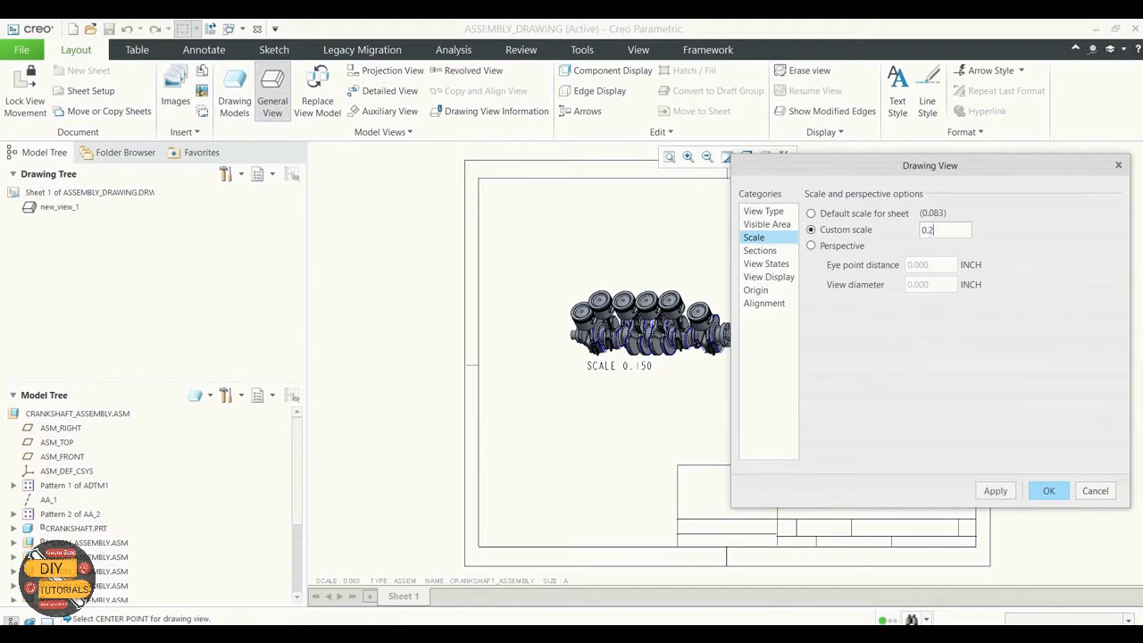
{"action": "left_click", "coordinate": [994, 491]}
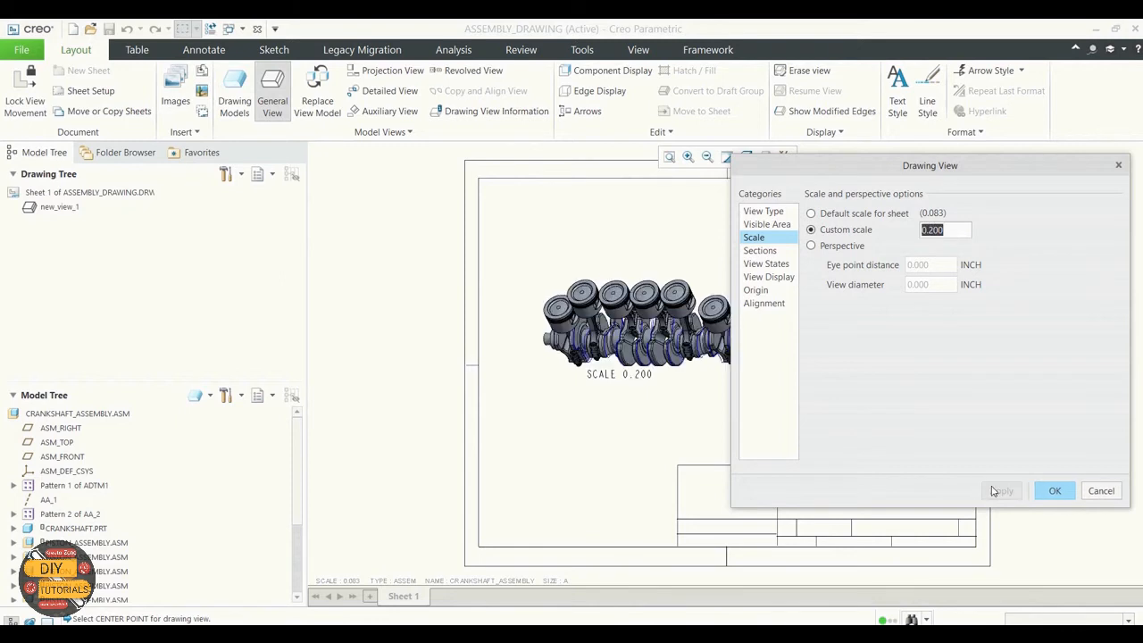
{"action": "left_click", "coordinate": [1053, 491]}
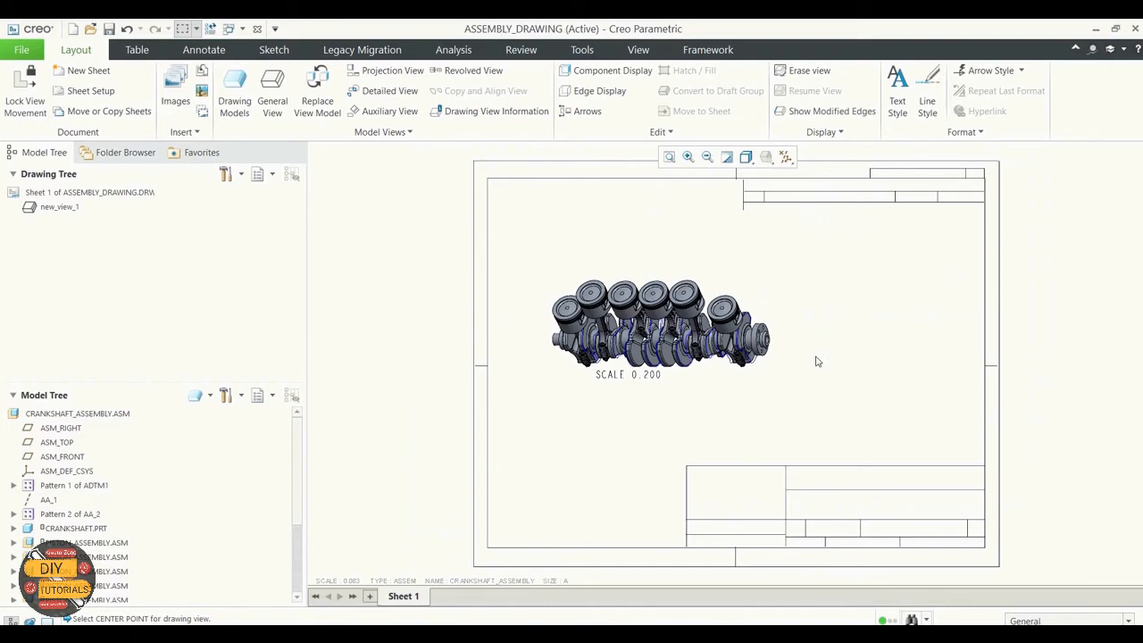
Reopen the general view's properties and apply a custom scale of 0.4
{"action": "double_click", "coordinate": [652, 299]}
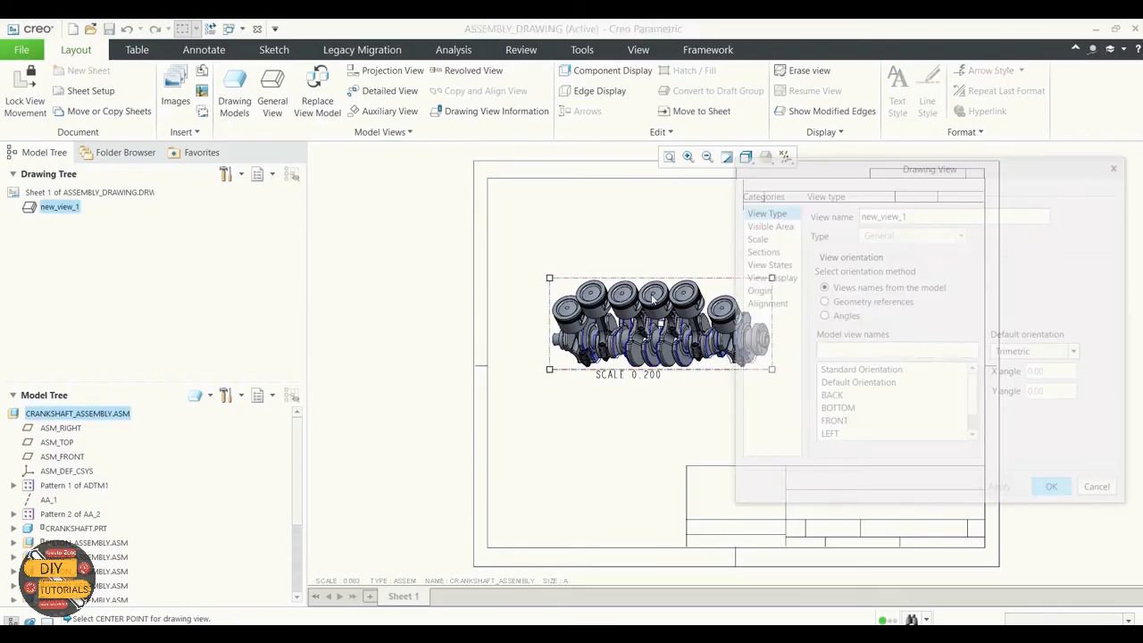
{"action": "left_click", "coordinate": [767, 241]}
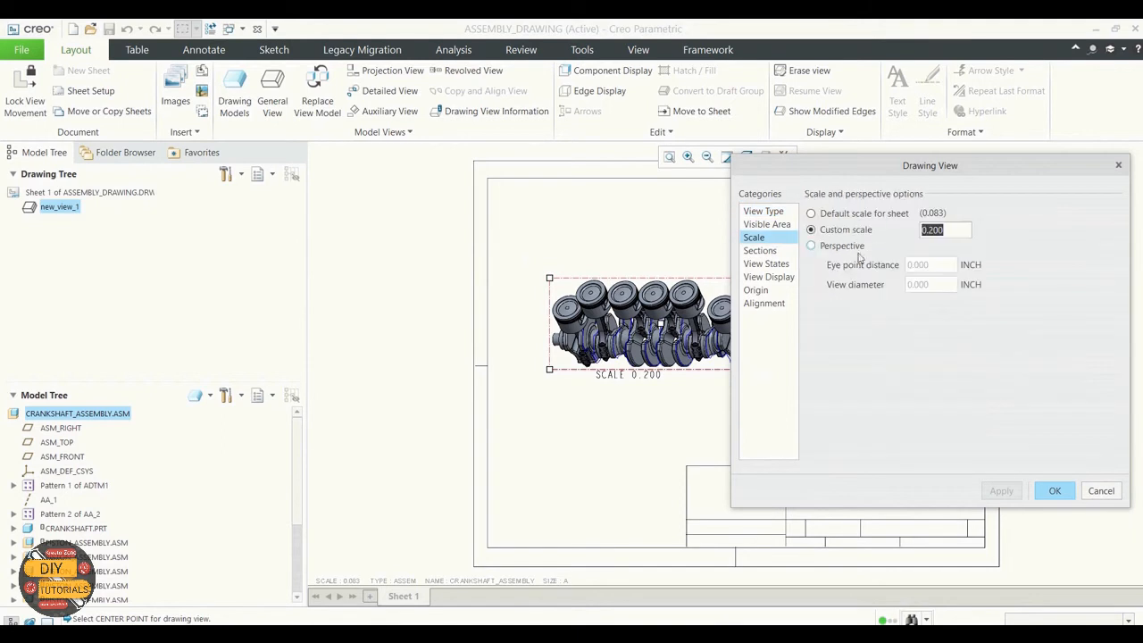
{"action": "left_click_drag", "start_coordinate": [952, 229], "coordinate": [934, 229]}
{"action": "type", "text": "4"}
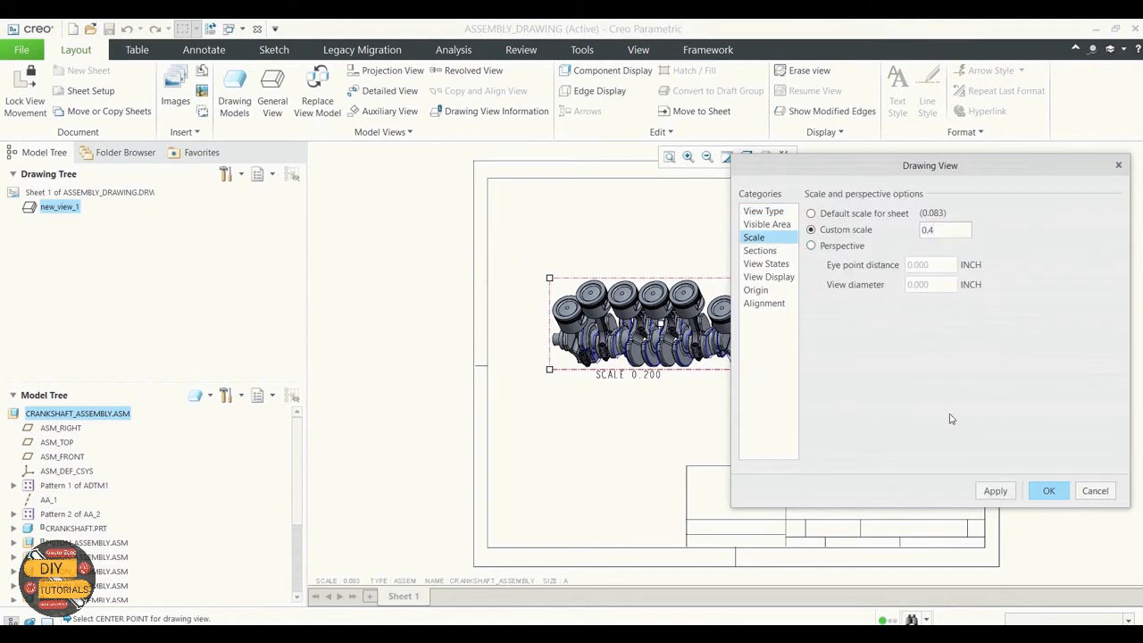
{"action": "left_click", "coordinate": [994, 490]}
Reduce the general view's custom scale to 0.25, moving its settings dialog clear of the sheet
{"action": "mouse_move", "coordinate": [931, 169]}
{"action": "left_mouse_down"}
{"action": "mouse_move", "coordinate": [326, 215]}
{"action": "mouse_move", "coordinate": [408, 168]}
{"action": "left_mouse_up"}
{"action": "left_click_drag", "start_coordinate": [424, 229], "coordinate": [411, 230]}
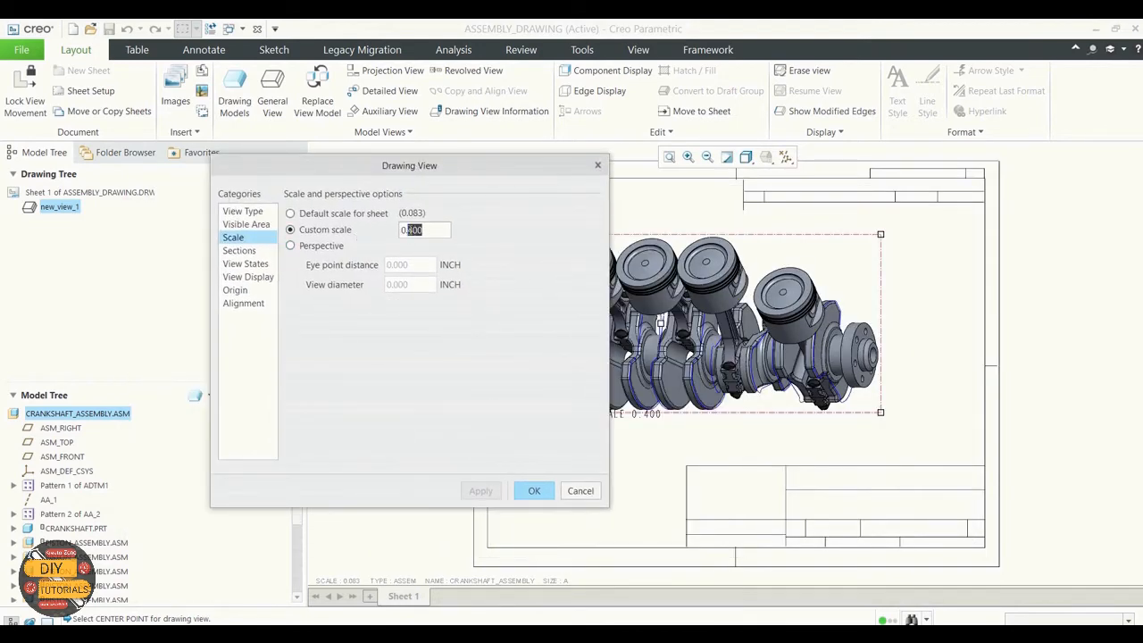
{"action": "type", "text": "25"}
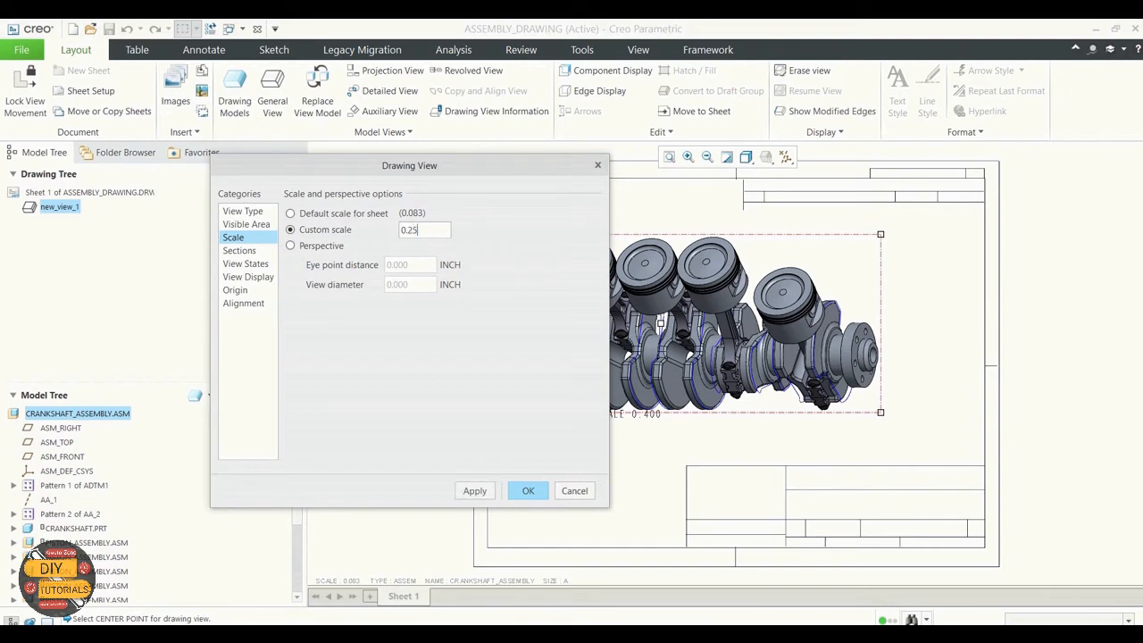
{"action": "left_click", "coordinate": [476, 493]}
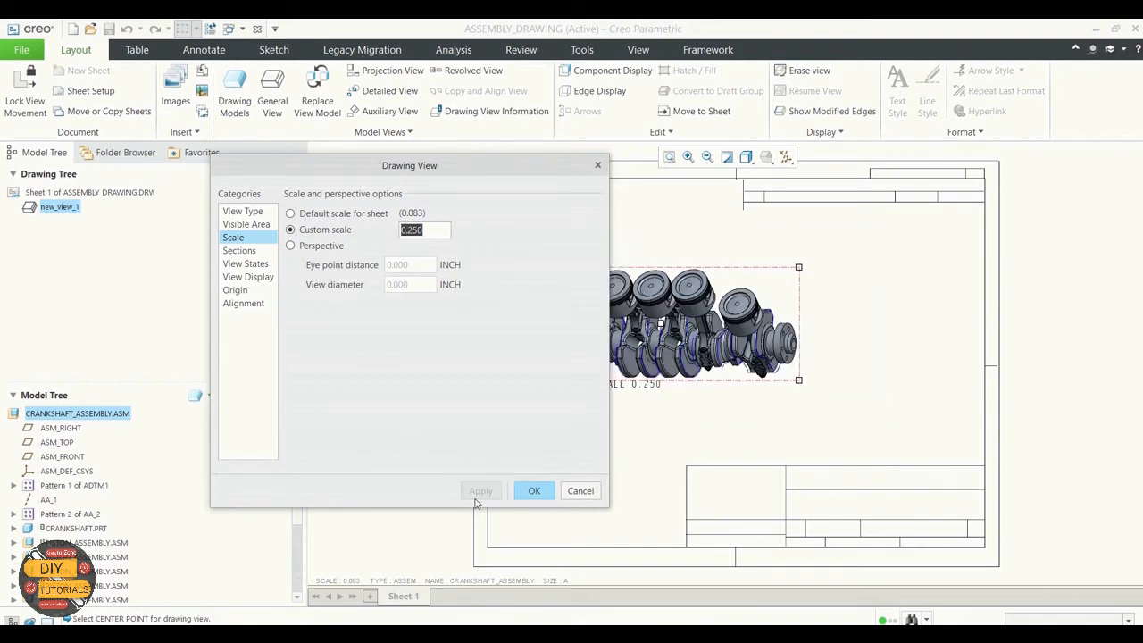
Examine the general view's simplified representation choices and its section, view state, display and visible area settings
{"action": "left_click", "coordinate": [246, 266]}
{"action": "left_click", "coordinate": [469, 381]}
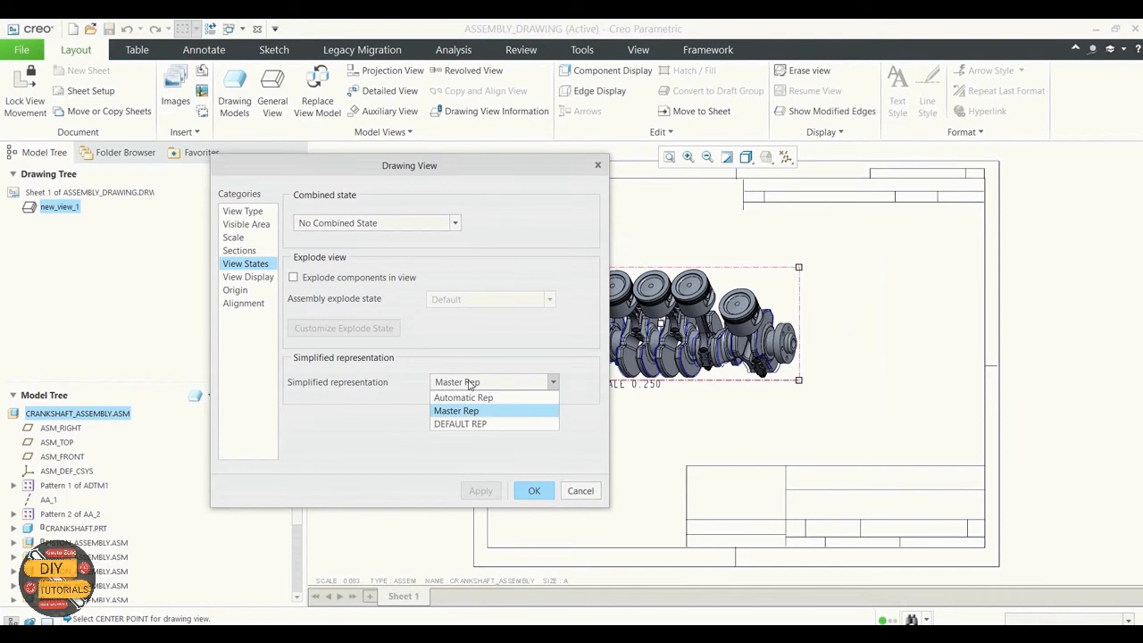
{"action": "left_click", "coordinate": [470, 384]}
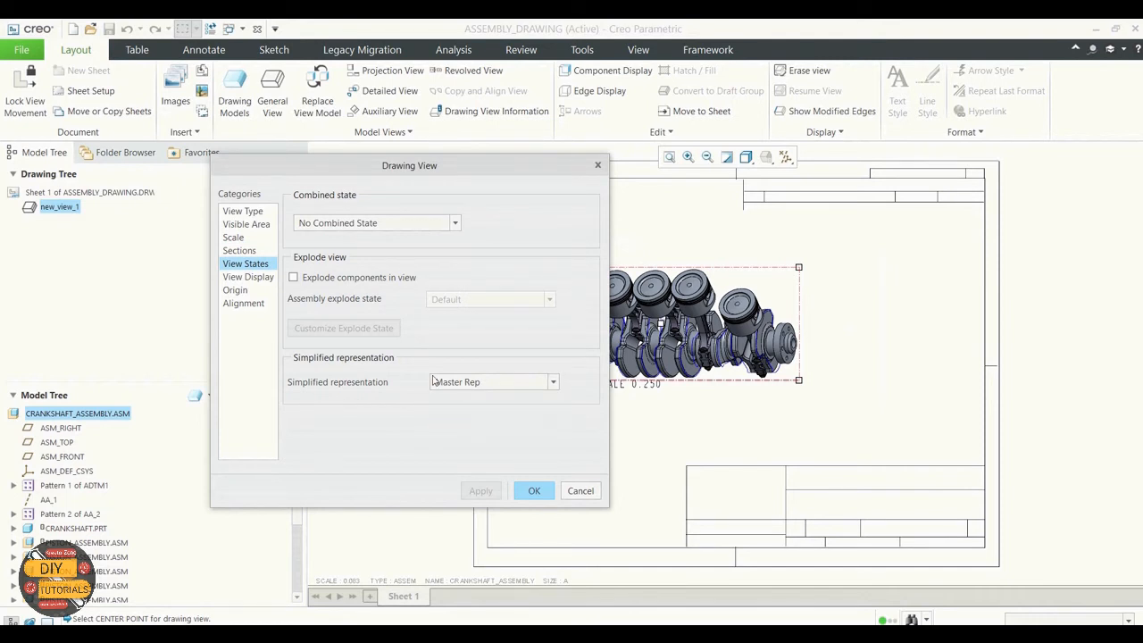
{"action": "left_click", "coordinate": [239, 251]}
{"action": "left_click", "coordinate": [244, 266]}
{"action": "left_click", "coordinate": [248, 278]}
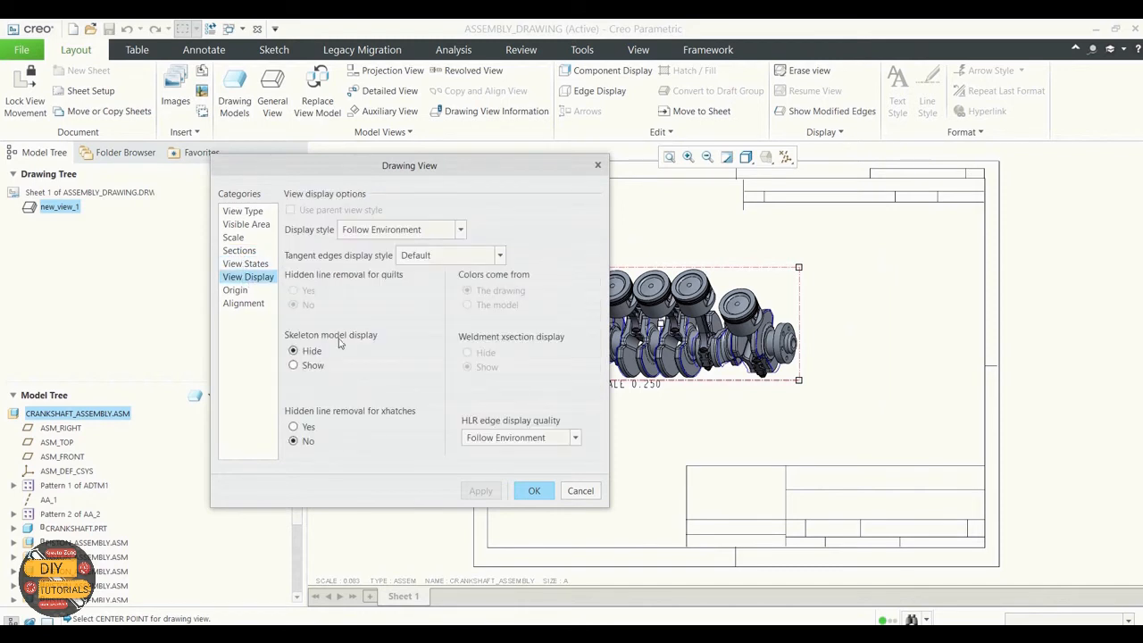
{"action": "left_click", "coordinate": [229, 225]}
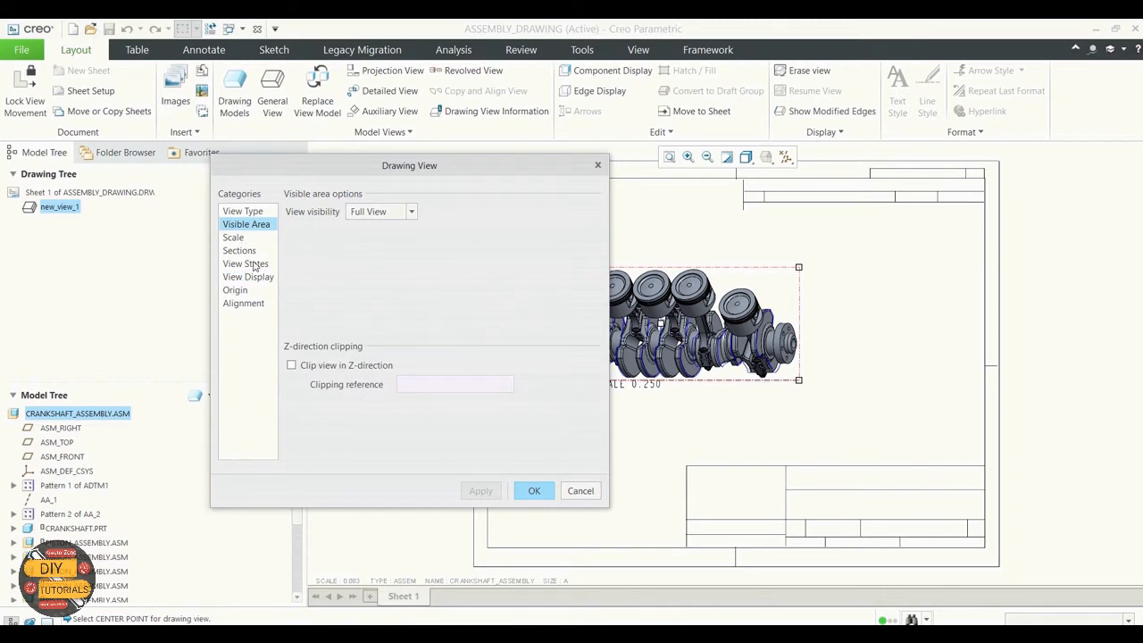
Set the general view to Default Orientation and shift it right towards the centre of the sheet
{"action": "left_click", "coordinate": [243, 213]}
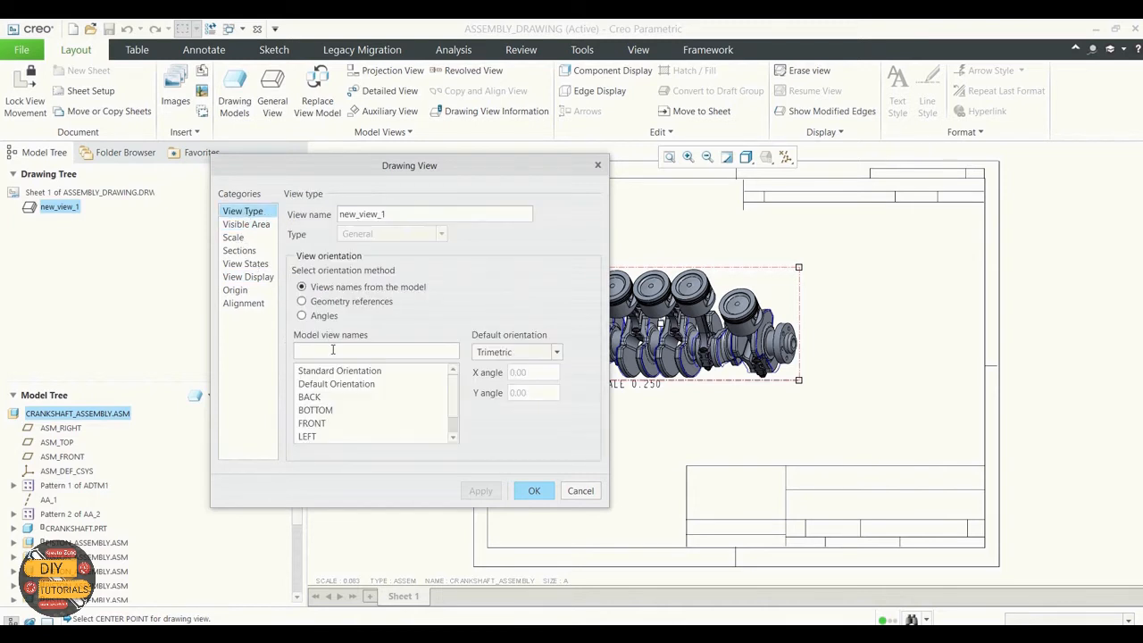
{"action": "scroll", "coordinate": [342, 390], "scroll_direction": "down", "scroll_amount": 1}
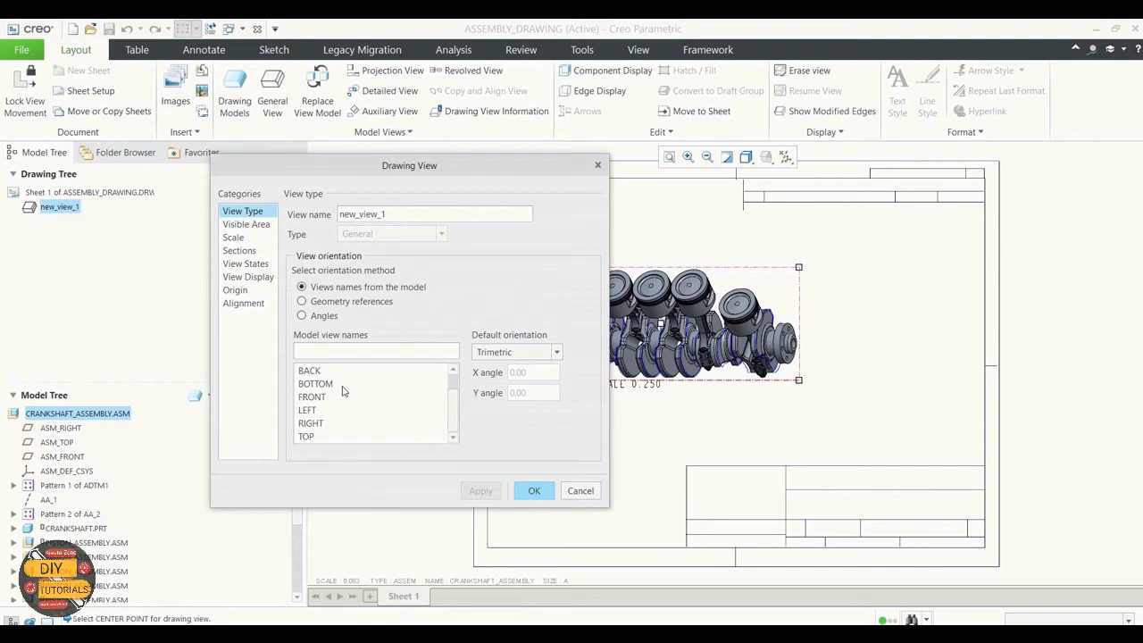
{"action": "scroll", "coordinate": [342, 390], "scroll_direction": "up", "scroll_amount": 1}
{"action": "left_click", "coordinate": [352, 377]}
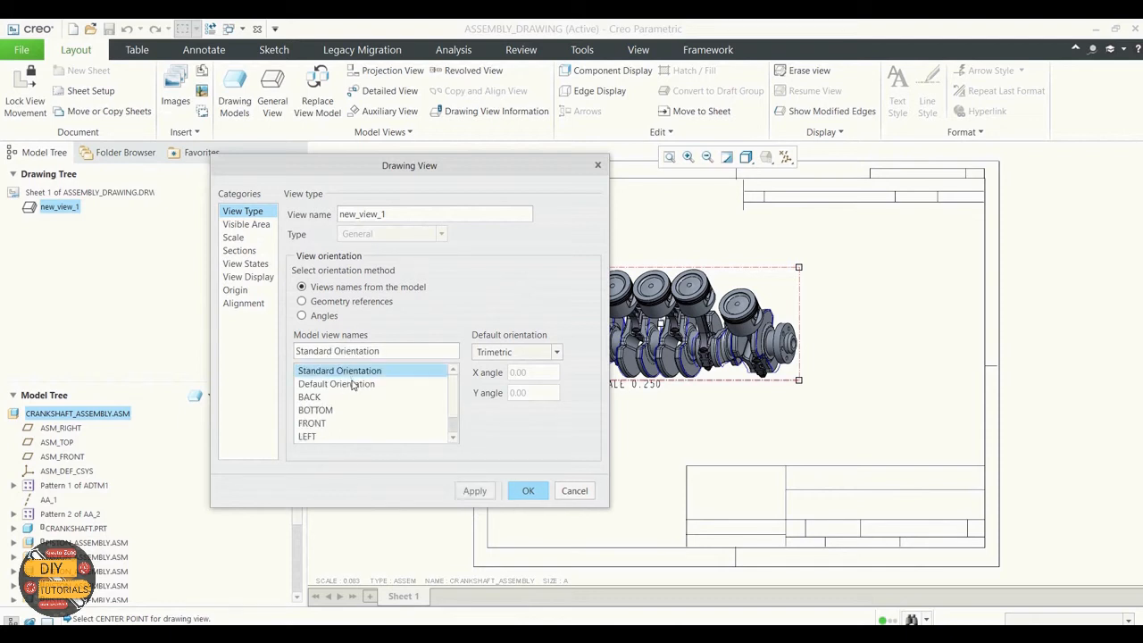
{"action": "left_click", "coordinate": [354, 384]}
{"action": "left_click", "coordinate": [477, 498]}
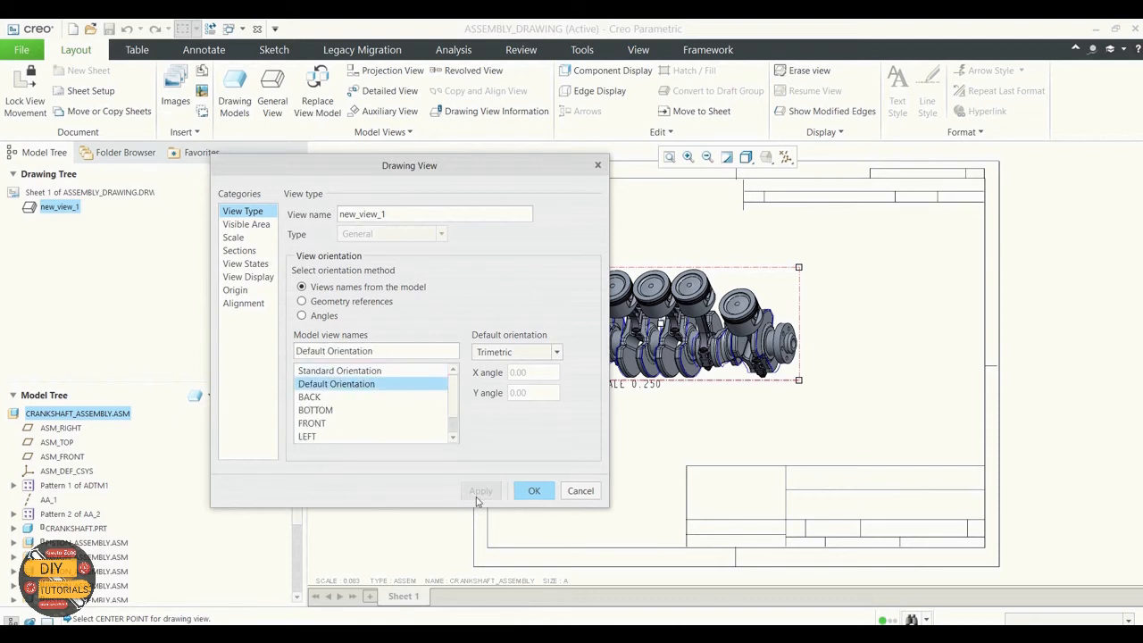
{"action": "left_click", "coordinate": [522, 490]}
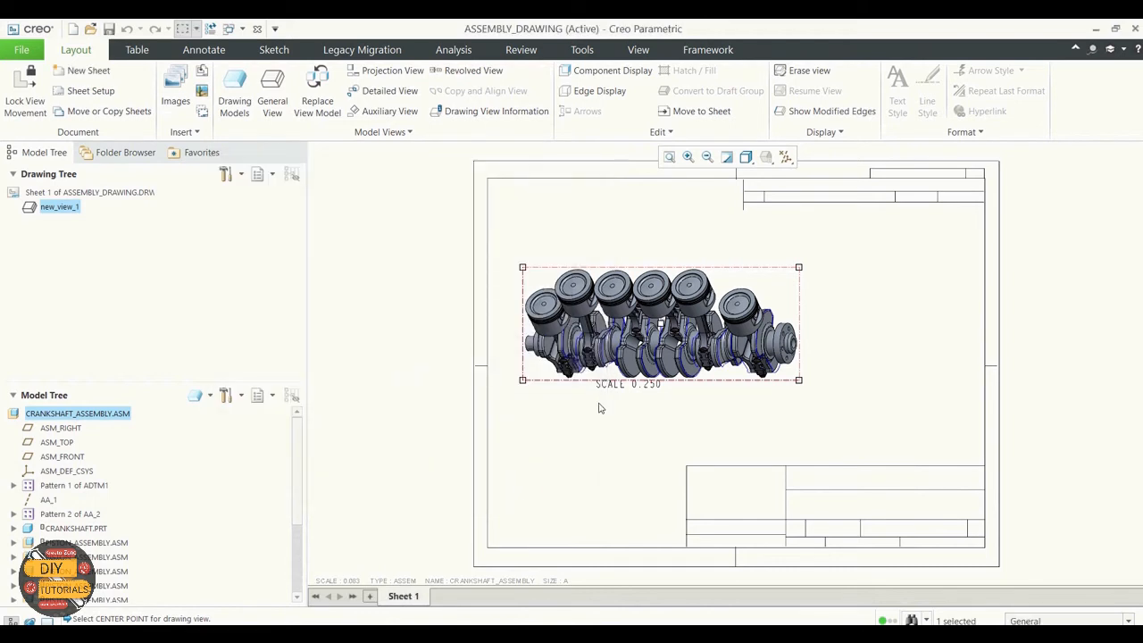
{"action": "left_click_drag", "start_coordinate": [639, 347], "coordinate": [713, 347]}
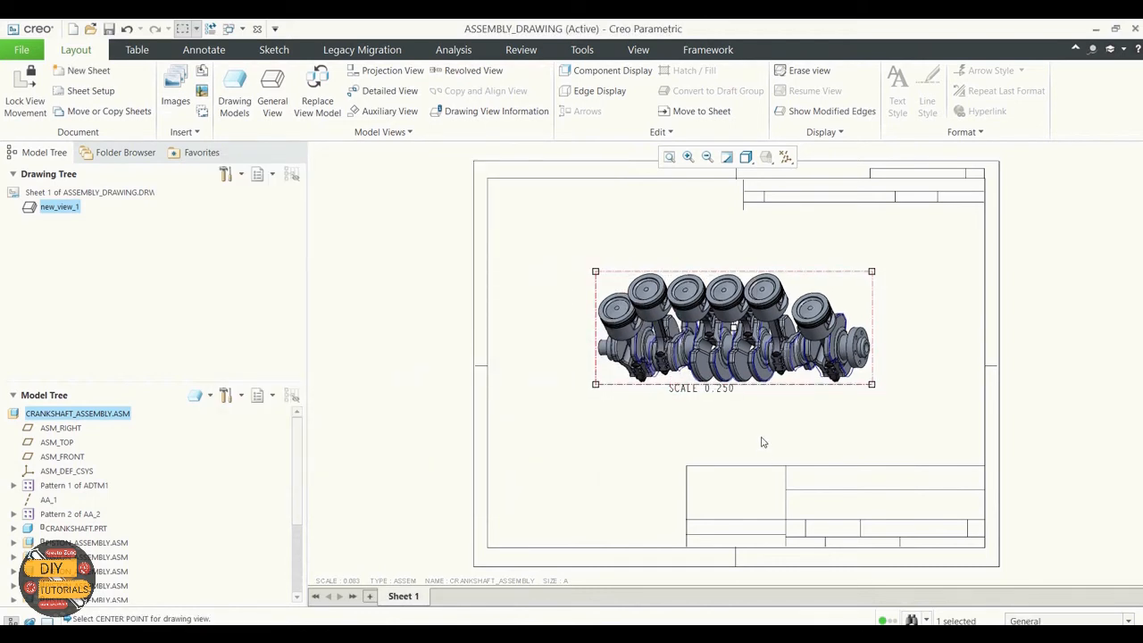
{"action": "left_click", "coordinate": [770, 443]}
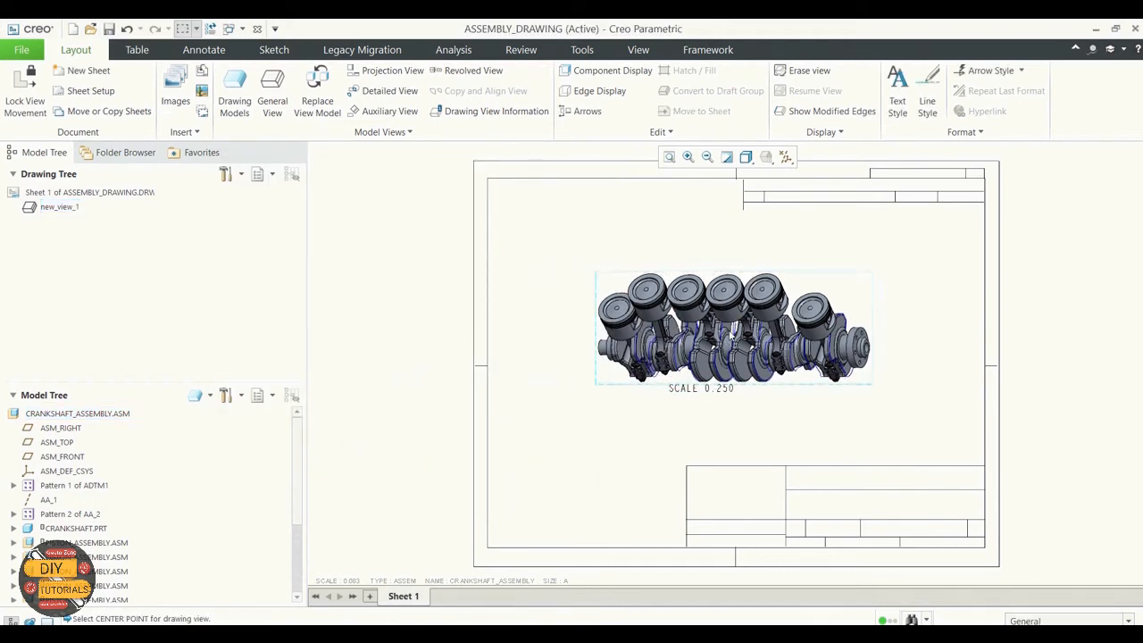
Open the crankshaft assembly model from the drawing in its own window and maximize that window
{"action": "right_click", "coordinate": [43, 416]}
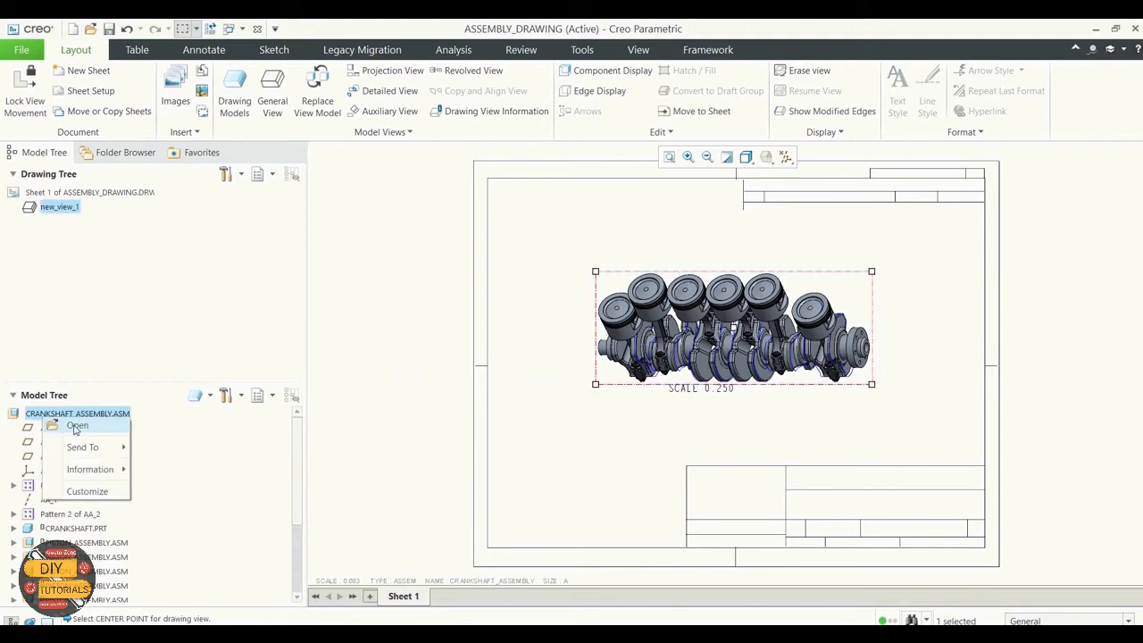
{"action": "left_click", "coordinate": [76, 427]}
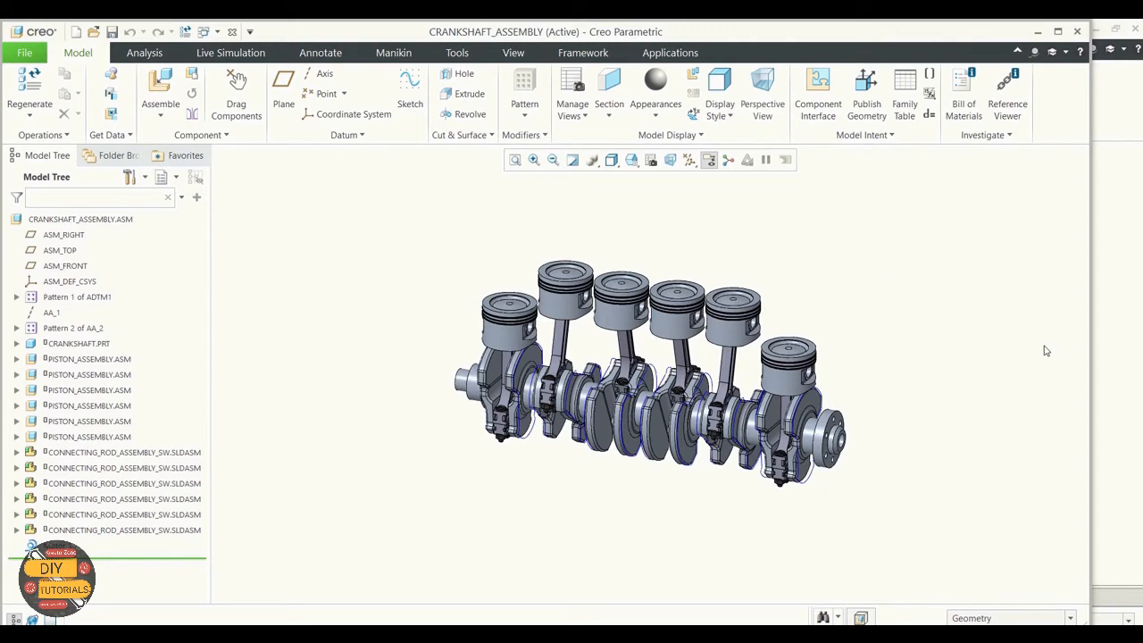
{"action": "left_click", "coordinate": [1058, 32]}
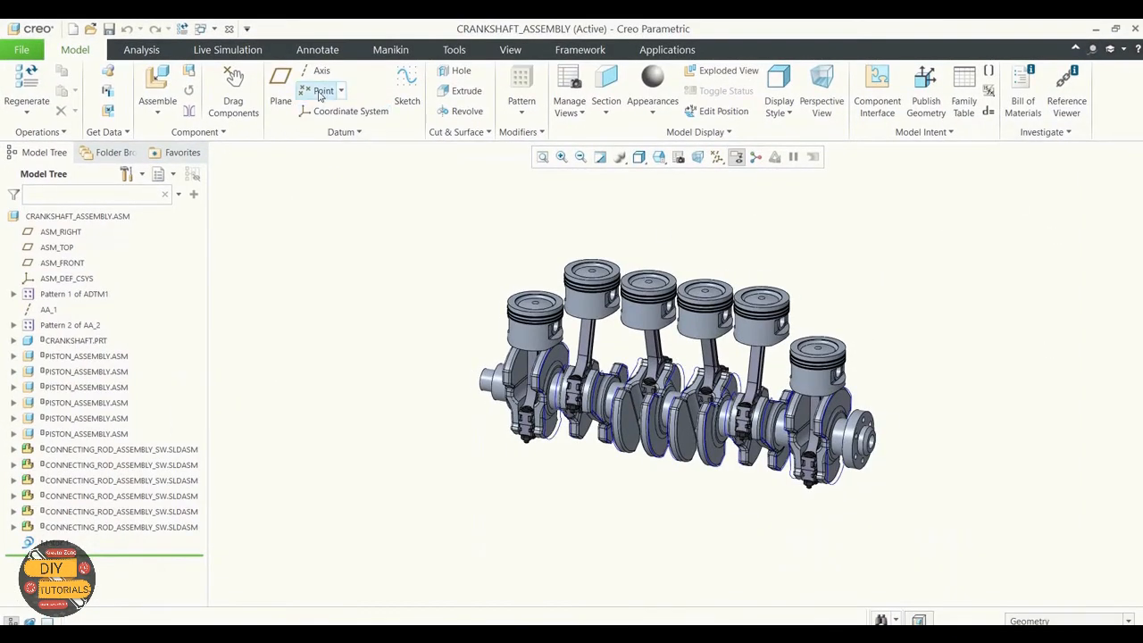
Switch to the ASSEMBLY_DRAWING.DRW window and back to CRANKSHAFT_ASSEMBLY.ASM
{"action": "left_click", "coordinate": [201, 29]}
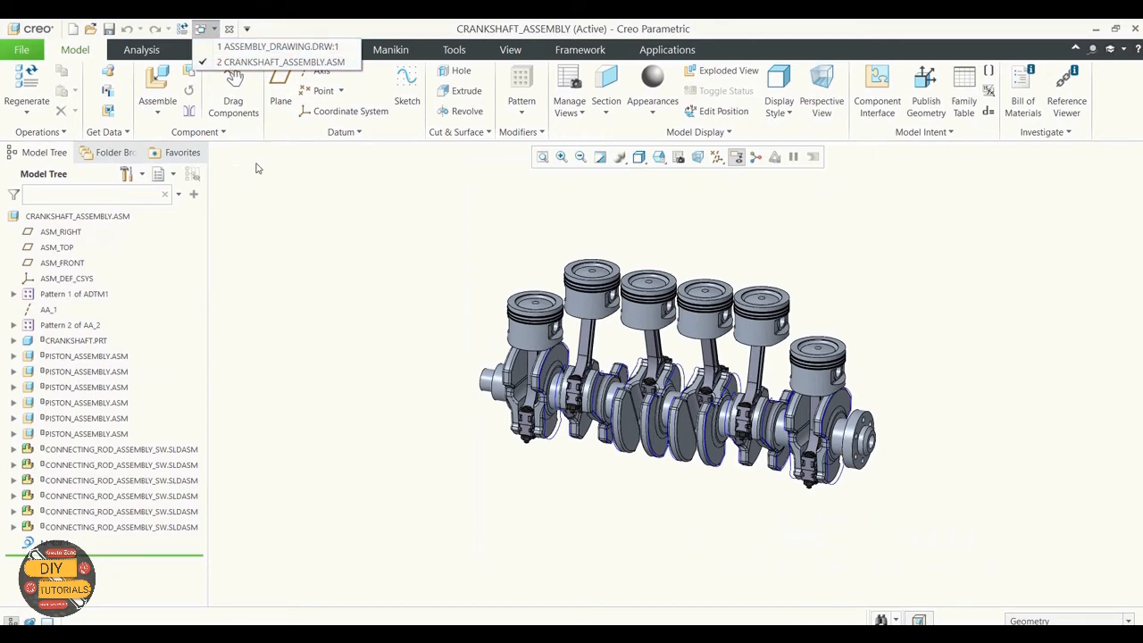
{"action": "left_click", "coordinate": [237, 49]}
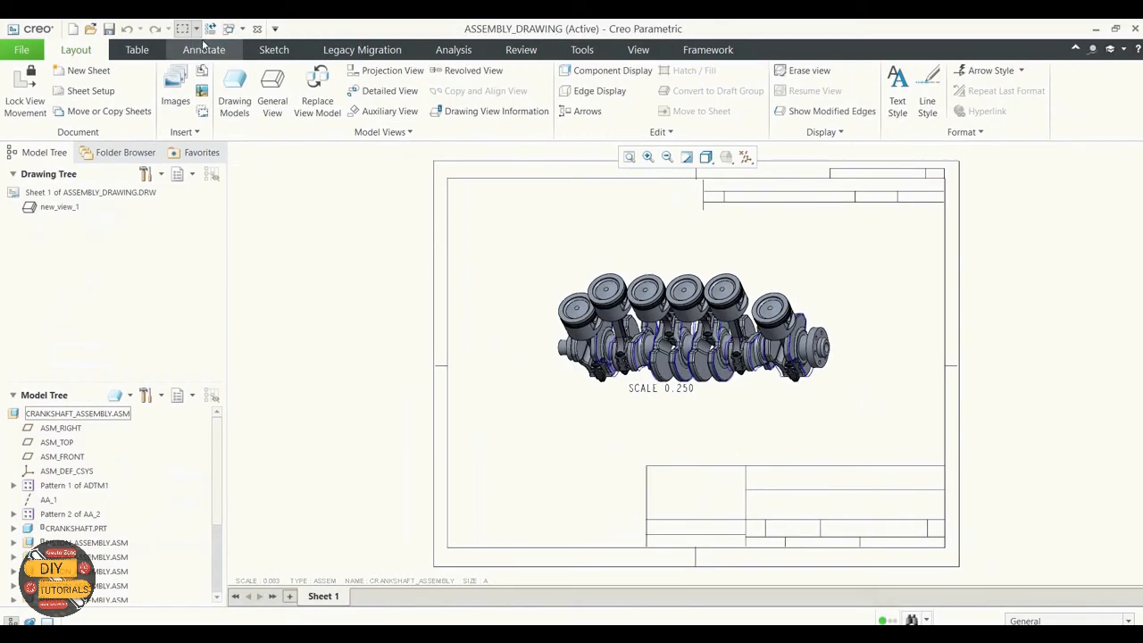
{"action": "left_click", "coordinate": [228, 29]}
{"action": "left_click", "coordinate": [268, 61]}
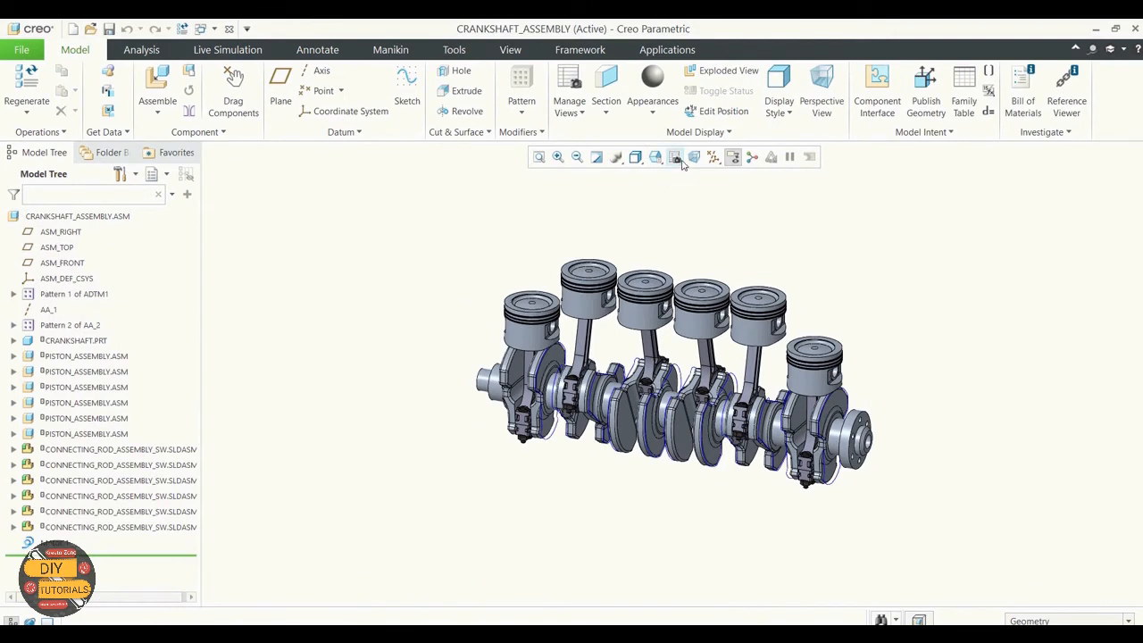
Explode the assembly and edit the crankshaft's position, moving it back along its length and about 160 down, below the connecting rods
{"action": "left_click", "coordinate": [728, 71]}
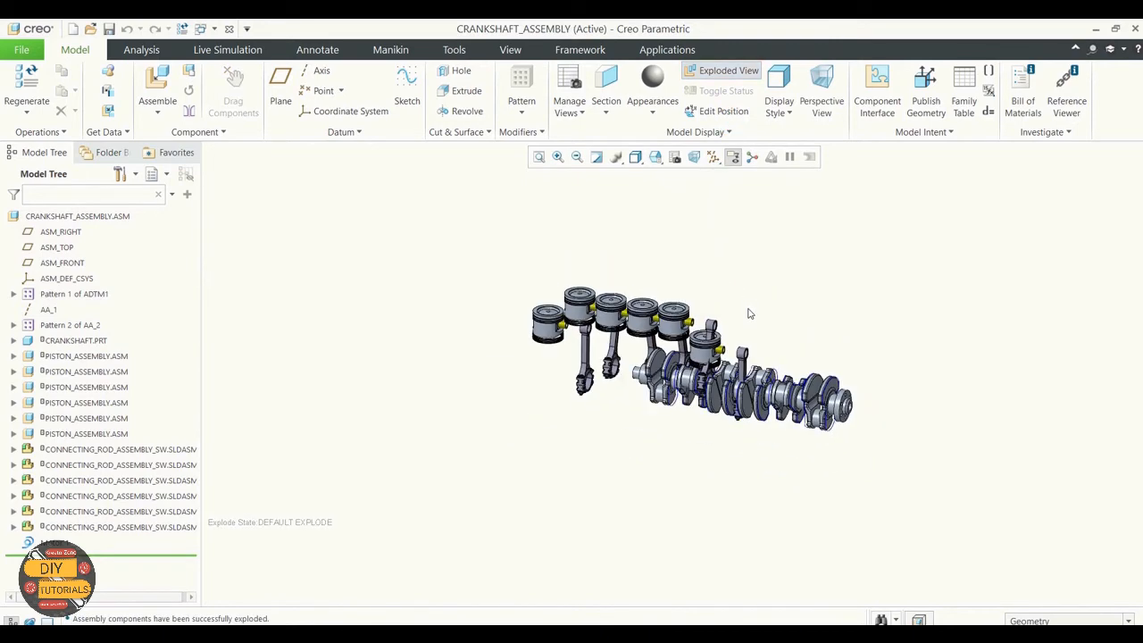
{"action": "scroll", "coordinate": [778, 295], "scroll_direction": "up", "scroll_amount": 2}
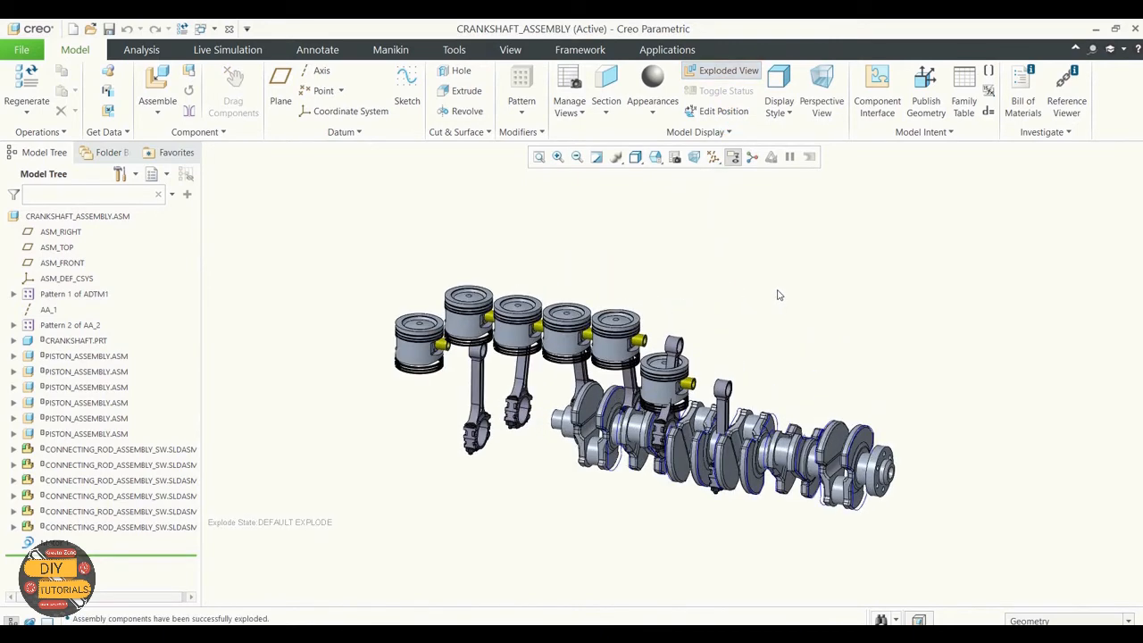
{"action": "left_click", "coordinate": [727, 115]}
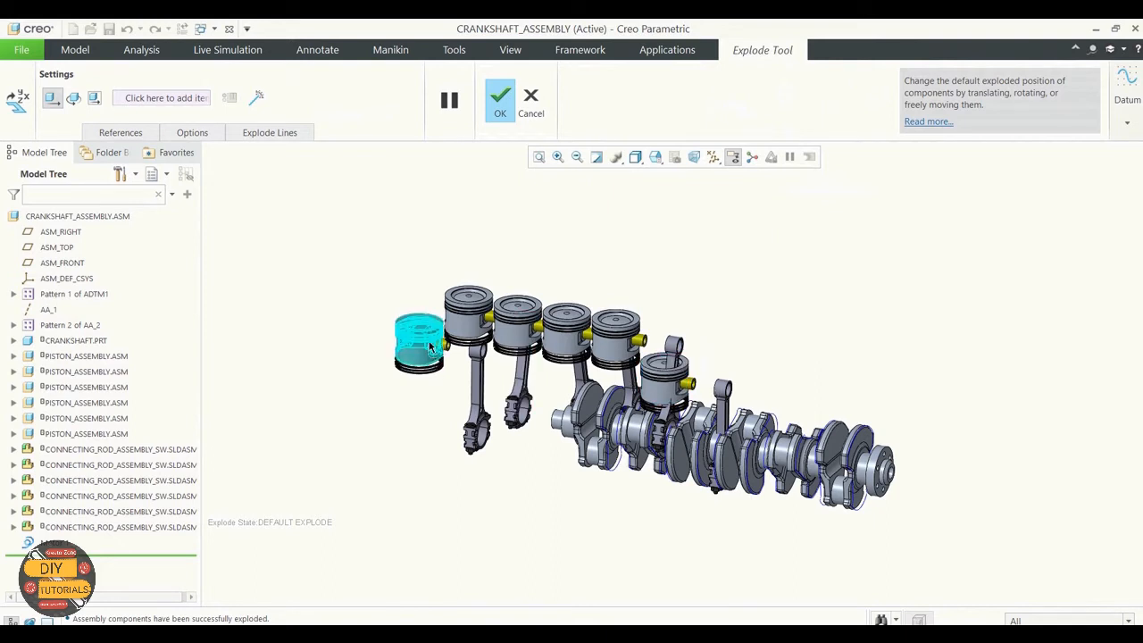
{"action": "left_click", "coordinate": [645, 438]}
{"action": "left_click_drag", "start_coordinate": [645, 438], "coordinate": [467, 409]}
{"action": "left_click_drag", "start_coordinate": [491, 362], "coordinate": [489, 454]}
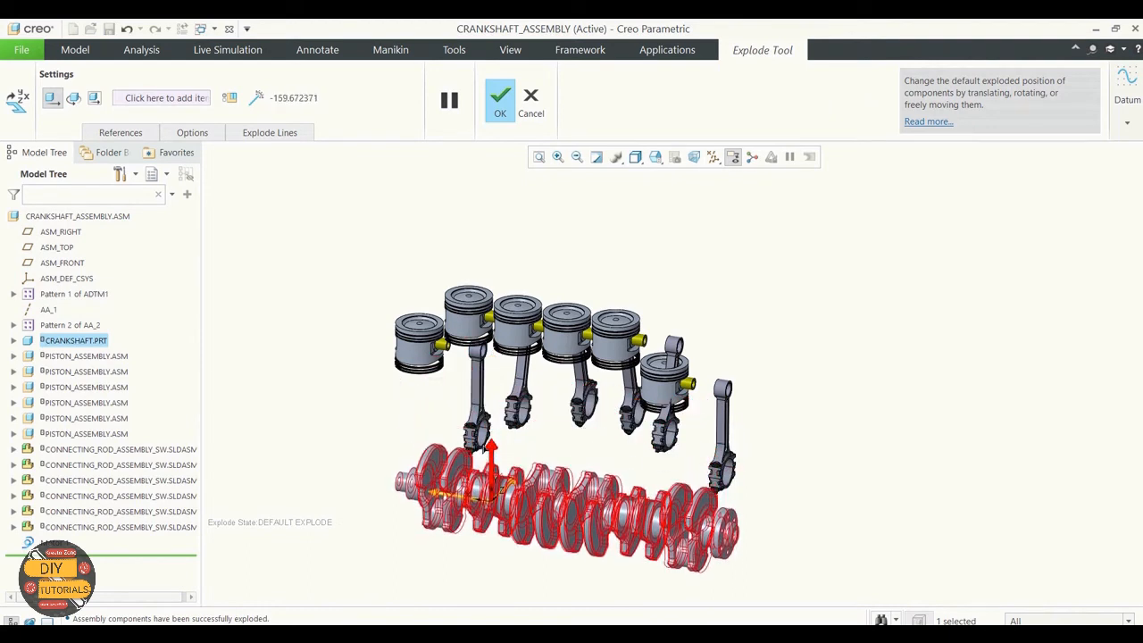
Raise the piston nearest the crankshaft's flanged end about 224 above its rings
{"action": "left_click", "coordinate": [670, 409]}
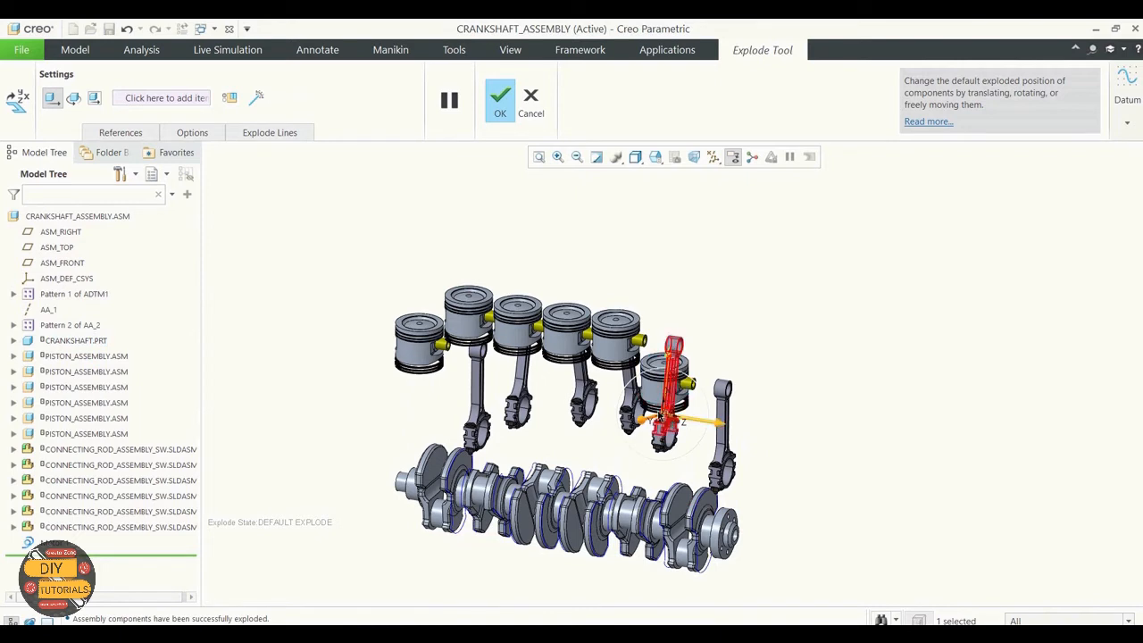
{"action": "mouse_move", "coordinate": [659, 416]}
{"action": "left_mouse_down"}
{"action": "mouse_move", "coordinate": [657, 487]}
{"action": "mouse_move", "coordinate": [658, 405]}
{"action": "left_mouse_up"}
{"action": "left_click", "coordinate": [662, 385]}
{"action": "left_click_drag", "start_coordinate": [668, 345], "coordinate": [660, 221]}
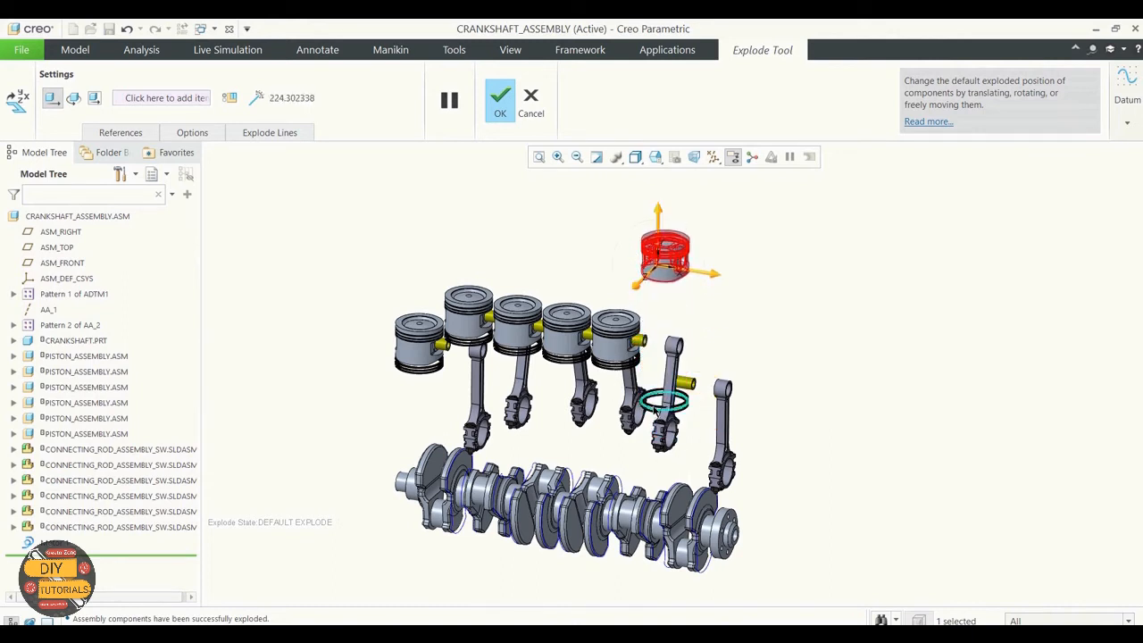
Lift that piston's three rings and stack them with gaps below it, the second about 155 and the third about 133 up
{"action": "left_click", "coordinate": [654, 404]}
{"action": "left_click_drag", "start_coordinate": [658, 380], "coordinate": [663, 274]}
{"action": "left_click", "coordinate": [661, 402]}
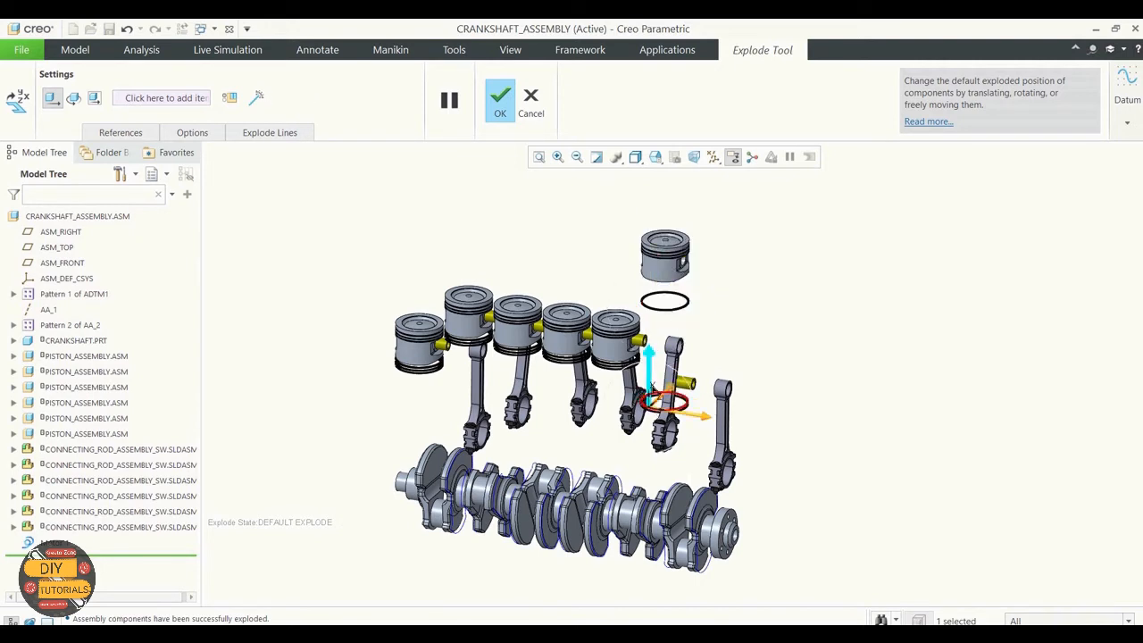
{"action": "left_click_drag", "start_coordinate": [660, 384], "coordinate": [652, 272]}
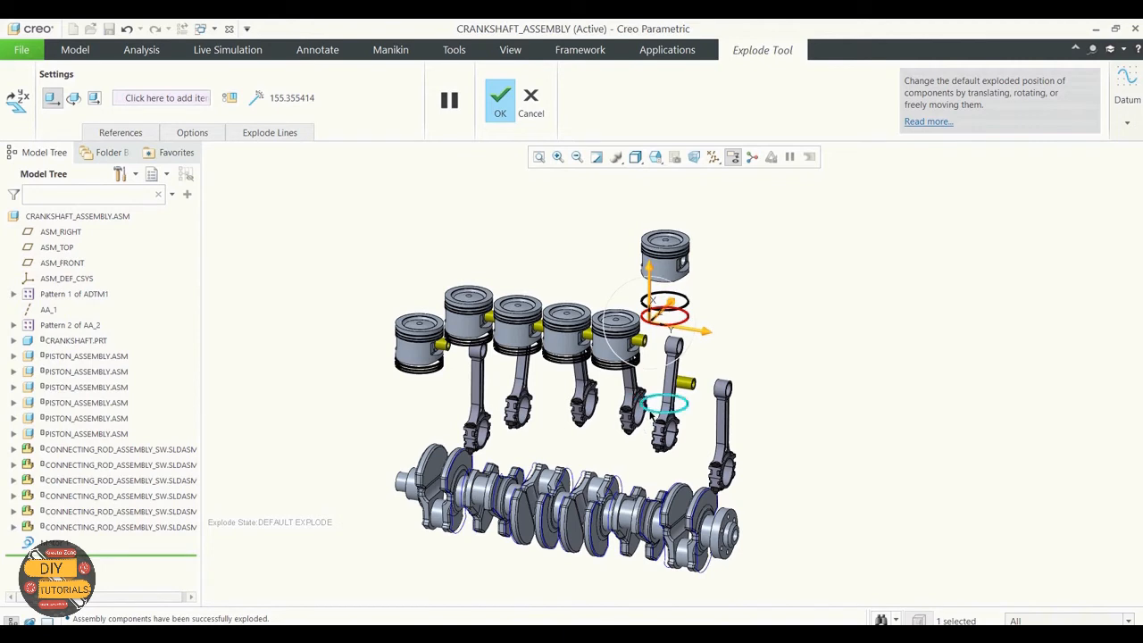
{"action": "left_click", "coordinate": [666, 403]}
{"action": "left_click_drag", "start_coordinate": [649, 380], "coordinate": [679, 308]}
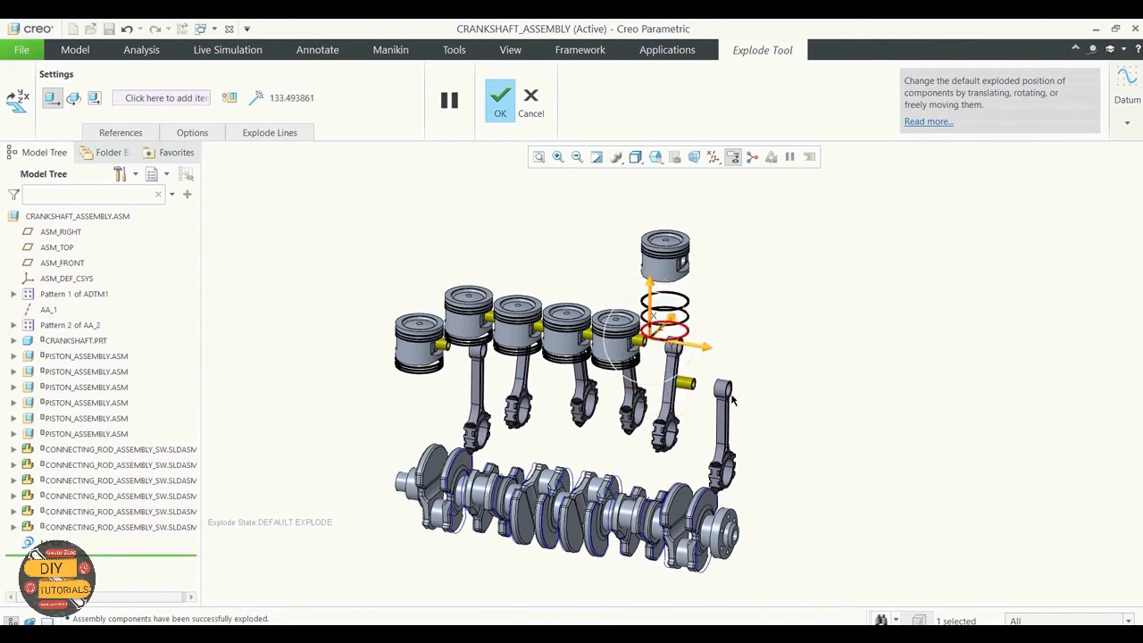
Move the yellow pin up and outward beside the raised piston and accept the exploded positions
{"action": "left_click", "coordinate": [690, 383]}
{"action": "left_click_drag", "start_coordinate": [705, 377], "coordinate": [770, 276]}
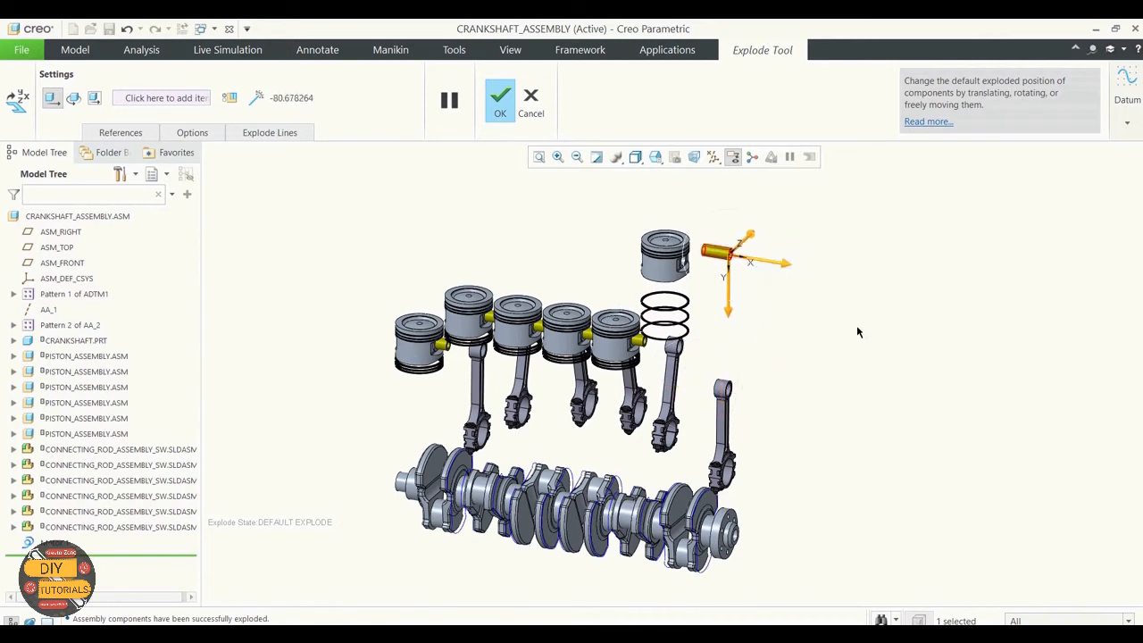
{"action": "left_click", "coordinate": [505, 102]}
Create a new simplified representation of the assembly named ISO
{"action": "left_click", "coordinate": [676, 157]}
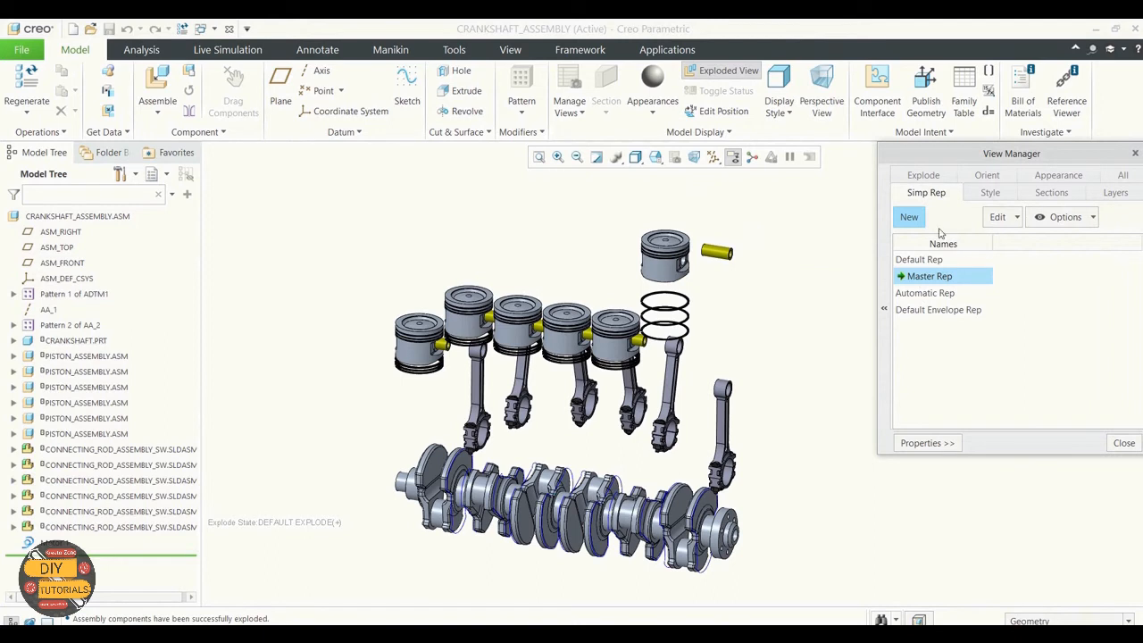
{"action": "left_click", "coordinate": [909, 217]}
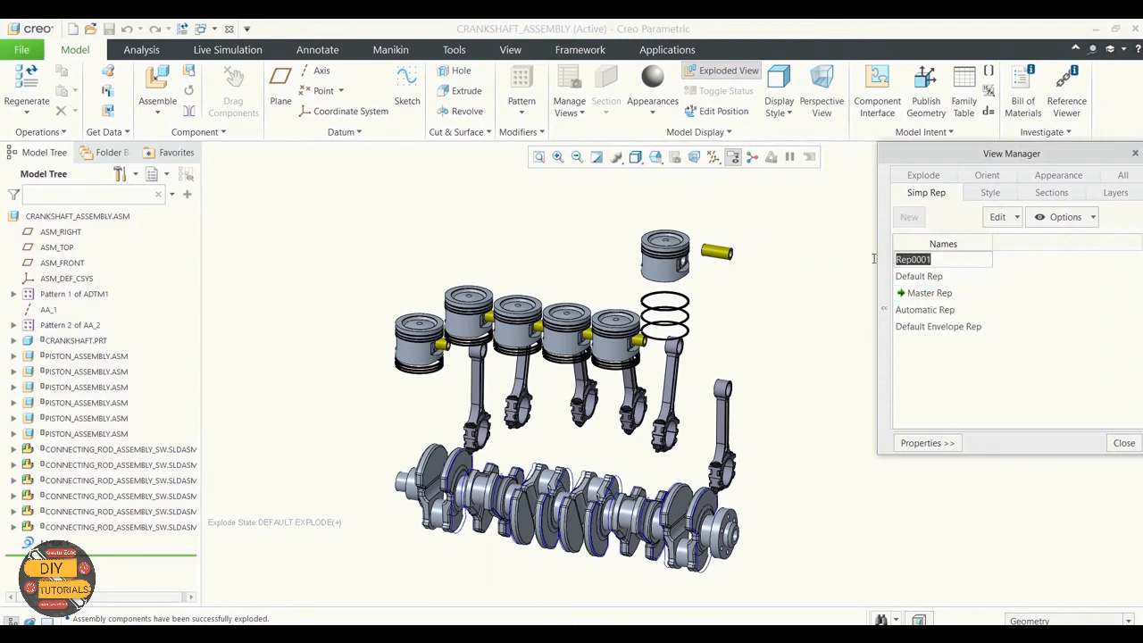
{"action": "key", "text": "BackSpace"}
{"action": "key", "text": "Return"}
{"action": "key", "text": "Return"}
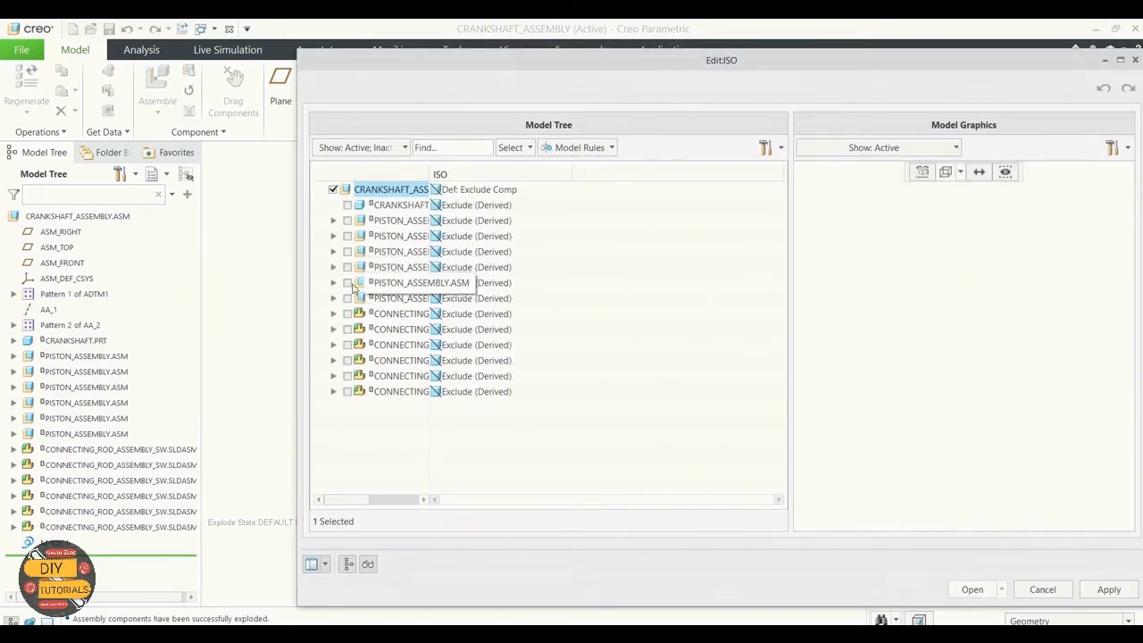
Include the crankshaft plus the first and last piston and connecting rod assemblies in ISO as Master Rep, and open that representation
{"action": "left_click", "coordinate": [347, 206]}
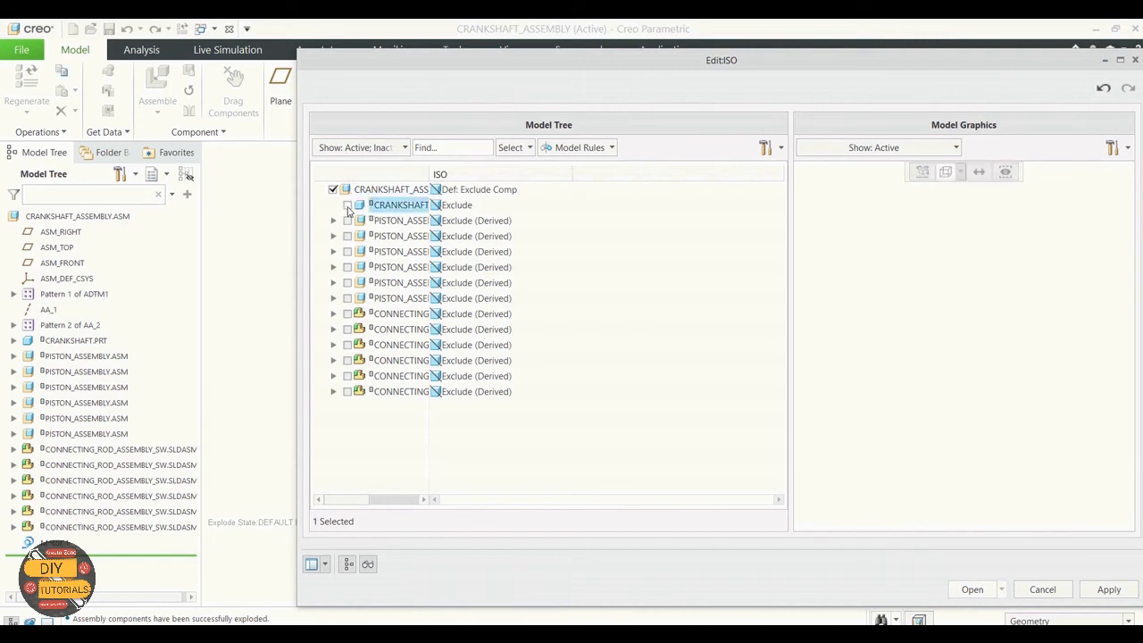
{"action": "left_click", "coordinate": [347, 221]}
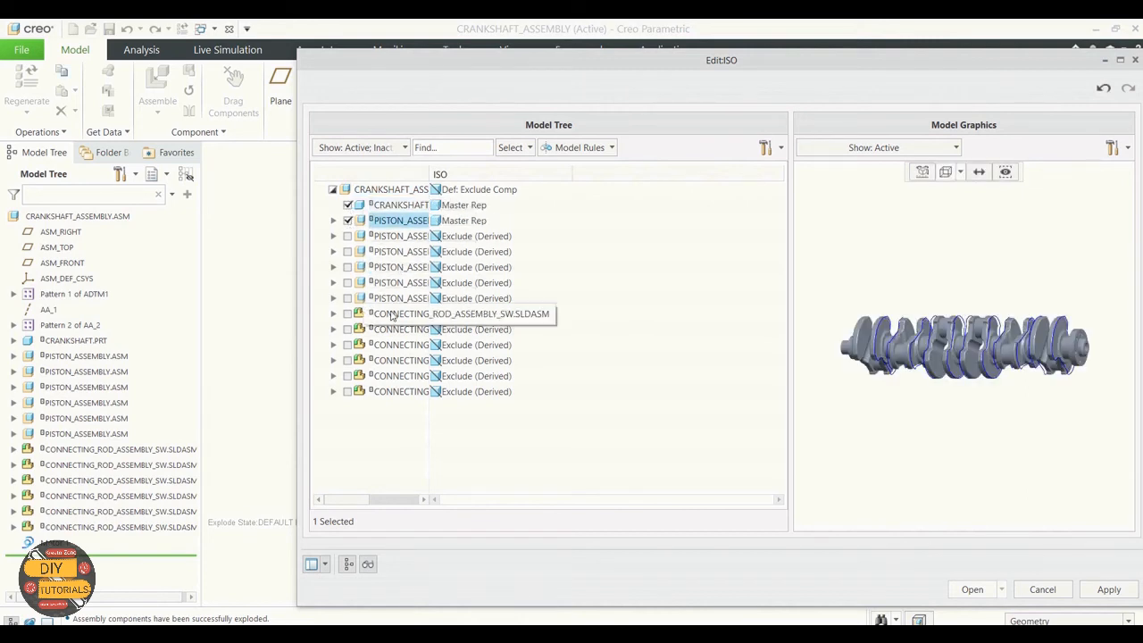
{"action": "left_click", "coordinate": [349, 315]}
{"action": "left_click", "coordinate": [348, 315]}
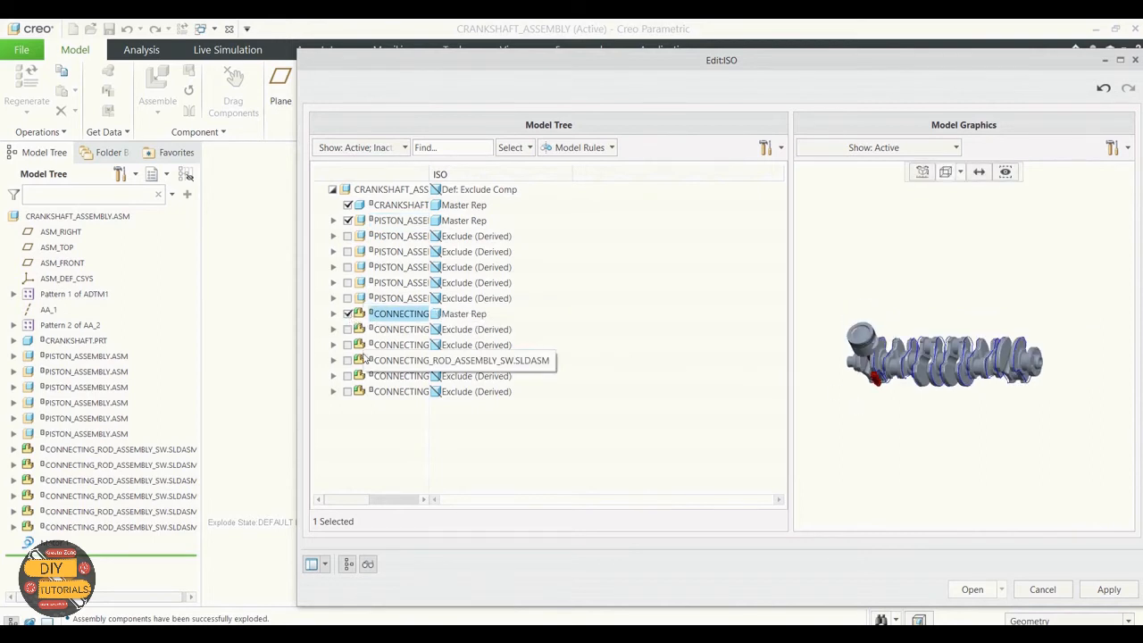
{"action": "left_click", "coordinate": [348, 392]}
{"action": "left_click", "coordinate": [348, 392]}
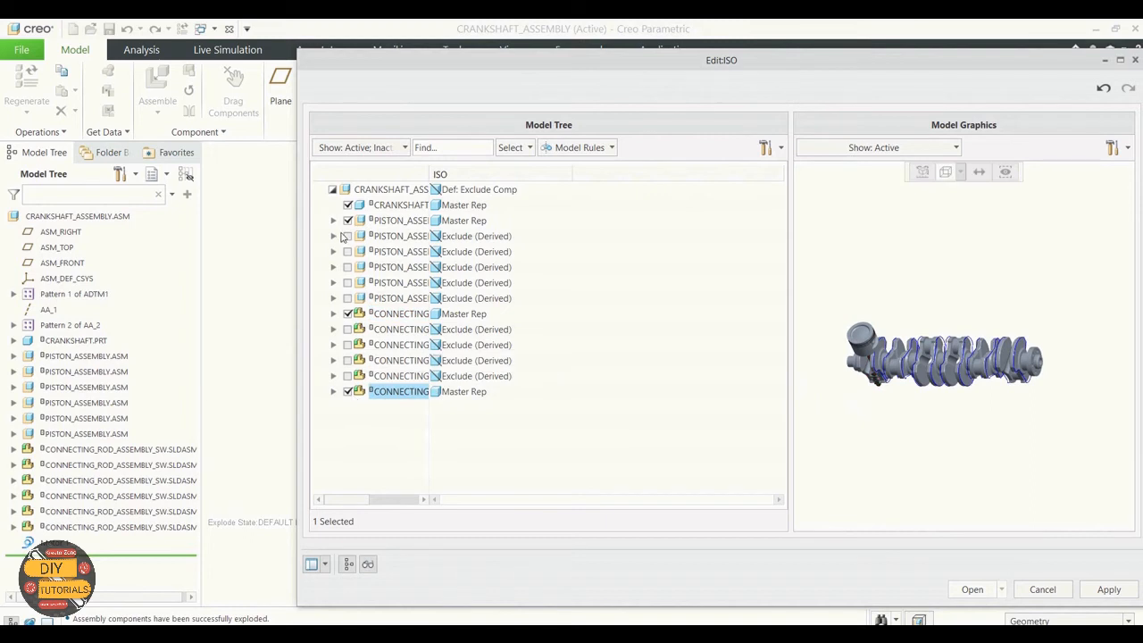
{"action": "left_click", "coordinate": [348, 298]}
{"action": "left_click", "coordinate": [348, 298]}
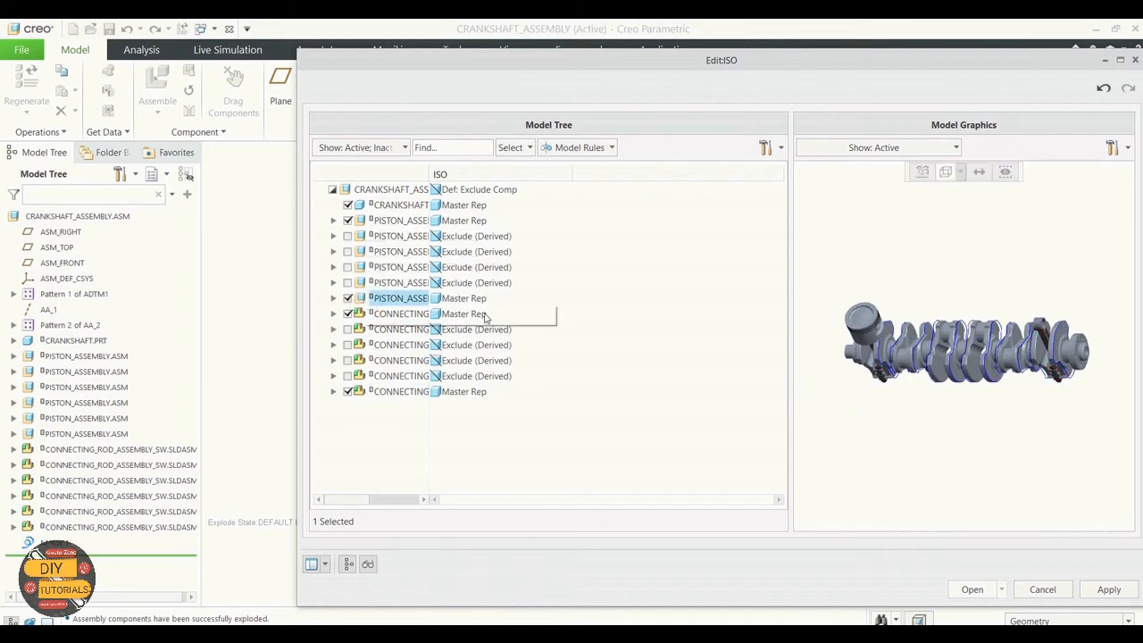
{"action": "left_click", "coordinate": [1111, 590]}
{"action": "left_click", "coordinate": [976, 589]}
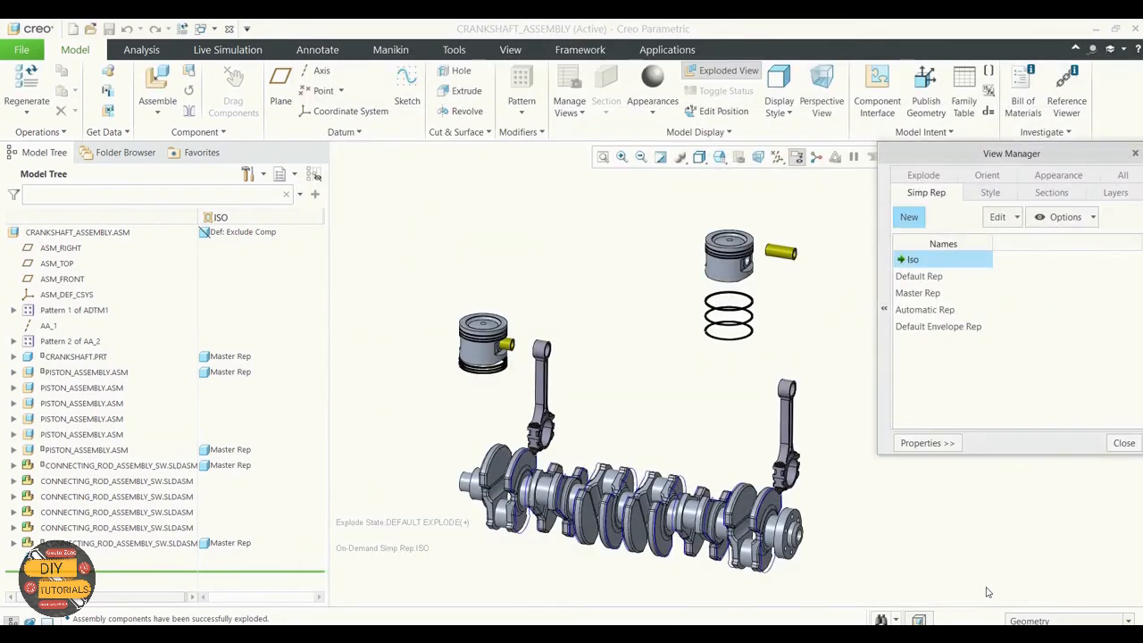
{"action": "left_click", "coordinate": [1122, 443]}
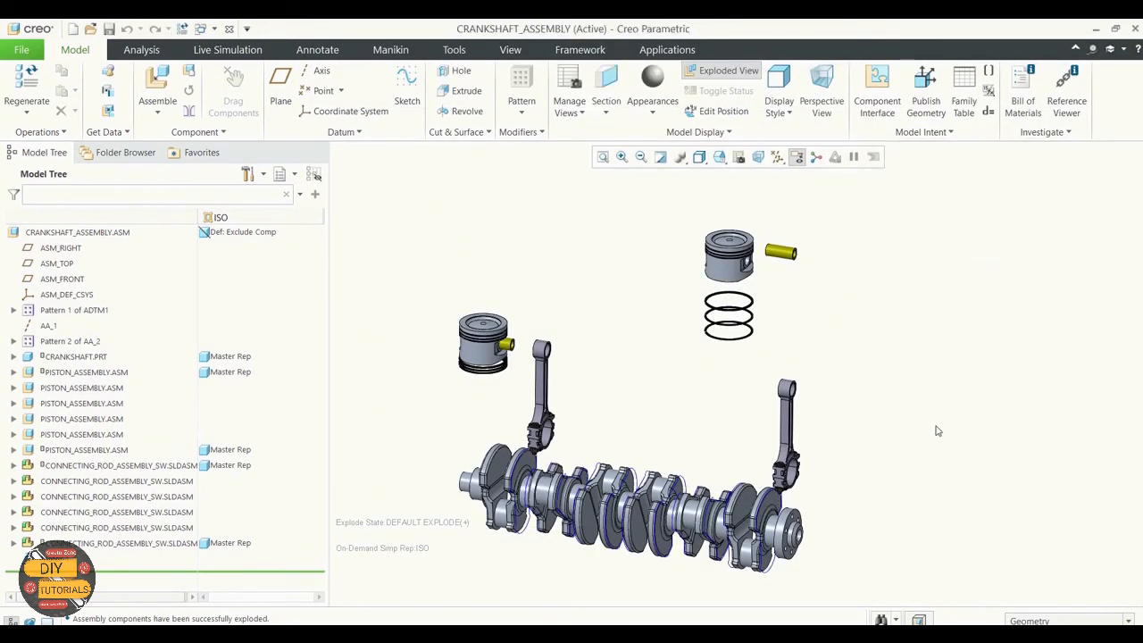
Edit the exploded position of the still unexploded piston, raising it about 96, and move its yellow pin up and outward beside it
{"action": "scroll", "coordinate": [640, 458], "scroll_direction": "down", "scroll_amount": 2}
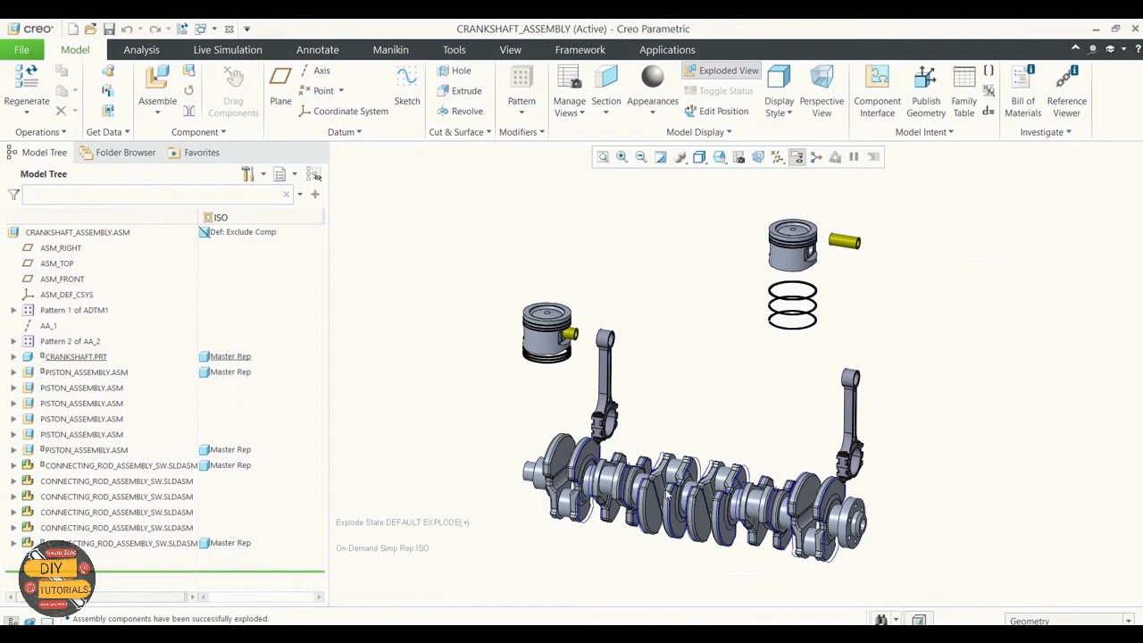
{"action": "left_click", "coordinate": [719, 112]}
{"action": "left_click", "coordinate": [612, 371]}
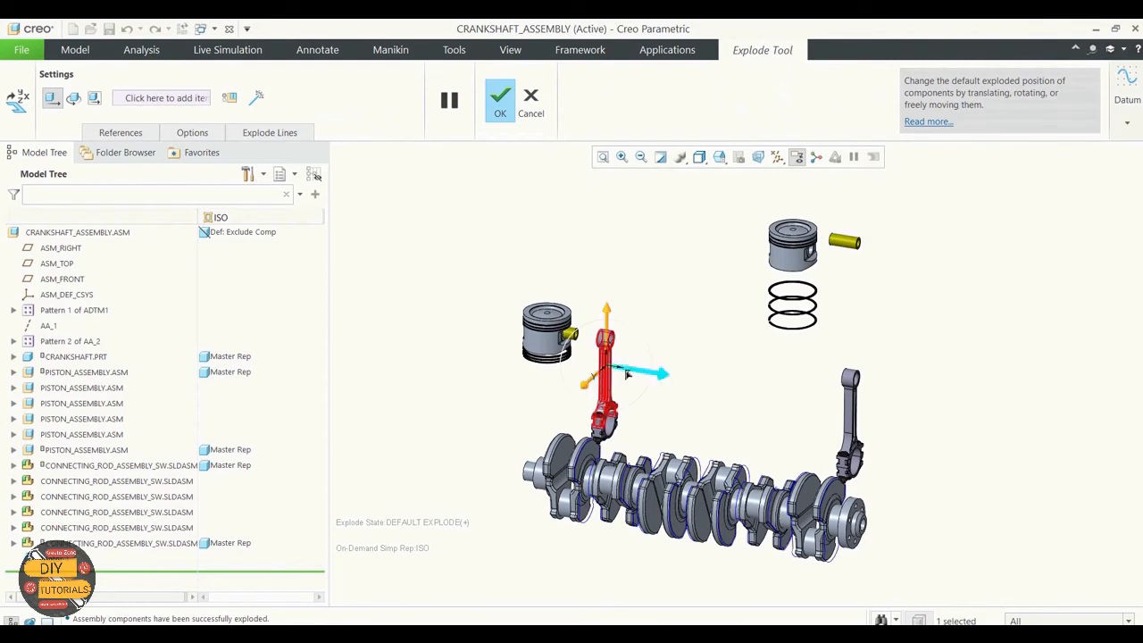
{"action": "left_click", "coordinate": [630, 374]}
{"action": "left_click", "coordinate": [542, 336]}
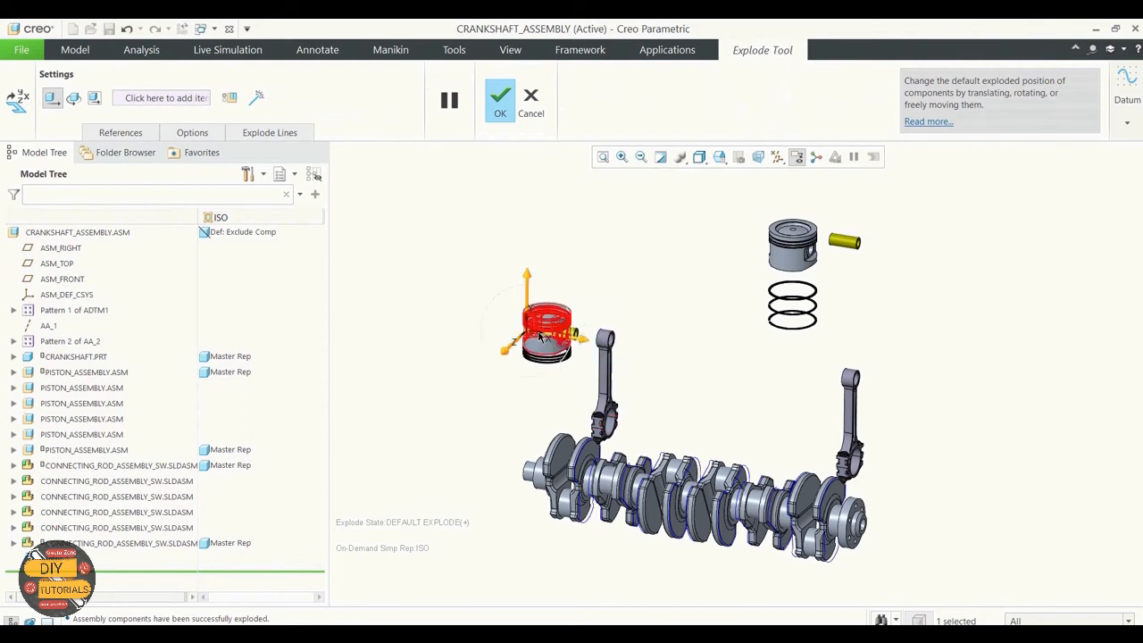
{"action": "left_click_drag", "start_coordinate": [538, 272], "coordinate": [539, 219]}
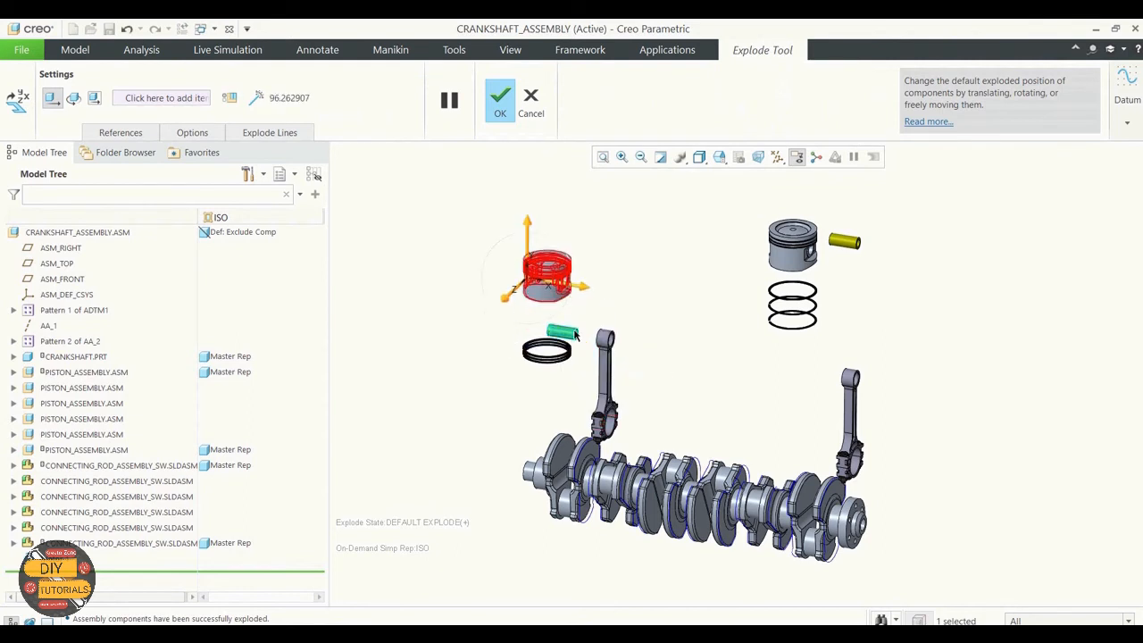
{"action": "left_click", "coordinate": [569, 332]}
{"action": "left_click_drag", "start_coordinate": [586, 325], "coordinate": [625, 287]}
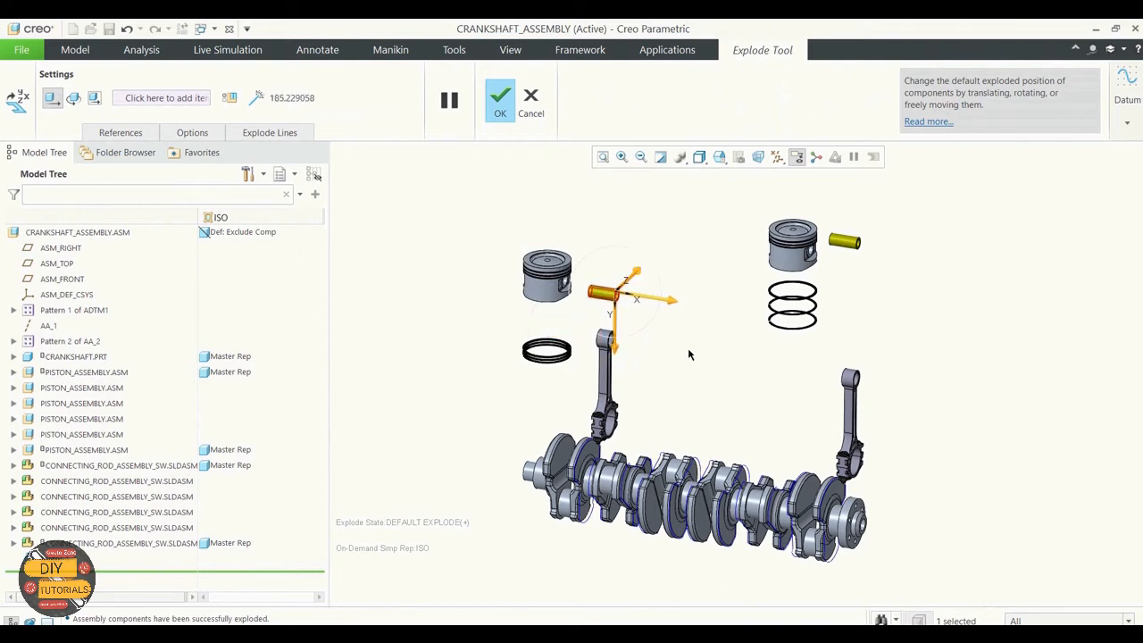
{"action": "left_click", "coordinate": [500, 100]}
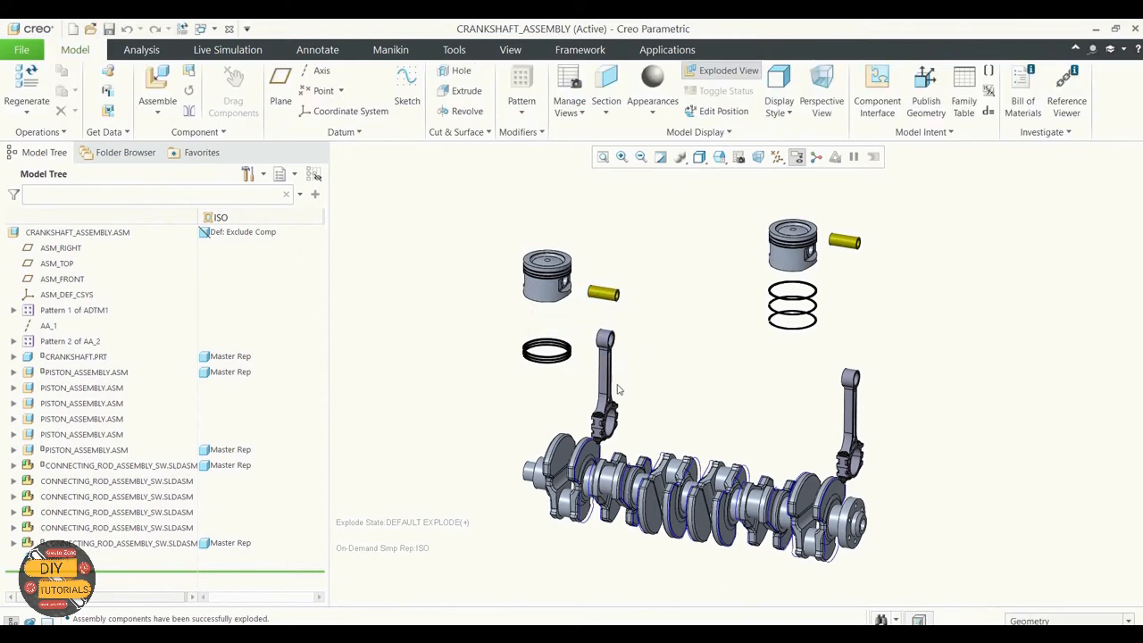
Save the current orientation of the exploded assembly as ISO_VIEW, using the Dynamic orient type
{"action": "scroll", "coordinate": [682, 384], "scroll_direction": "down", "scroll_amount": 2}
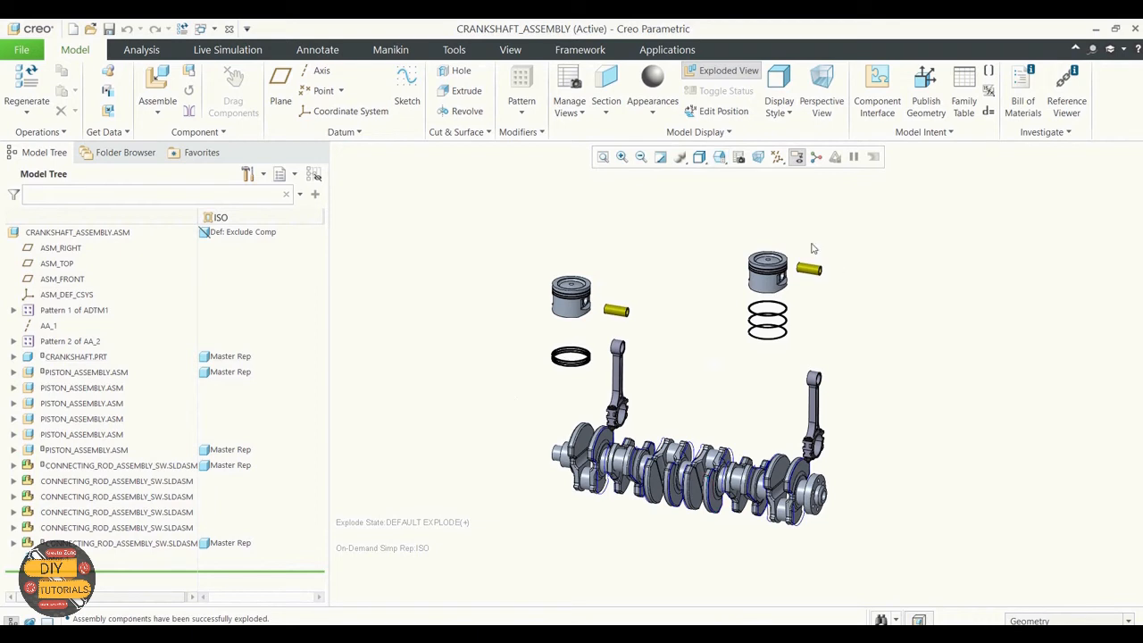
{"action": "left_click", "coordinate": [704, 166]}
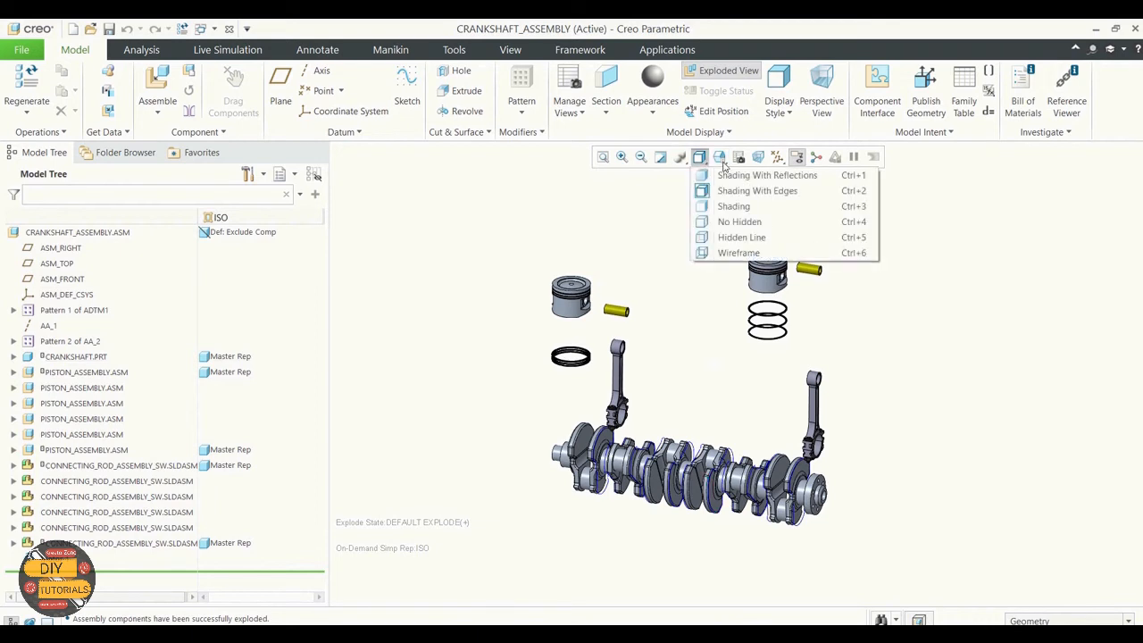
{"action": "left_click", "coordinate": [725, 167]}
{"action": "left_click", "coordinate": [721, 159]}
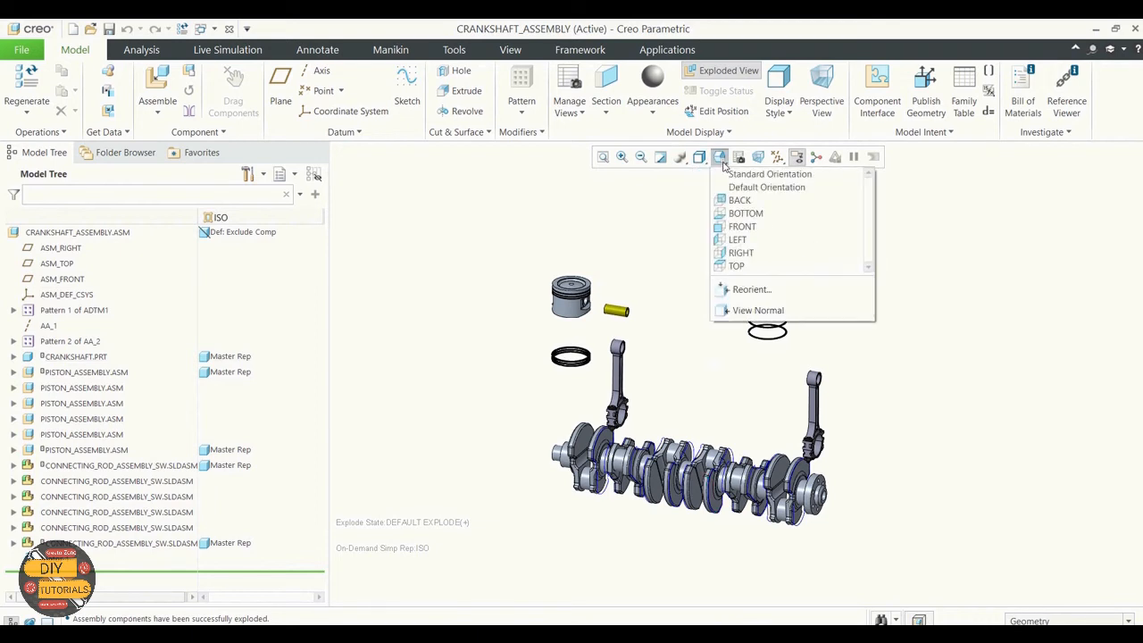
{"action": "left_click", "coordinate": [751, 289]}
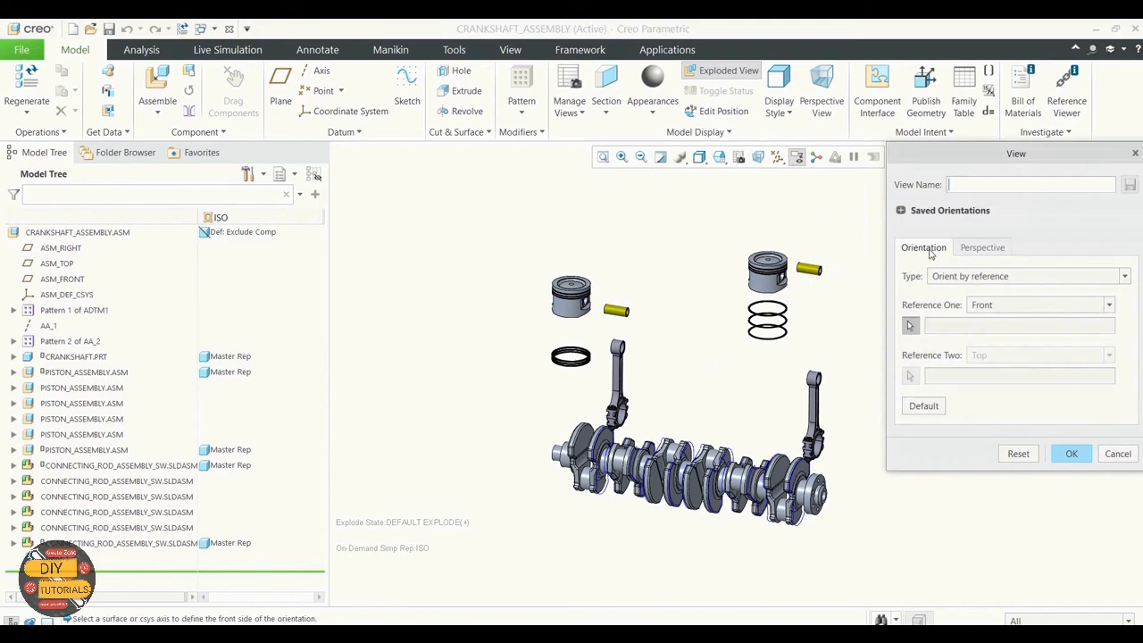
{"action": "left_click", "coordinate": [967, 278]}
{"action": "left_click", "coordinate": [970, 288]}
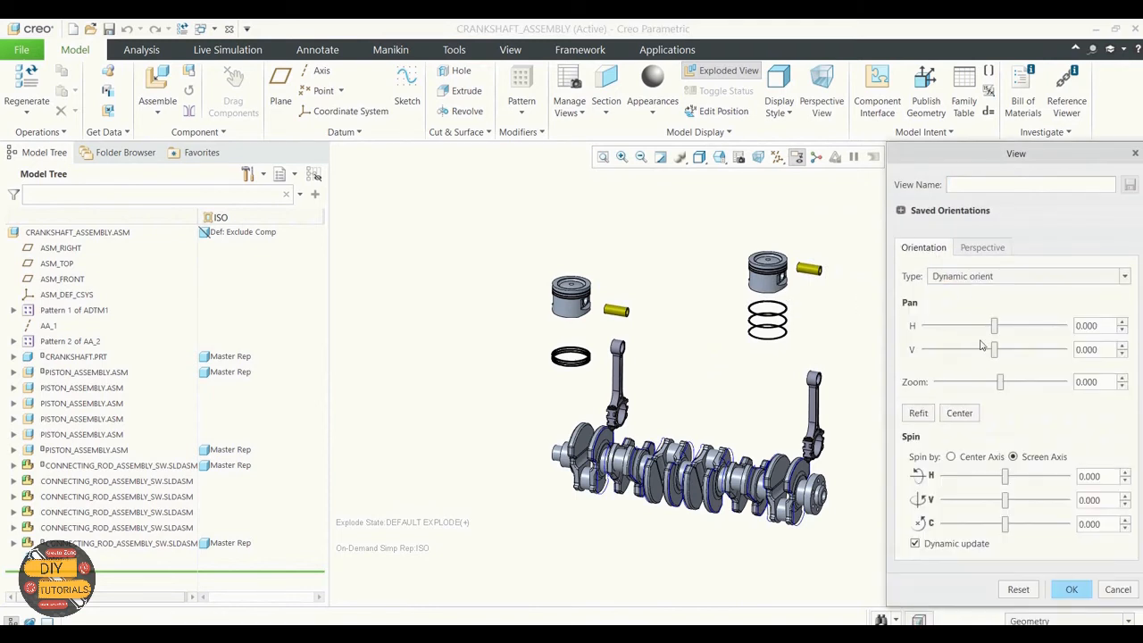
{"action": "left_click_drag", "start_coordinate": [987, 168], "coordinate": [877, 114]}
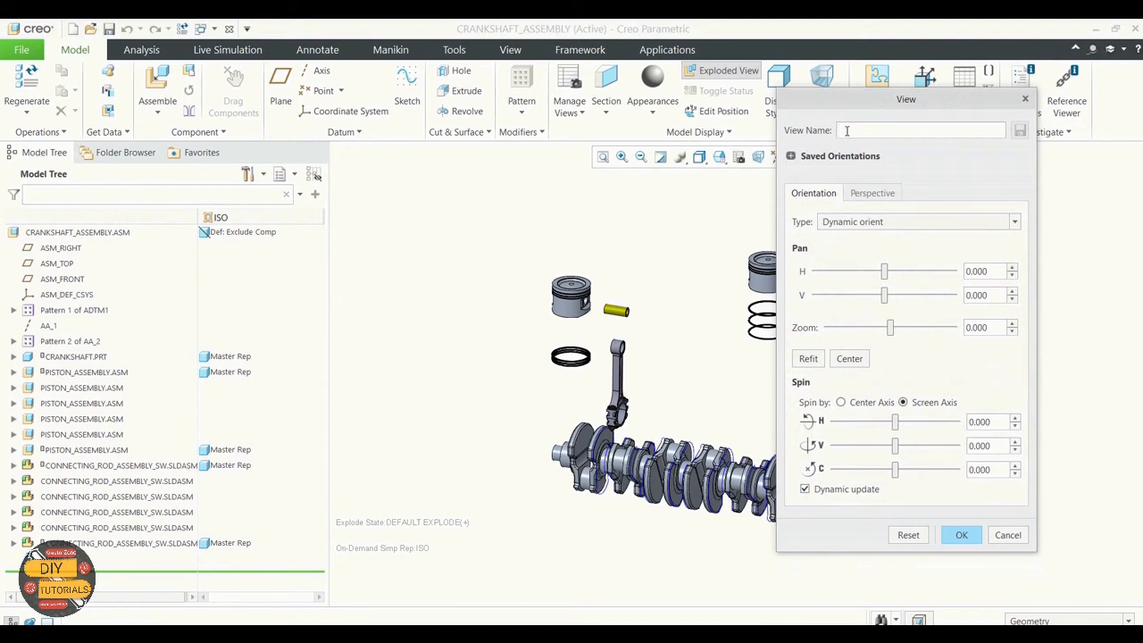
{"action": "type", "text": "ISO_VIEW"}
{"action": "left_click", "coordinate": [1020, 132]}
{"action": "left_click", "coordinate": [962, 535]}
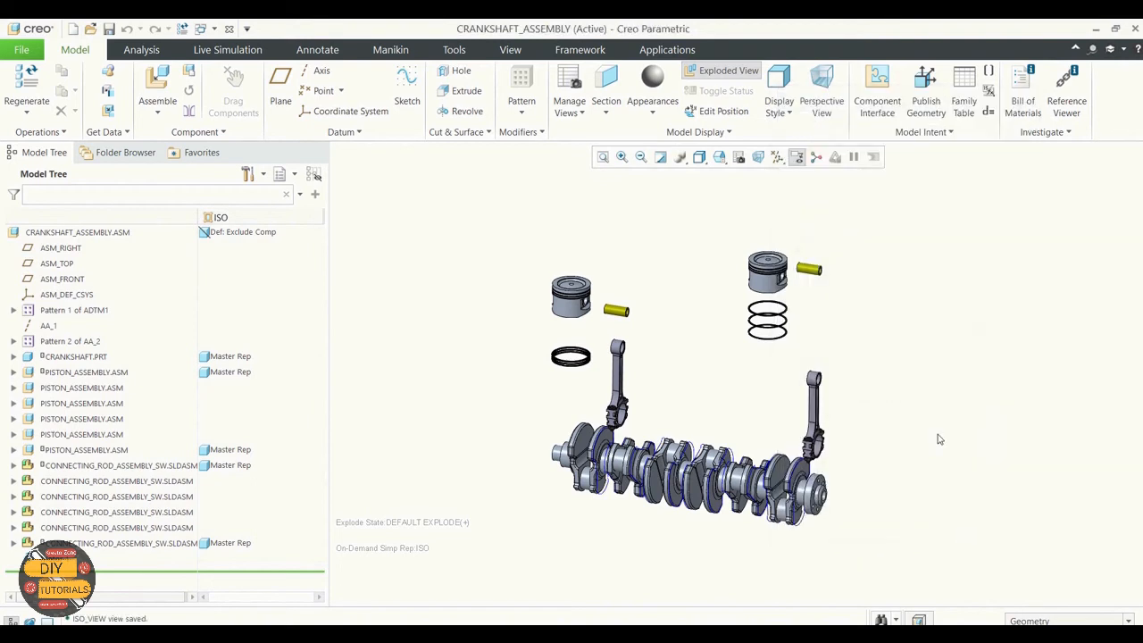
Check the saved orientation by switching the model to FRONT and back to ISO_VIEW
{"action": "left_click", "coordinate": [721, 161]}
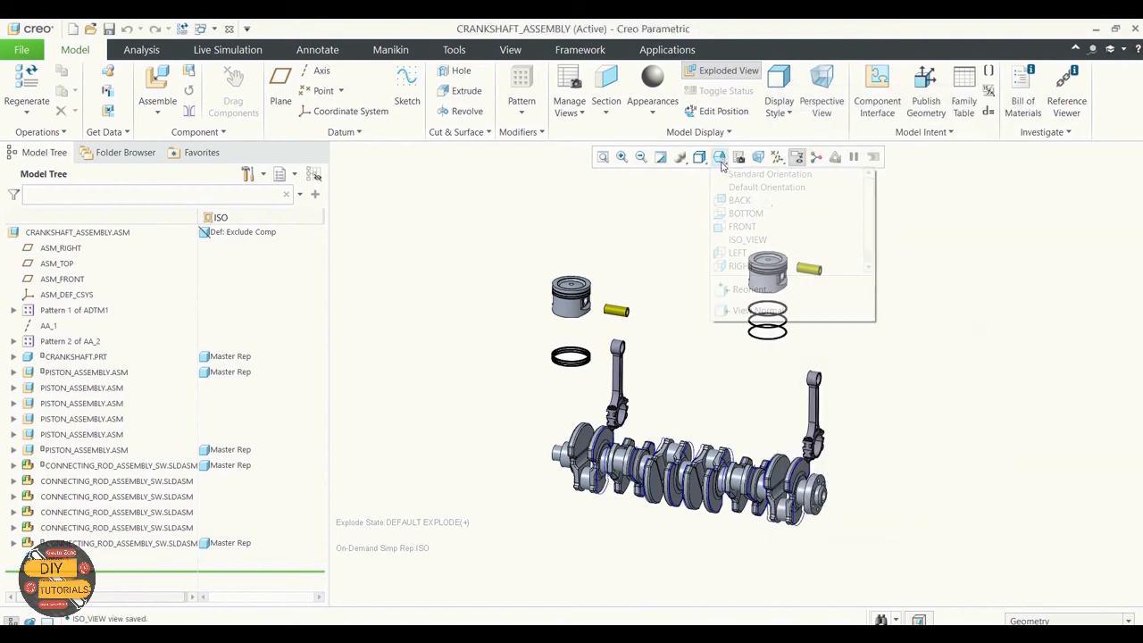
{"action": "left_click", "coordinate": [757, 249]}
{"action": "left_click", "coordinate": [719, 157]}
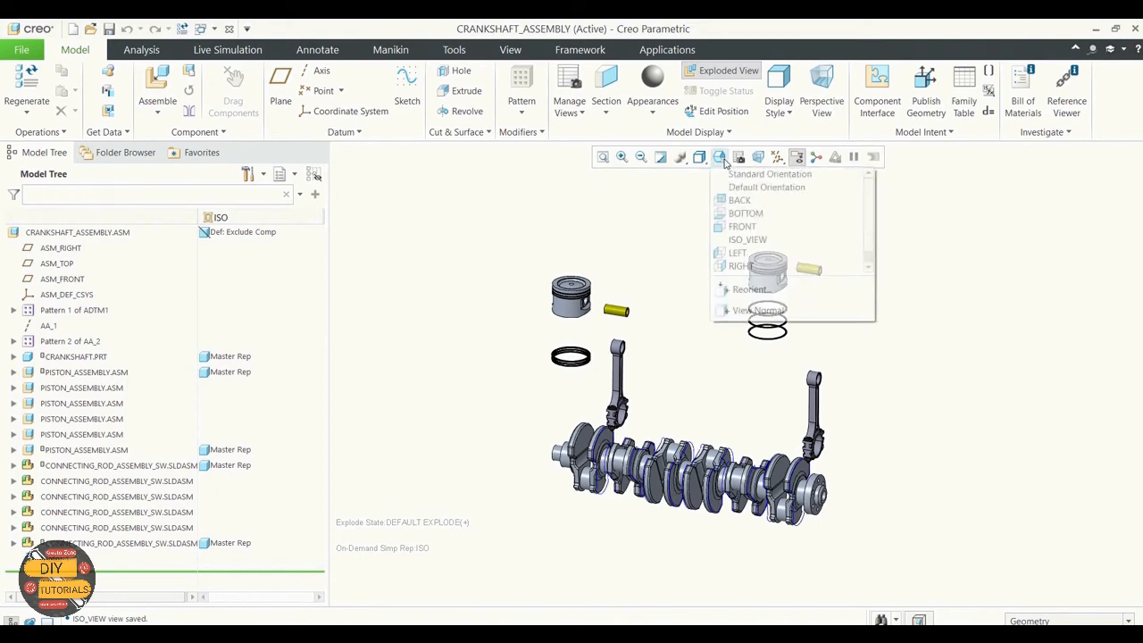
{"action": "left_click", "coordinate": [744, 228]}
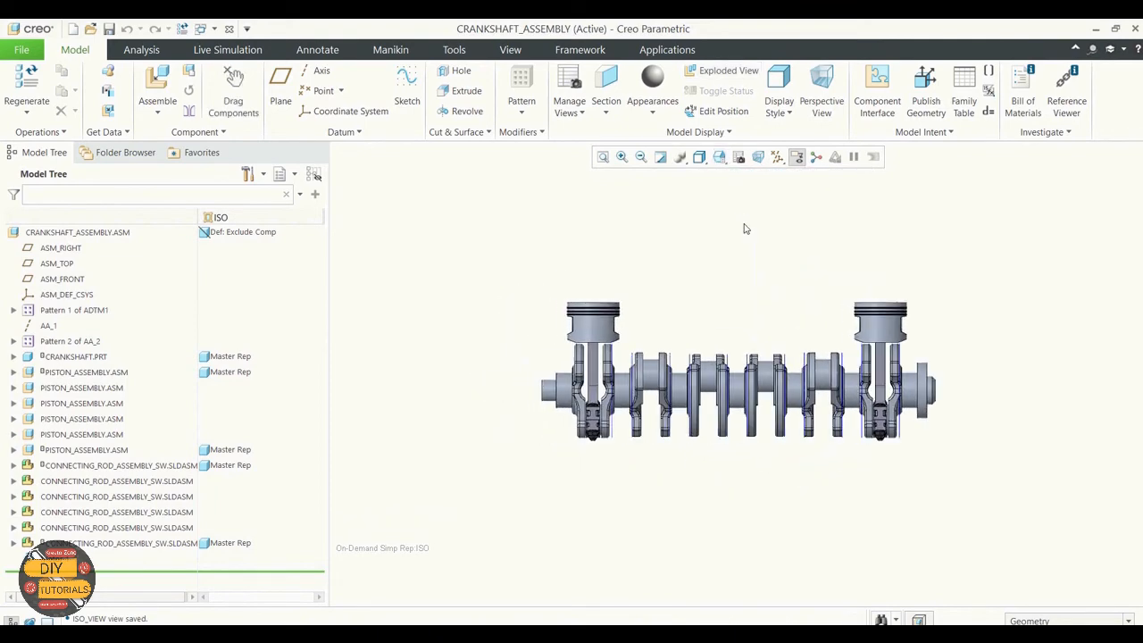
{"action": "left_click", "coordinate": [720, 157]}
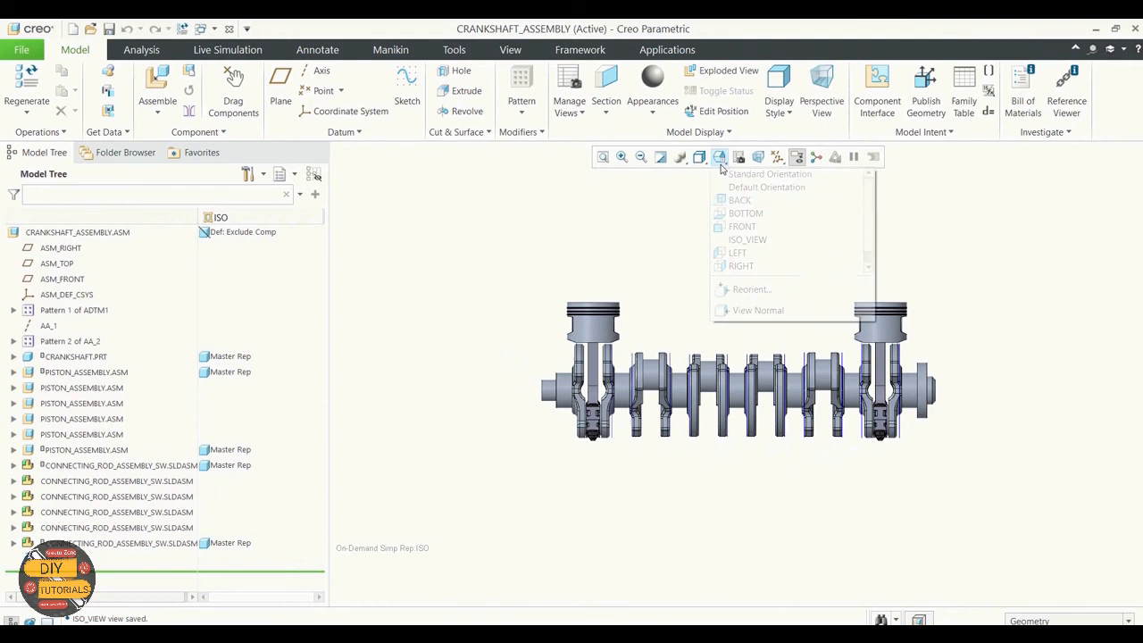
{"action": "left_click", "coordinate": [759, 249]}
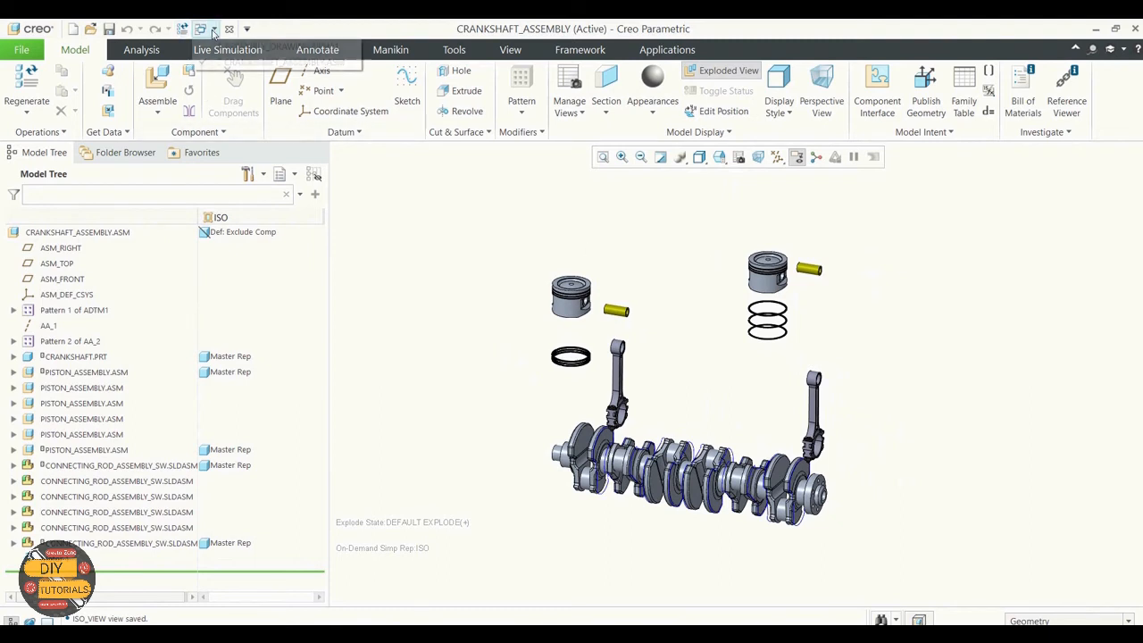
Switch to ASSEMBLY_DRAWING.DRW and set the general view's orientation to the saved ISO_VIEW
{"action": "left_click", "coordinate": [201, 28]}
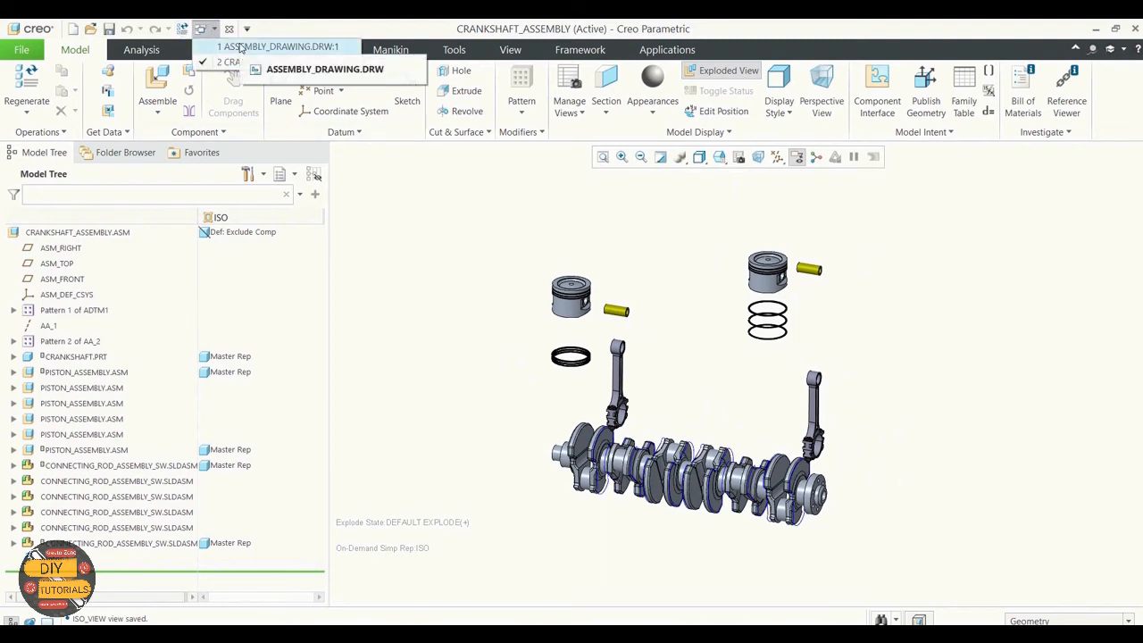
{"action": "left_click", "coordinate": [239, 46]}
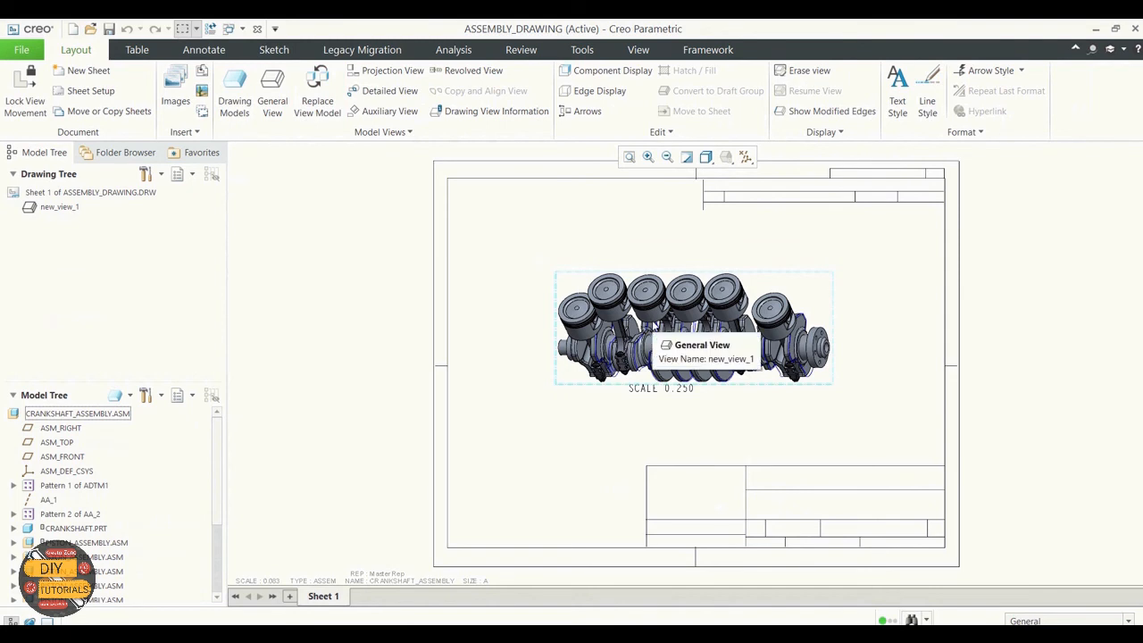
{"action": "double_click", "coordinate": [652, 320]}
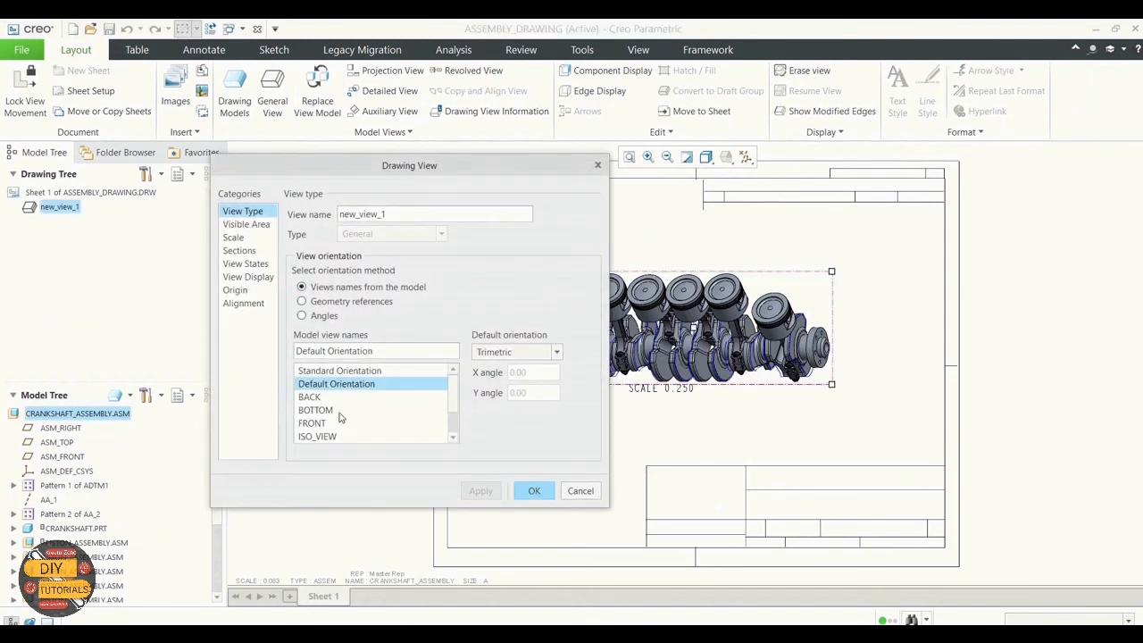
{"action": "left_click", "coordinate": [318, 437]}
{"action": "left_click", "coordinate": [485, 493]}
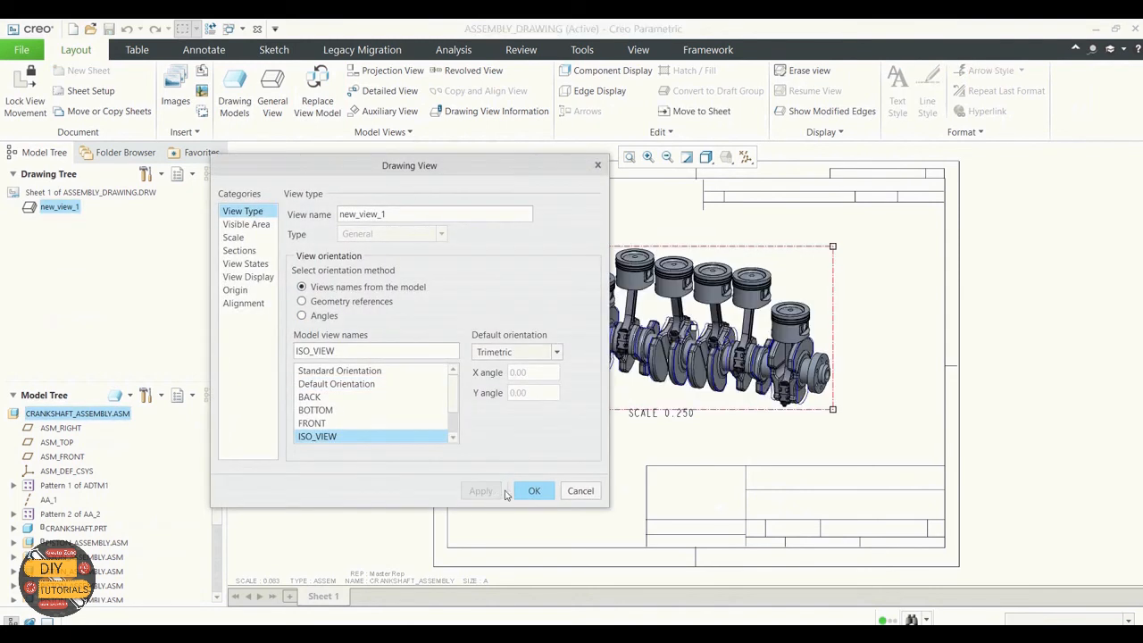
{"action": "left_click", "coordinate": [532, 492]}
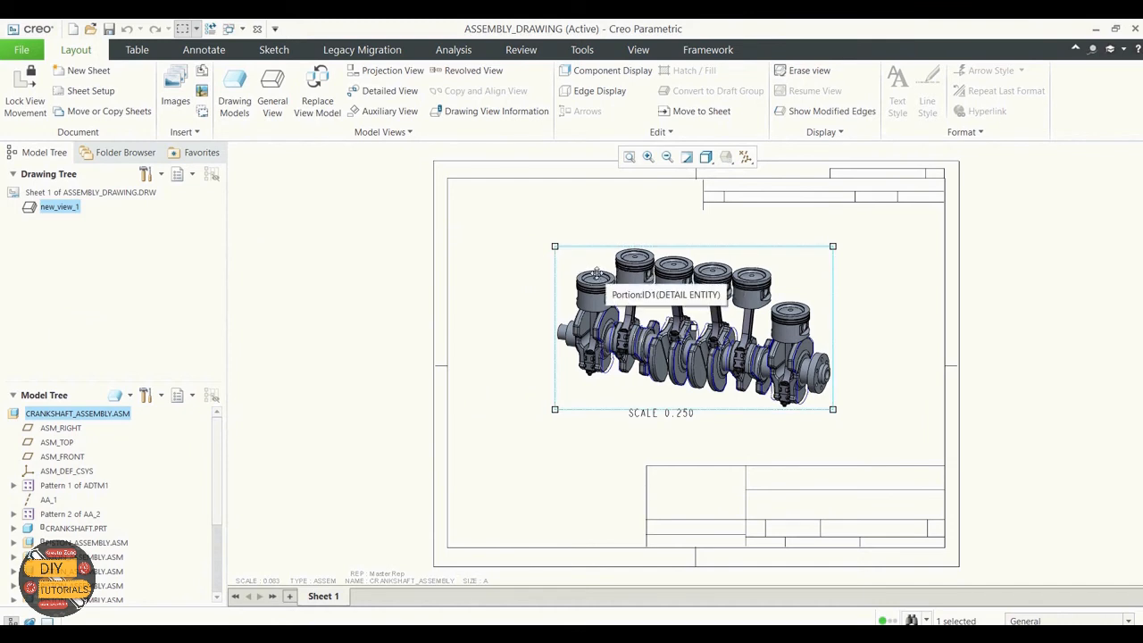
{"action": "left_click", "coordinate": [521, 293]}
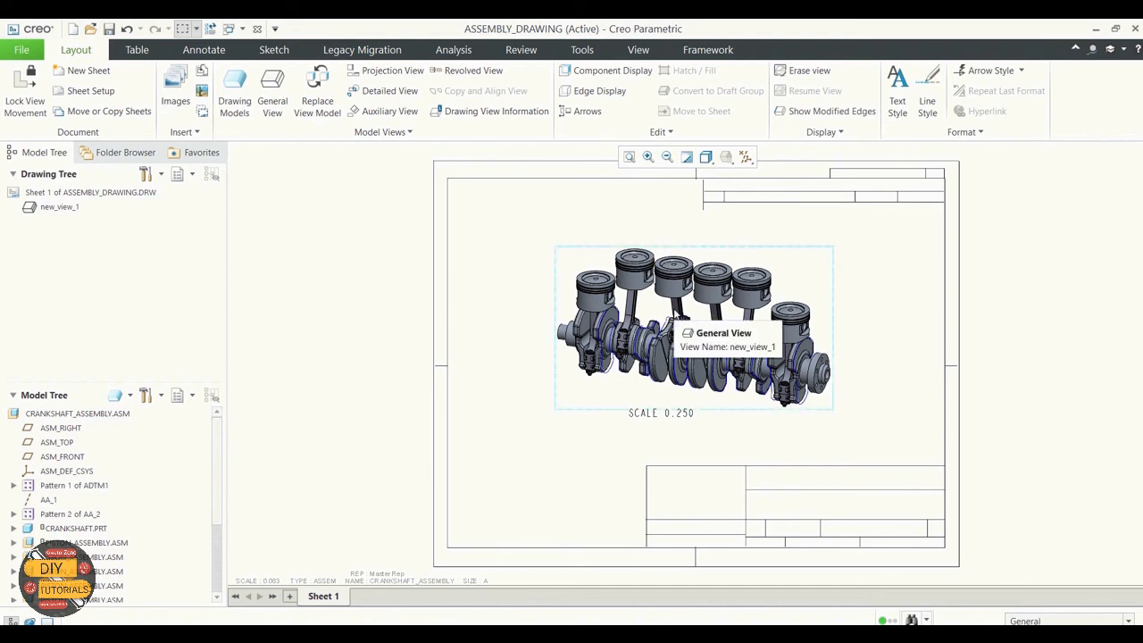
Set the general view's simplified representation to ISO in its view states
{"action": "double_click", "coordinate": [677, 314]}
{"action": "left_click", "coordinate": [239, 265]}
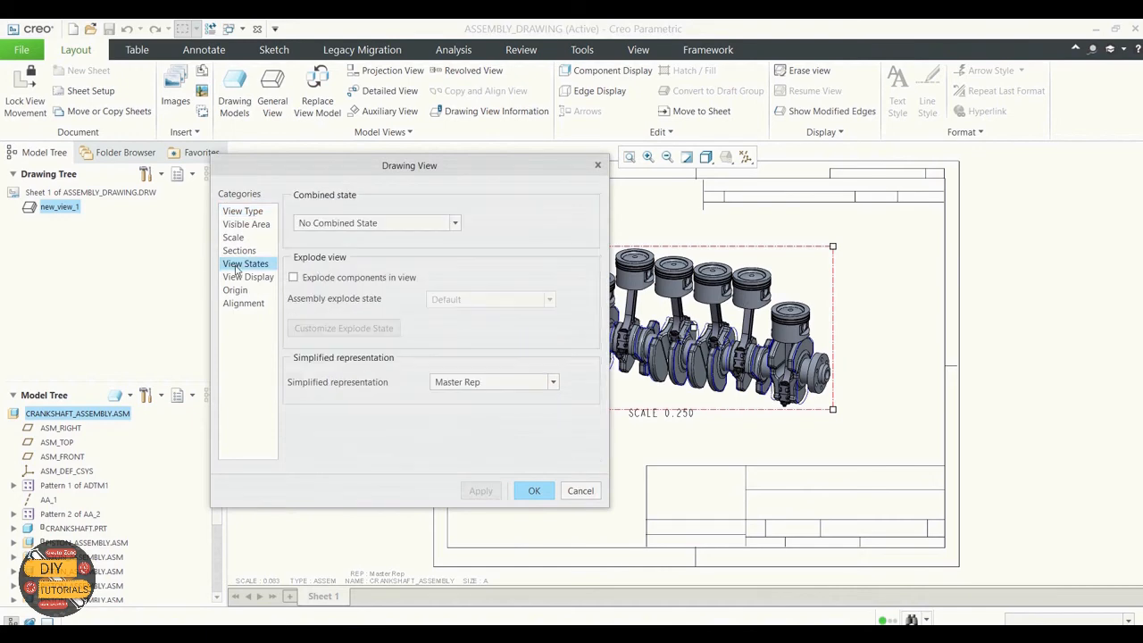
{"action": "left_click", "coordinate": [497, 383]}
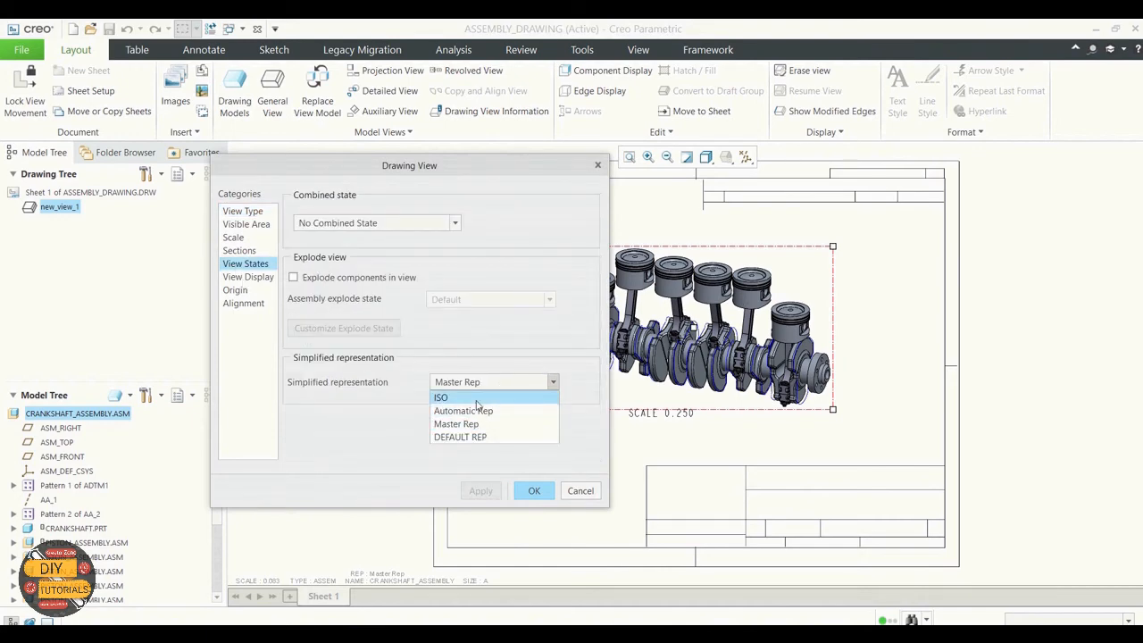
{"action": "left_click", "coordinate": [477, 396]}
{"action": "left_click", "coordinate": [474, 490]}
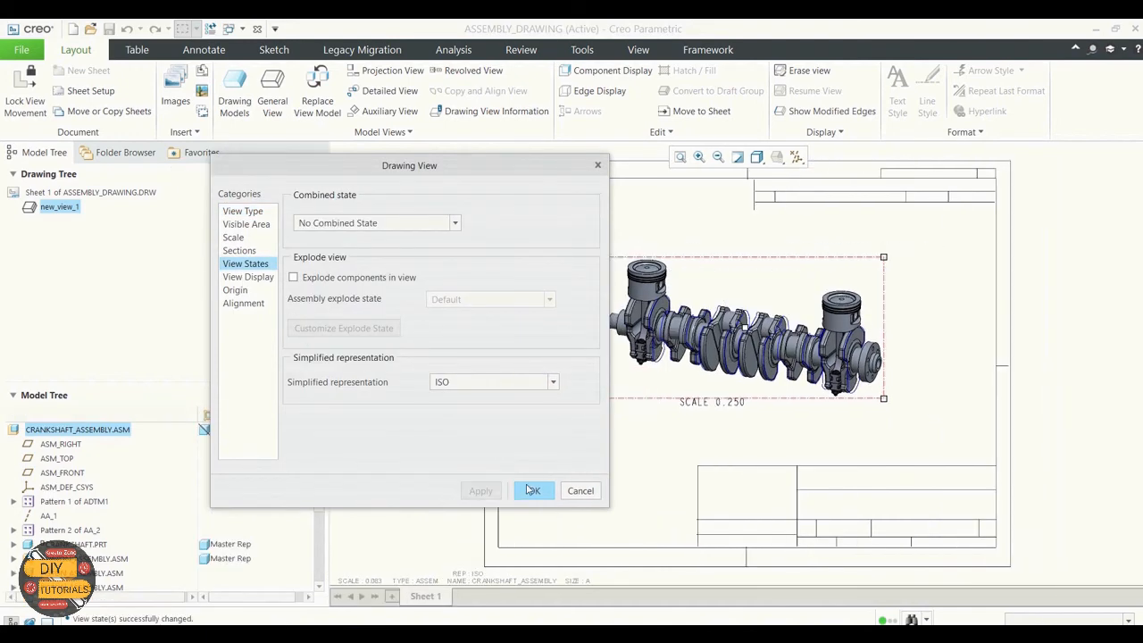
{"action": "left_click", "coordinate": [529, 490]}
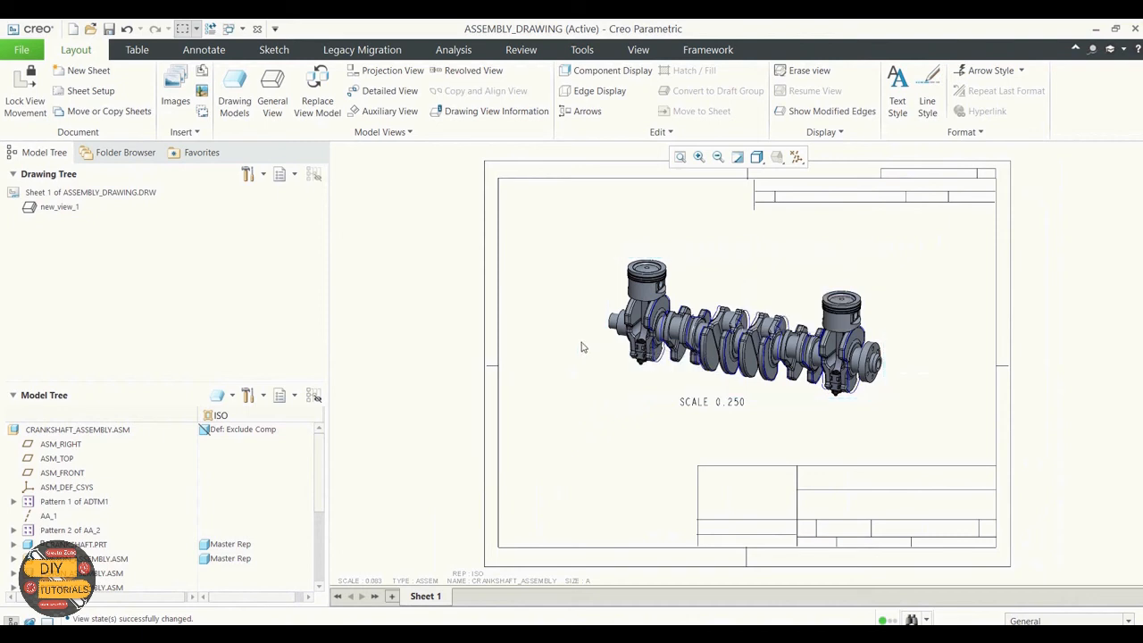
Explode the components in the general view using the Default assembly explode state
{"action": "double_click", "coordinate": [727, 285]}
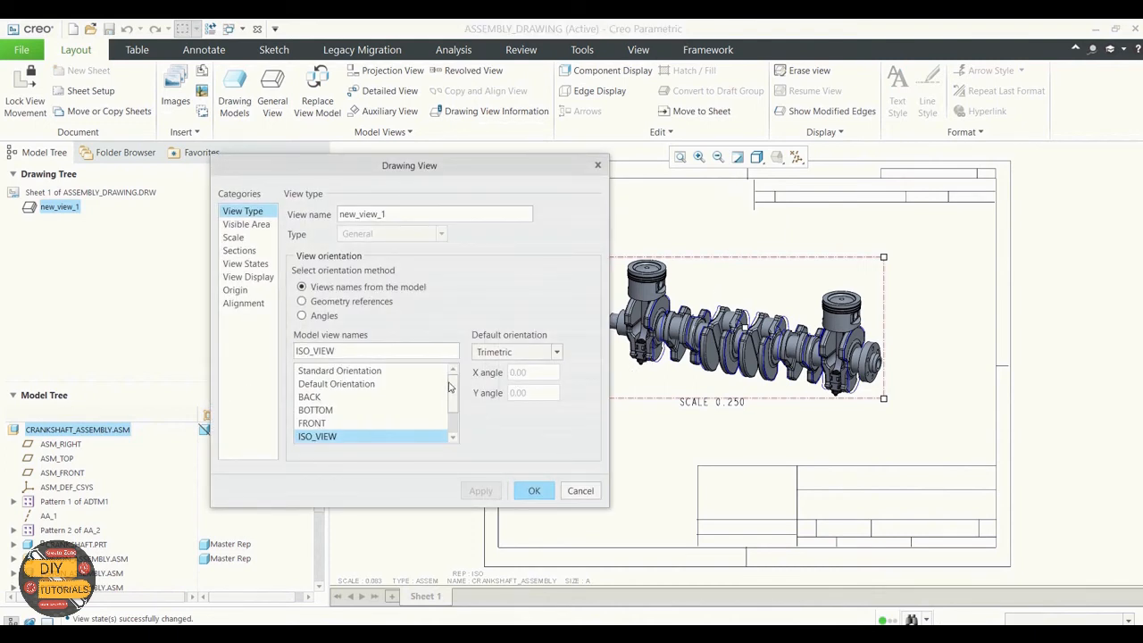
{"action": "left_click_drag", "start_coordinate": [451, 388], "coordinate": [452, 444]}
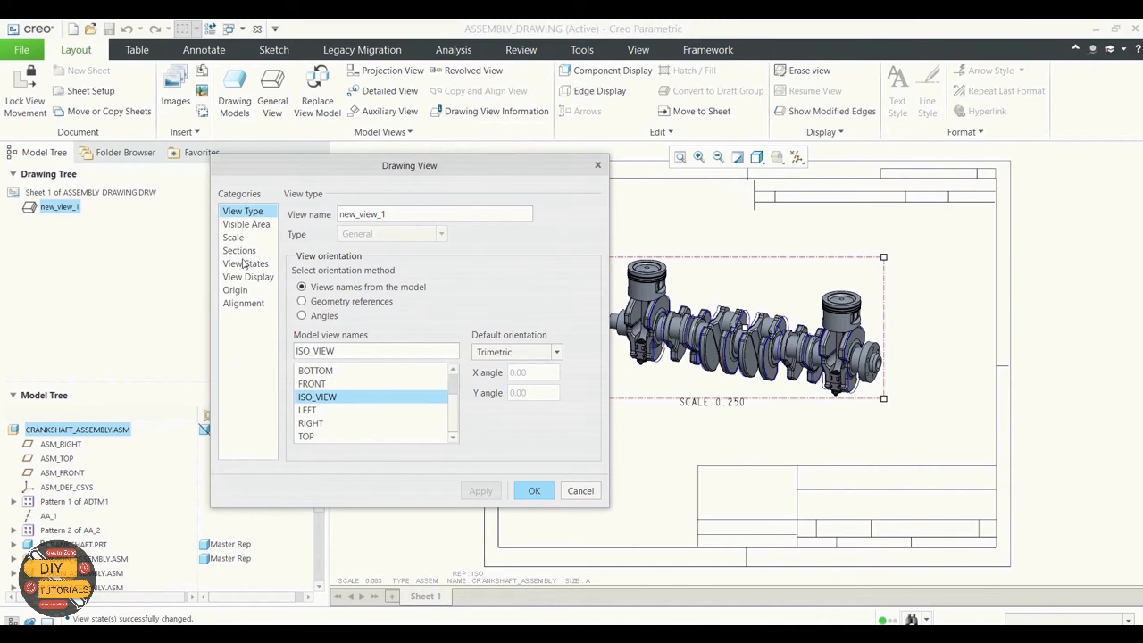
{"action": "left_click", "coordinate": [244, 264]}
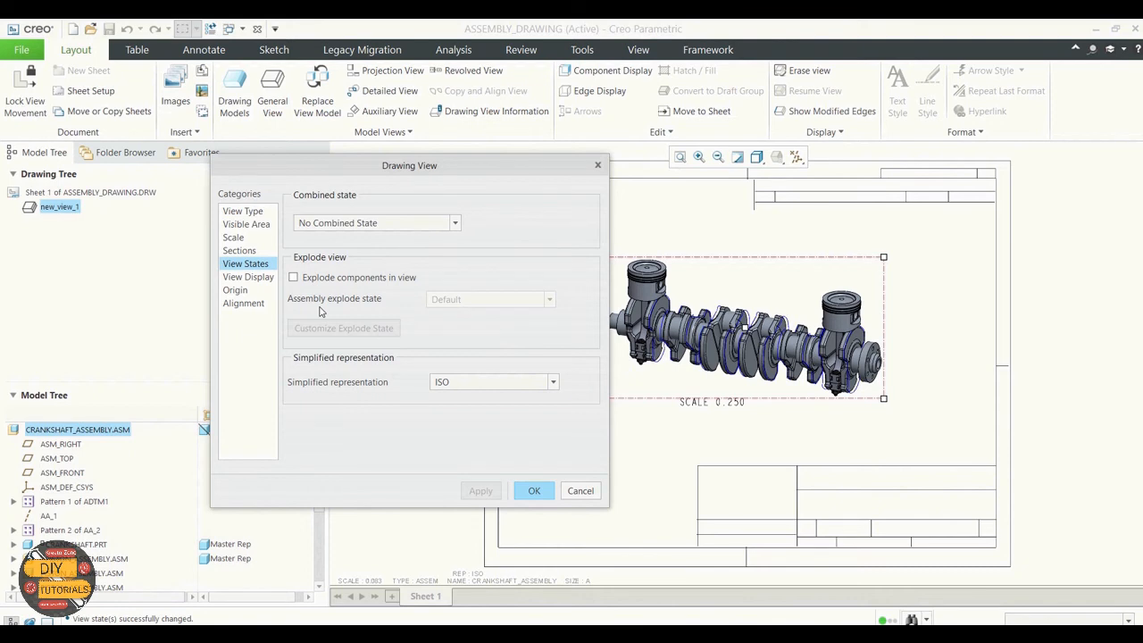
{"action": "left_click", "coordinate": [294, 277]}
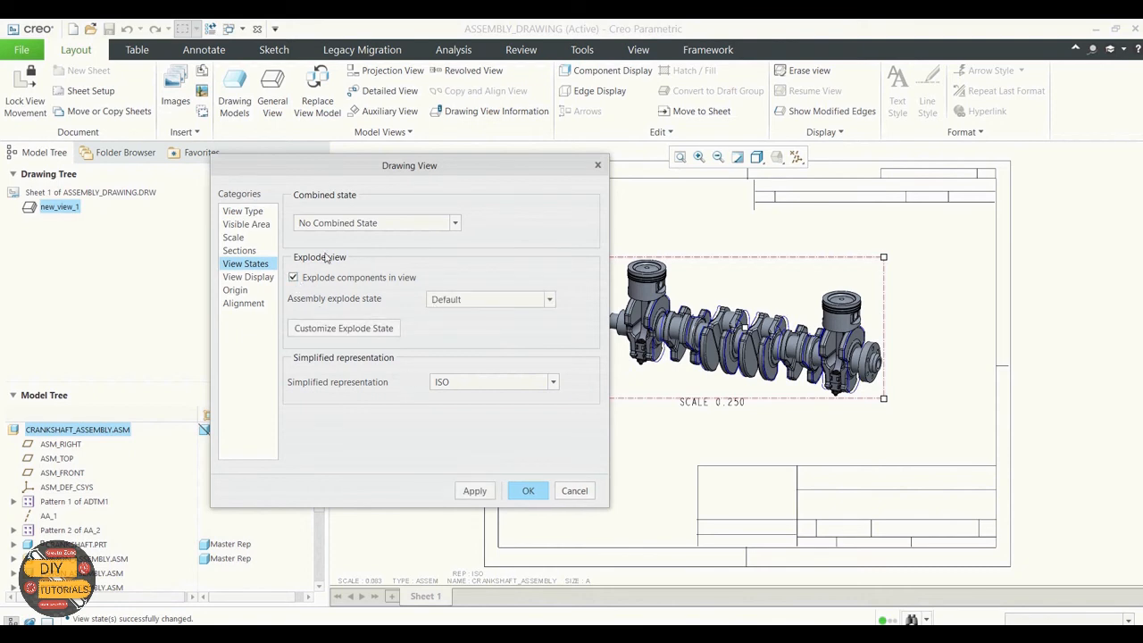
{"action": "left_click", "coordinate": [475, 492]}
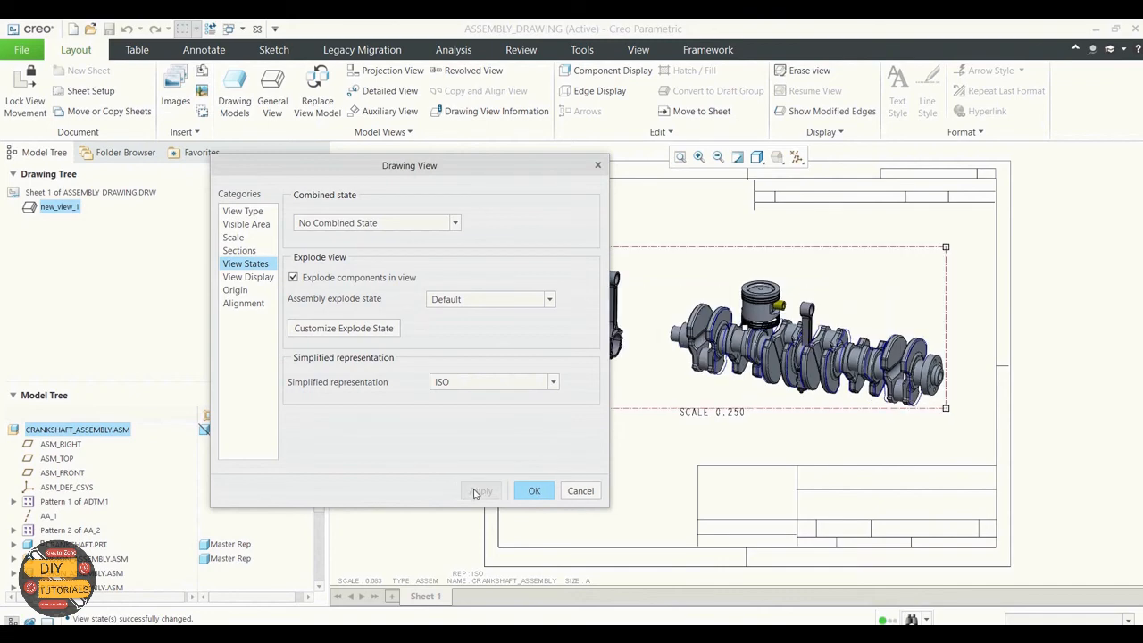
{"action": "left_click", "coordinate": [533, 491]}
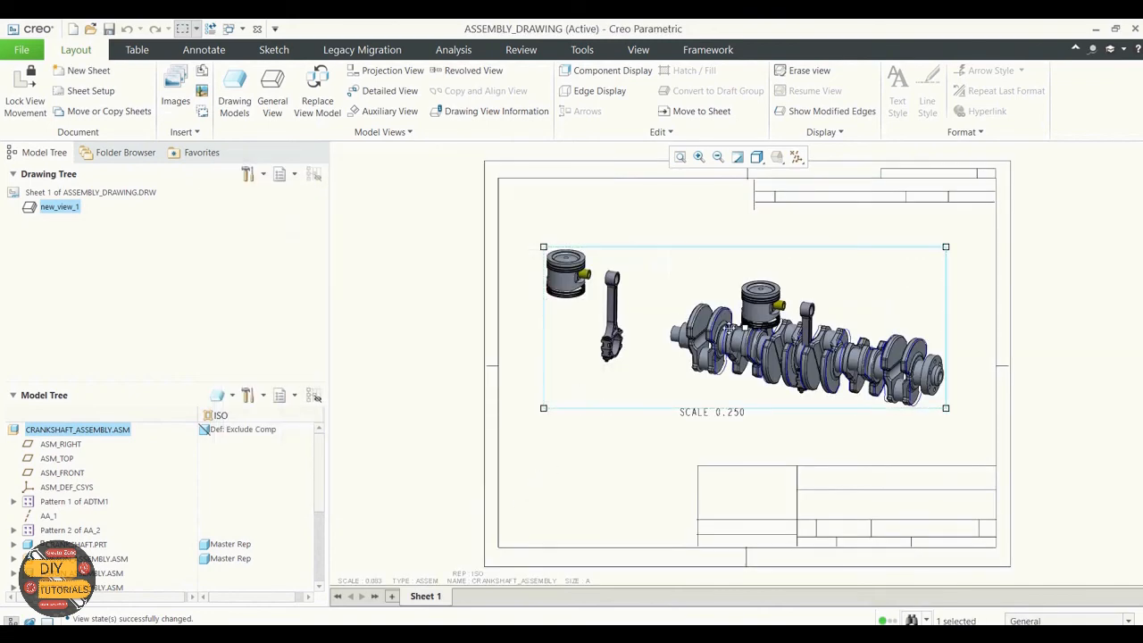
Turn off exploding of components in the general view, keeping the ISO simplified representation
{"action": "double_click", "coordinate": [734, 330]}
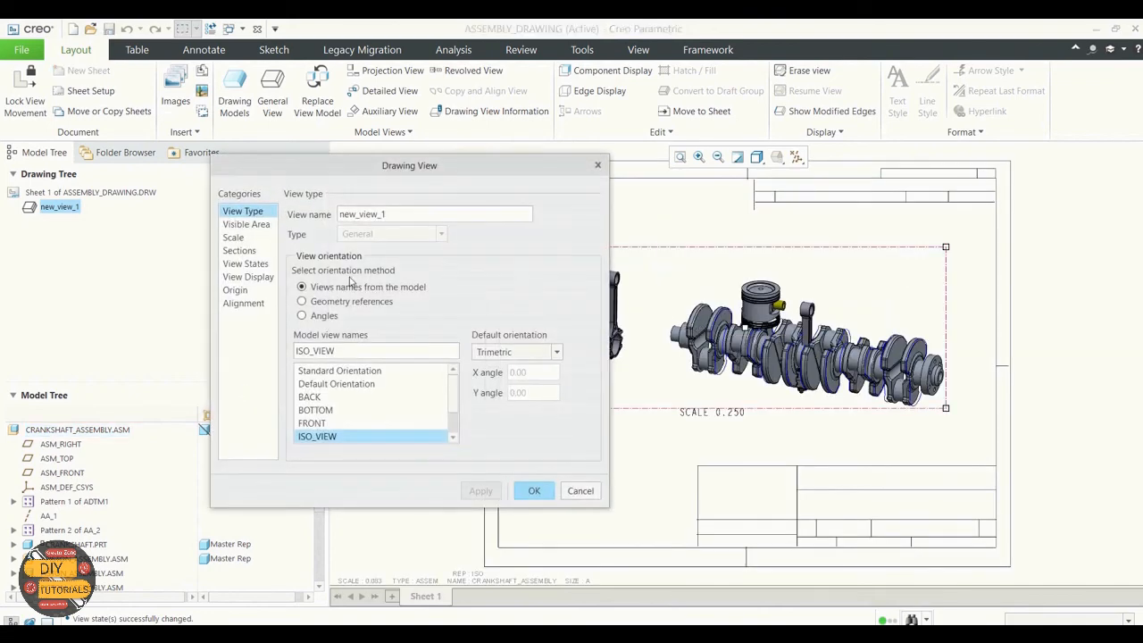
{"action": "left_click", "coordinate": [259, 264]}
{"action": "left_click", "coordinate": [460, 303]}
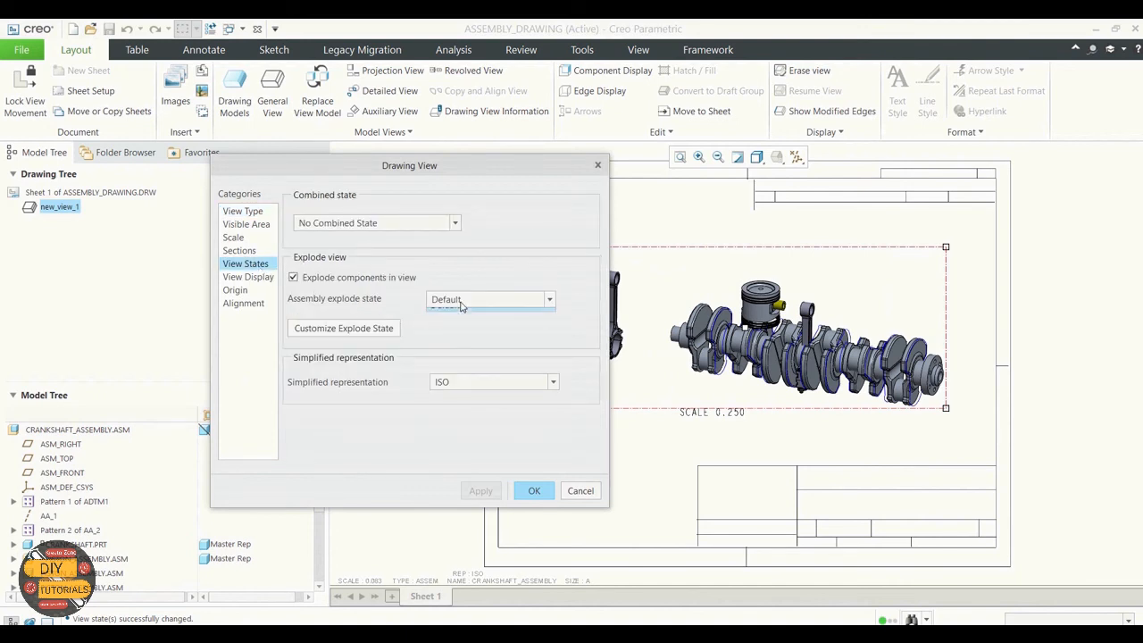
{"action": "left_click", "coordinate": [461, 307]}
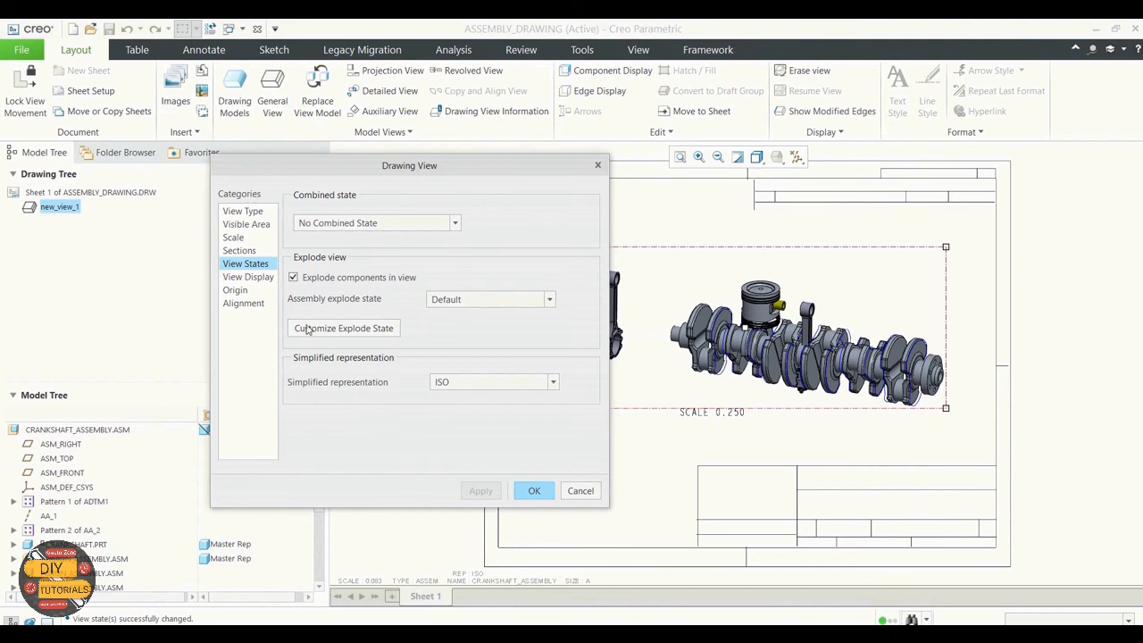
{"action": "left_click", "coordinate": [293, 278]}
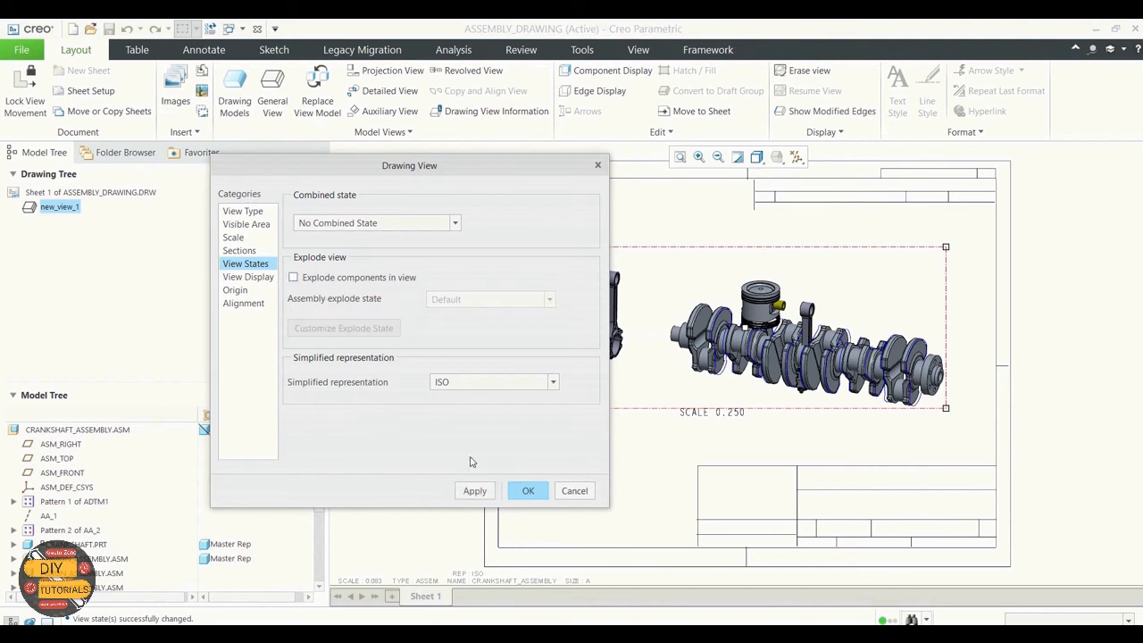
{"action": "left_click", "coordinate": [479, 492]}
{"action": "left_click", "coordinate": [533, 491]}
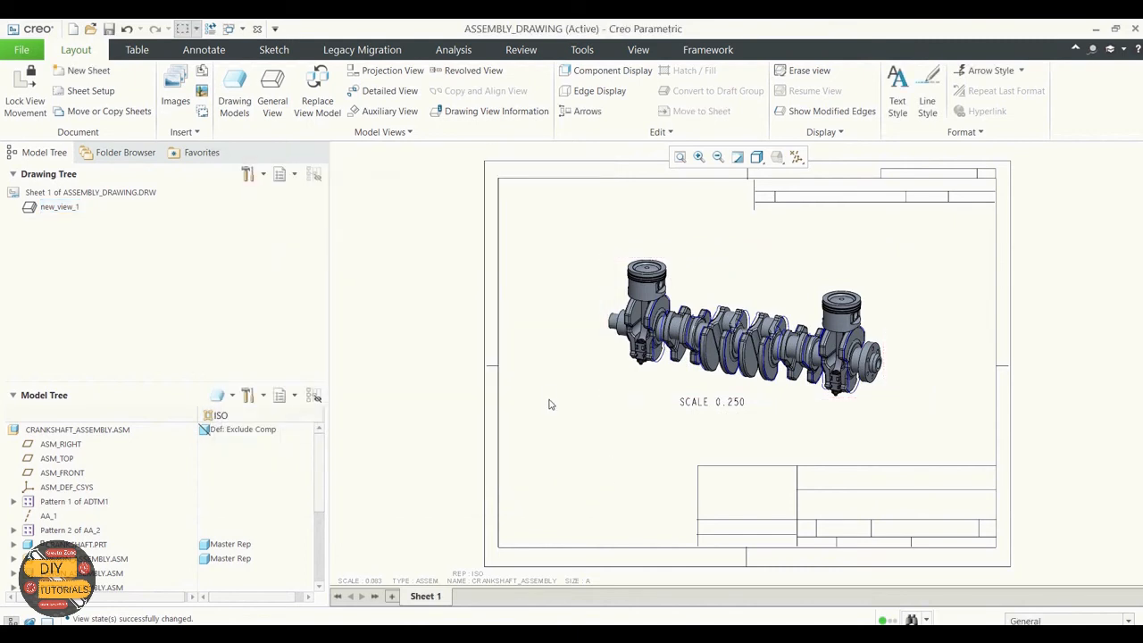
Insert the bom_description_down.tbl table from the Assembly system tables just below the crankshaft view
{"action": "left_click", "coordinate": [137, 49]}
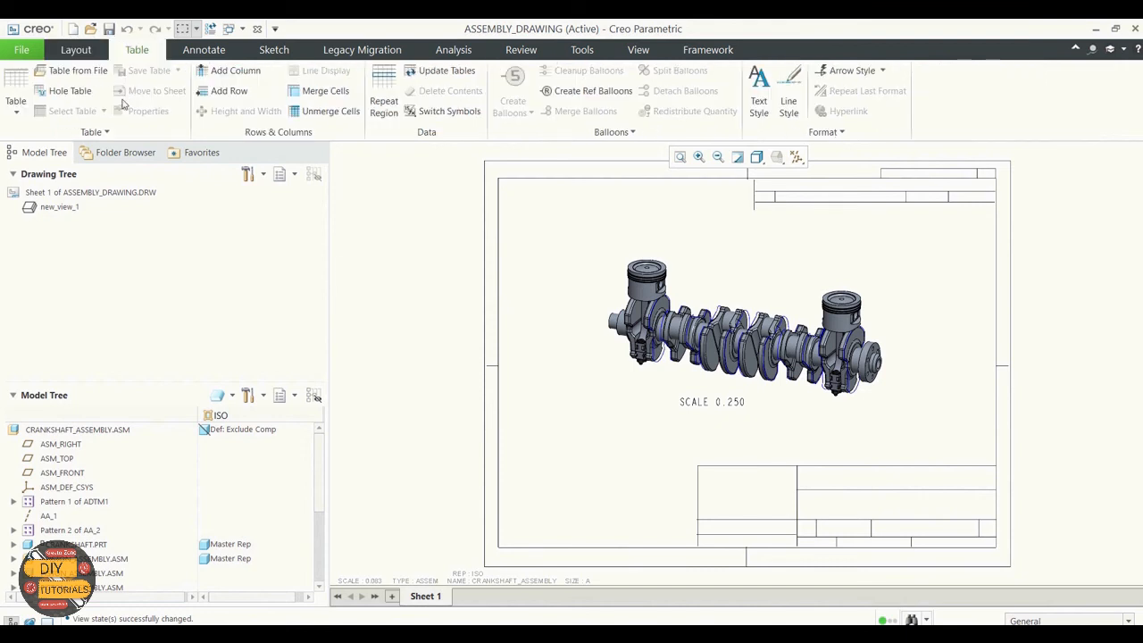
{"action": "left_click", "coordinate": [78, 71]}
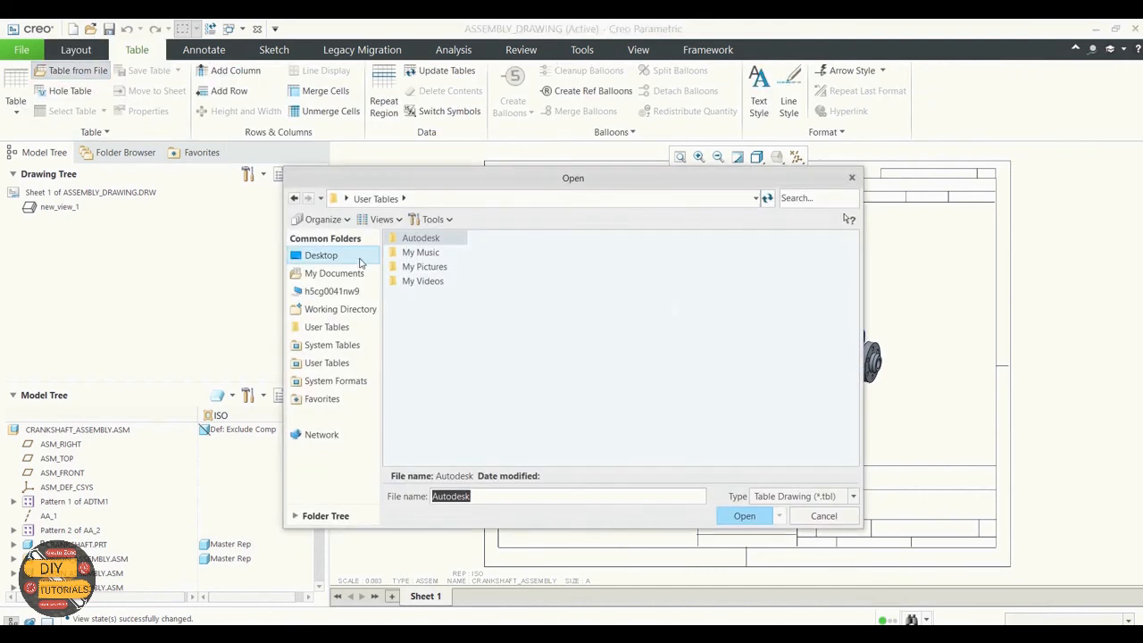
{"action": "left_click", "coordinate": [350, 346]}
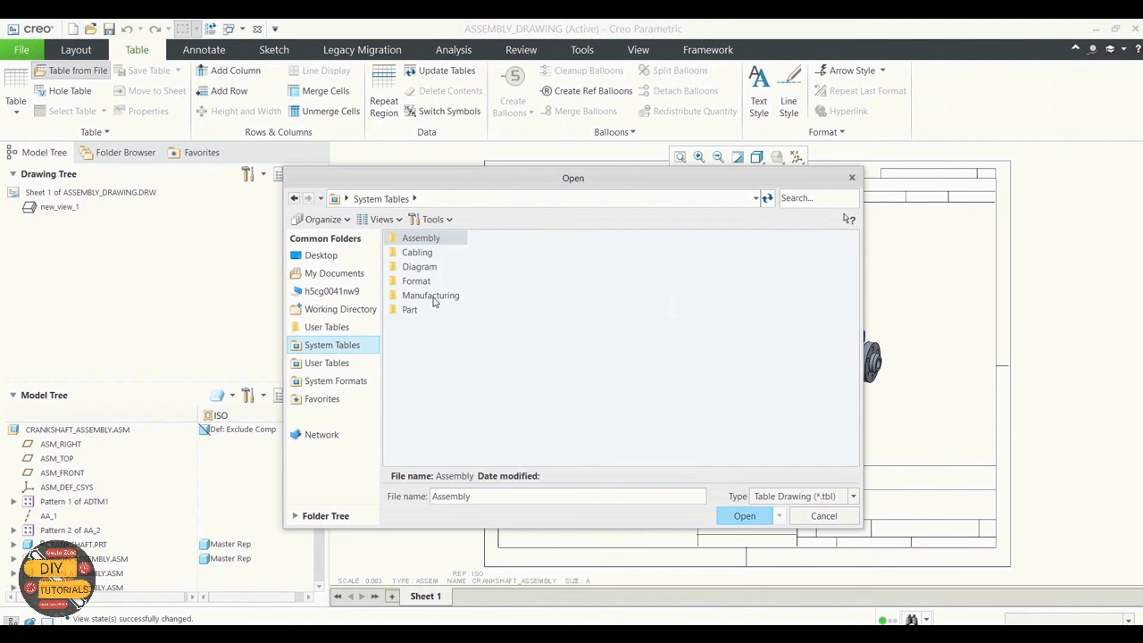
{"action": "double_click", "coordinate": [421, 239]}
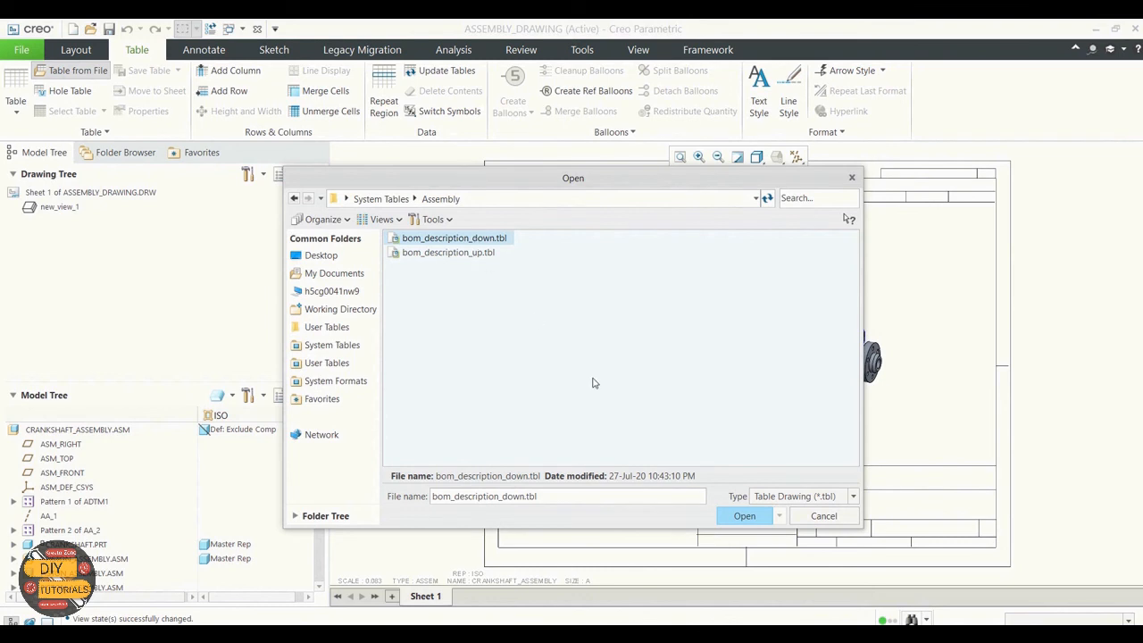
{"action": "left_click", "coordinate": [741, 515]}
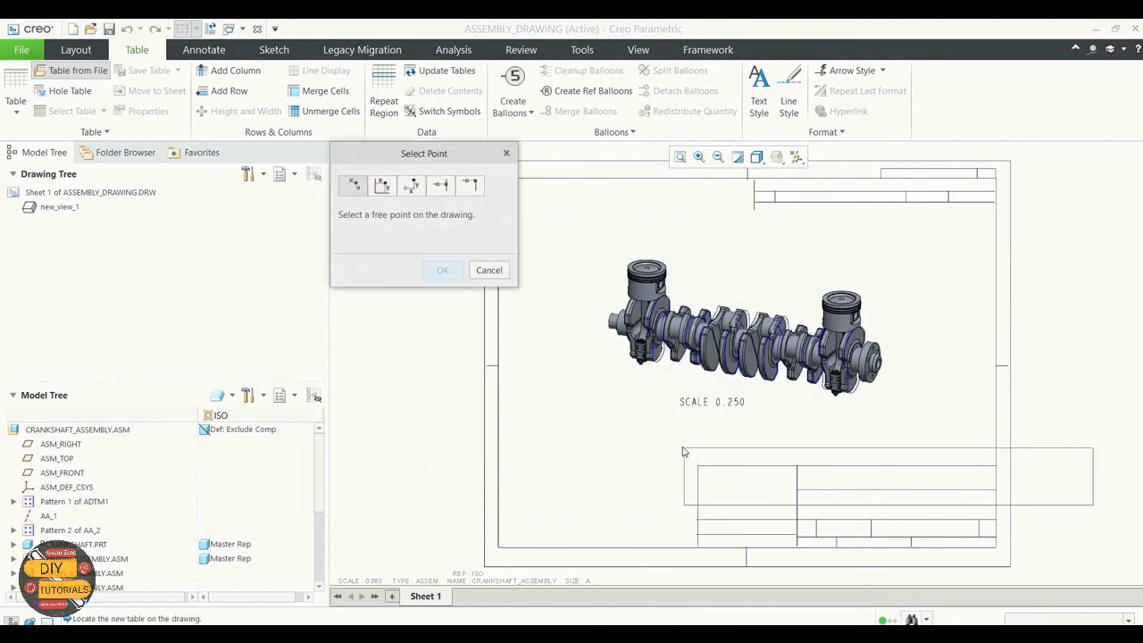
{"action": "left_click", "coordinate": [546, 401]}
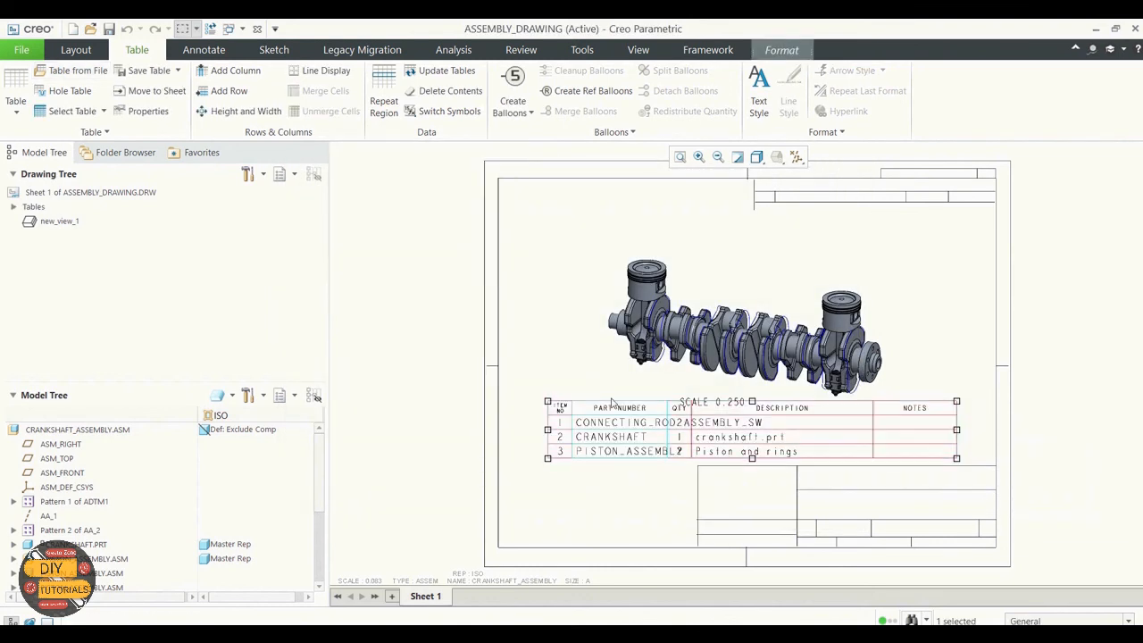
{"action": "left_click", "coordinate": [559, 500]}
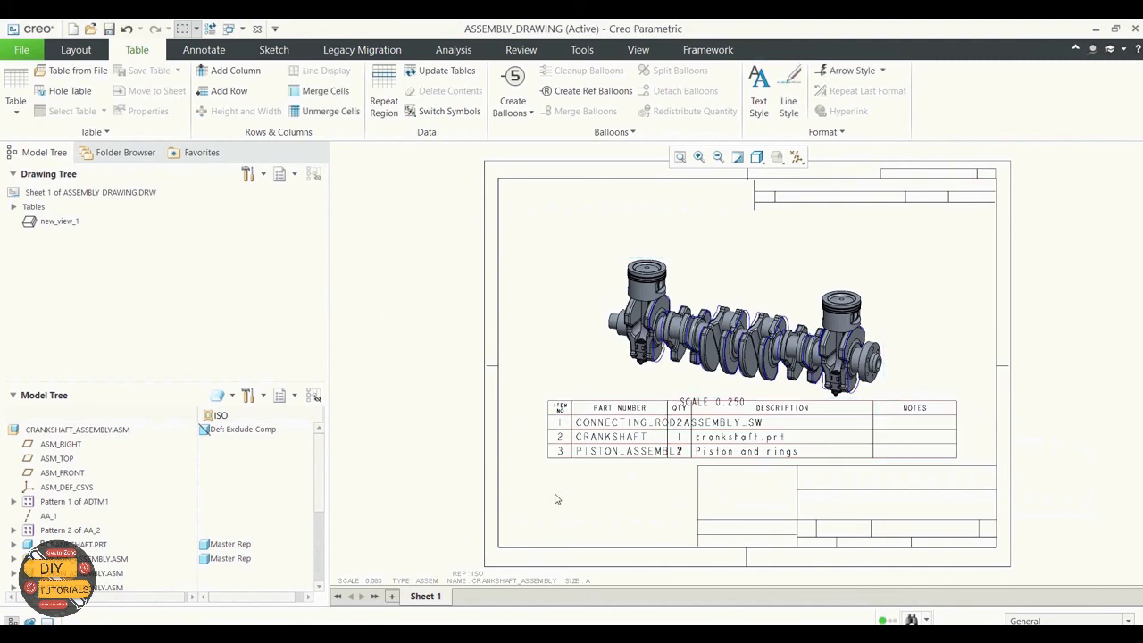
Move the view's scale note off the parts table to the empty area above the crankshaft
{"action": "scroll", "coordinate": [848, 384], "scroll_direction": "up", "scroll_amount": 3}
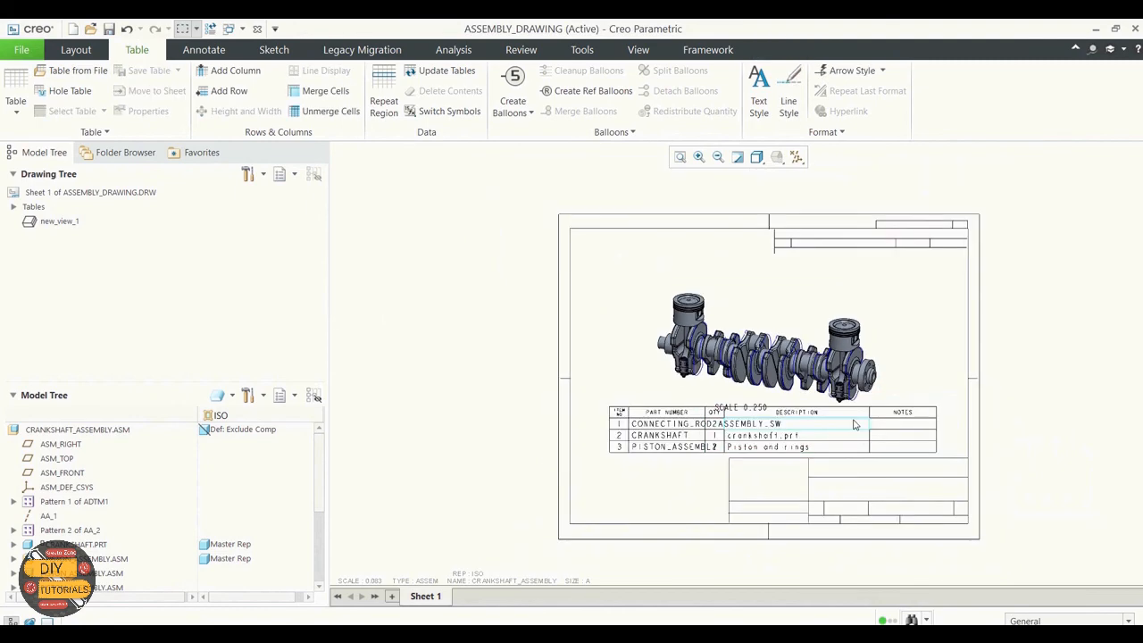
{"action": "left_click", "coordinate": [639, 417]}
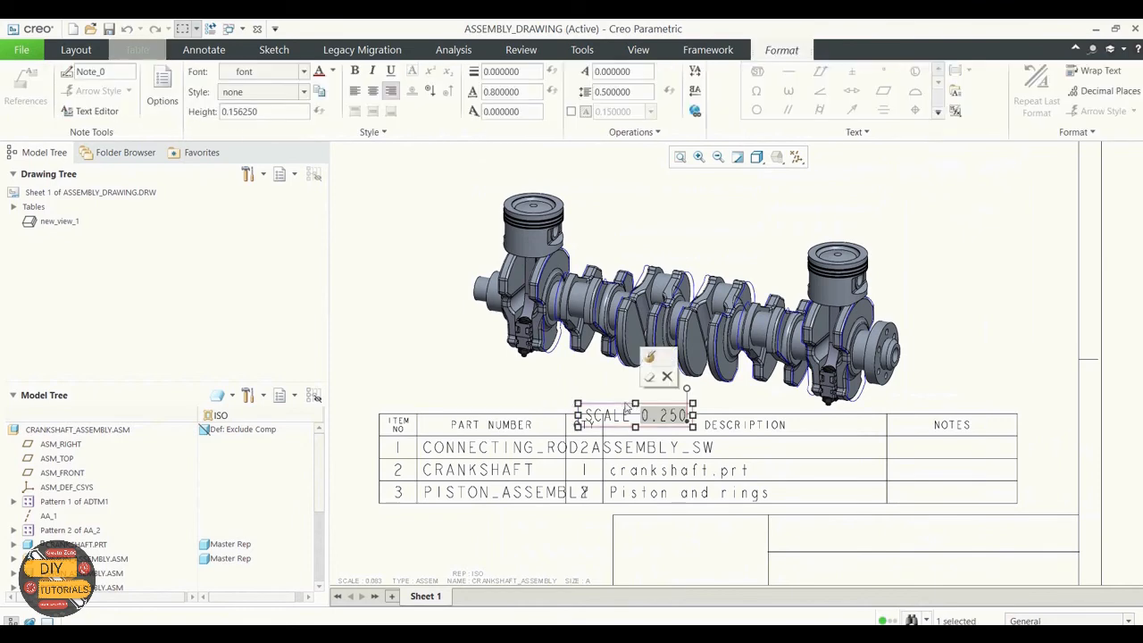
{"action": "left_click_drag", "start_coordinate": [613, 406], "coordinate": [661, 202]}
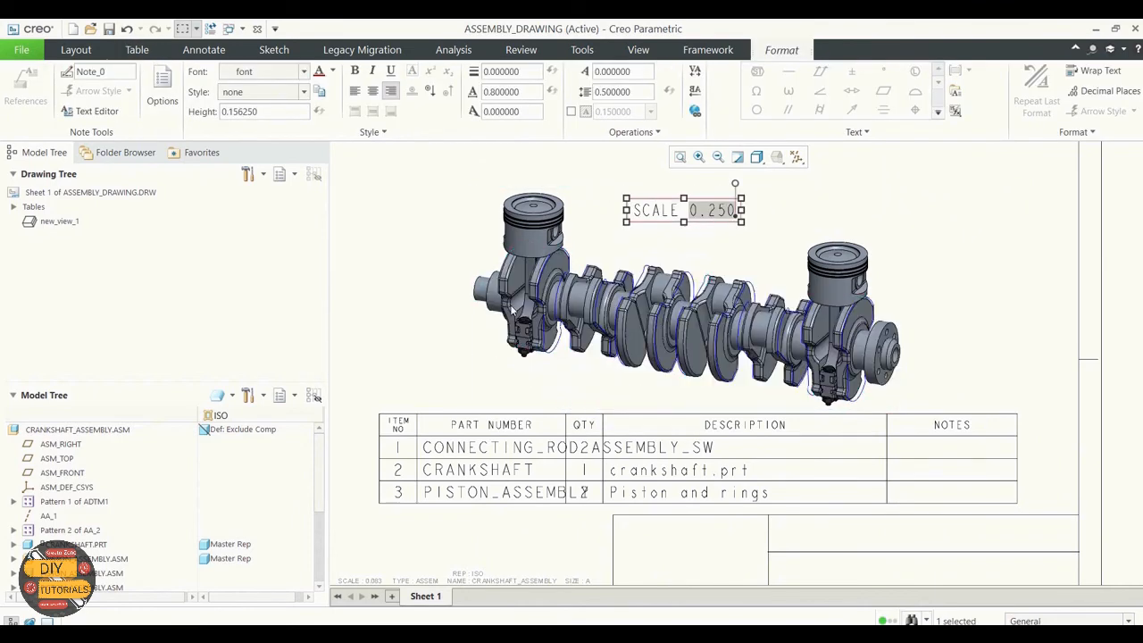
{"action": "left_click", "coordinate": [421, 304]}
Set the width of the parts table's PART NUMBER column to 5.5 drawing units
{"action": "scroll", "coordinate": [422, 305], "scroll_direction": "down", "scroll_amount": 1}
{"action": "scroll", "coordinate": [926, 336], "scroll_direction": "down", "scroll_amount": 1}
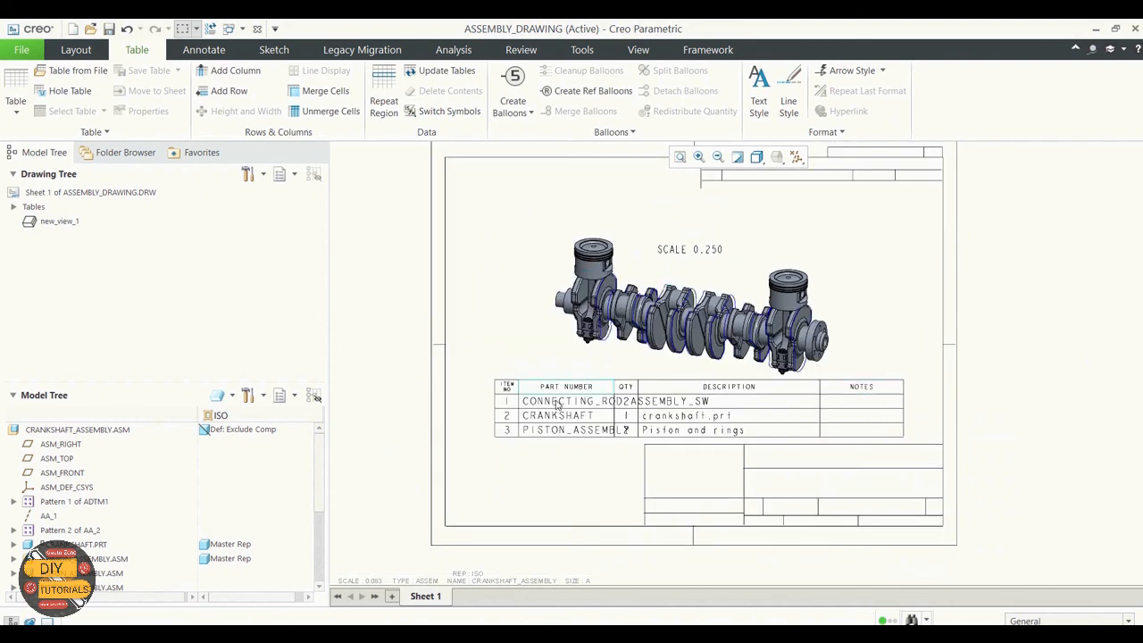
{"action": "left_click_drag", "start_coordinate": [516, 361], "coordinate": [623, 456]}
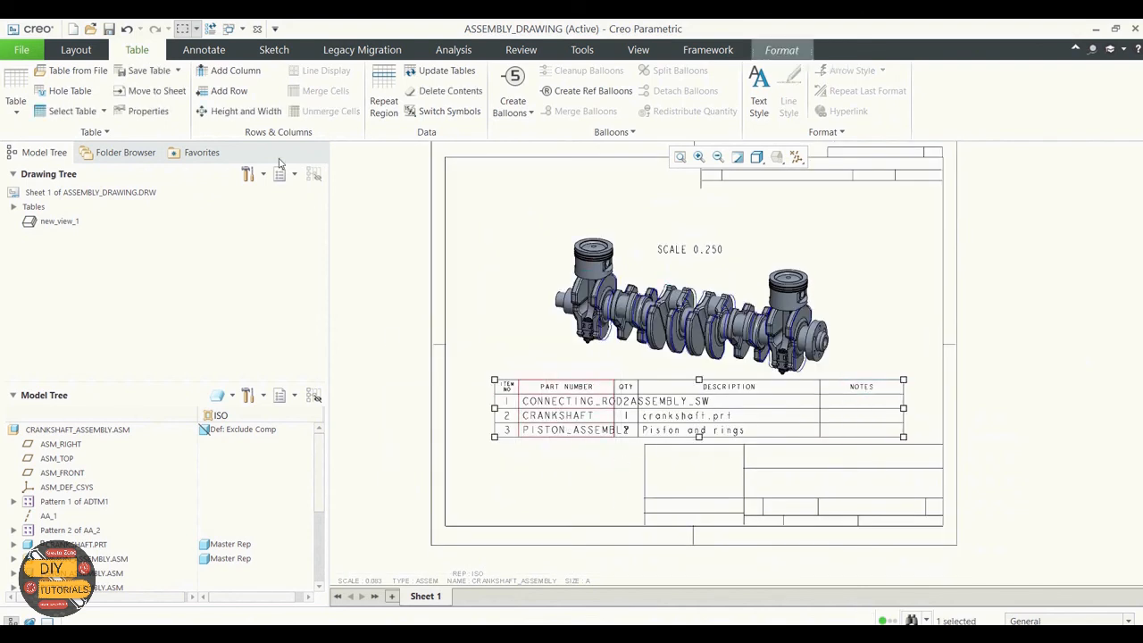
{"action": "left_click", "coordinate": [239, 111]}
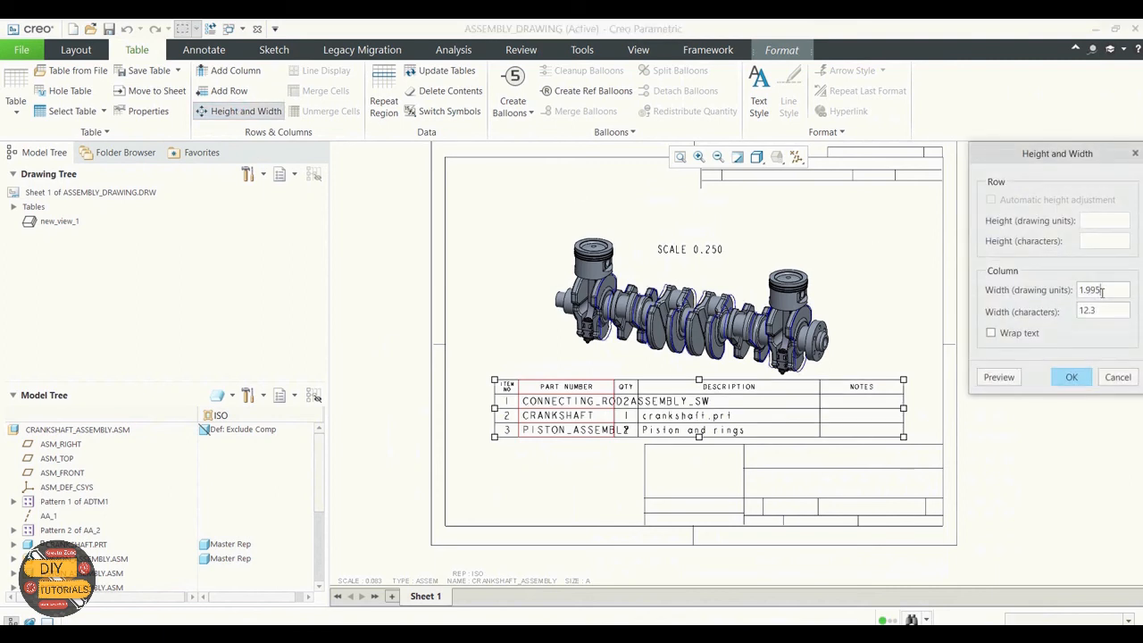
{"action": "left_click_drag", "start_coordinate": [1103, 291], "coordinate": [1075, 290]}
{"action": "type", "text": "5.5"}
{"action": "left_click", "coordinate": [1000, 377]}
{"action": "left_click", "coordinate": [1070, 376]}
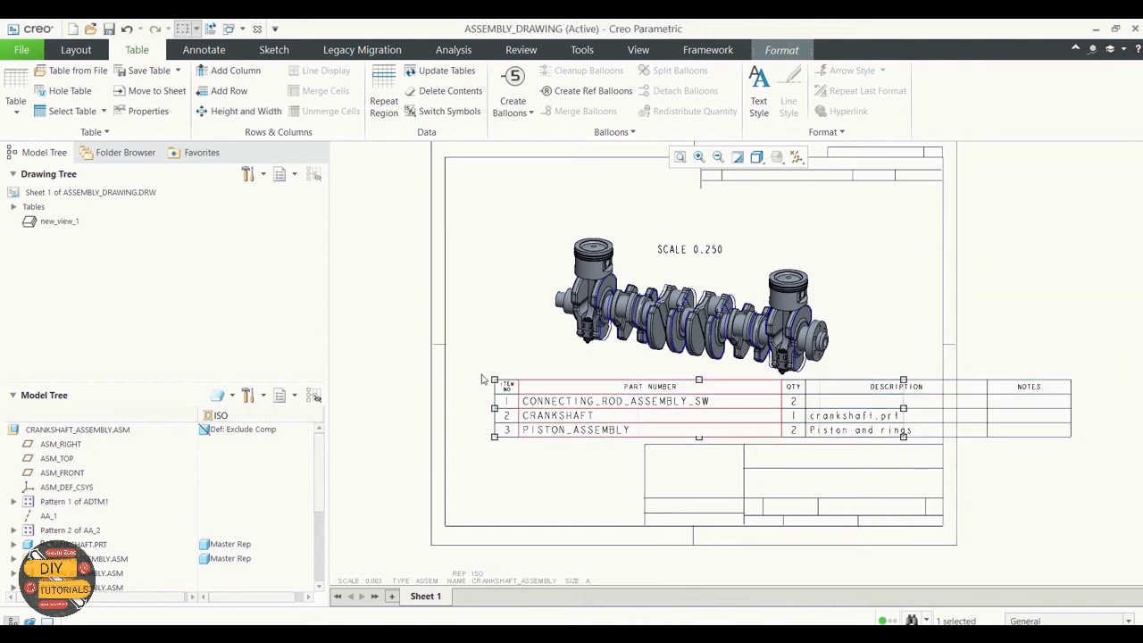
Move the parts table to the drawing frame's left border and set its PART NUMBER column width to 3.8 drawing units
{"action": "left_click_drag", "start_coordinate": [476, 364], "coordinate": [1083, 449]}
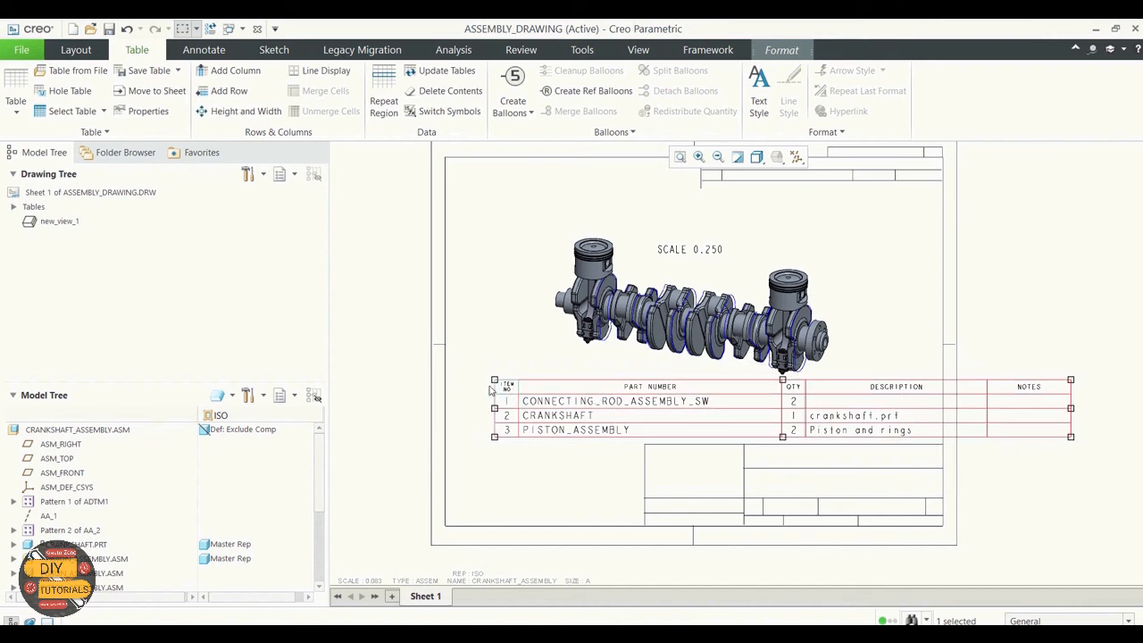
{"action": "left_click_drag", "start_coordinate": [494, 380], "coordinate": [732, 451]}
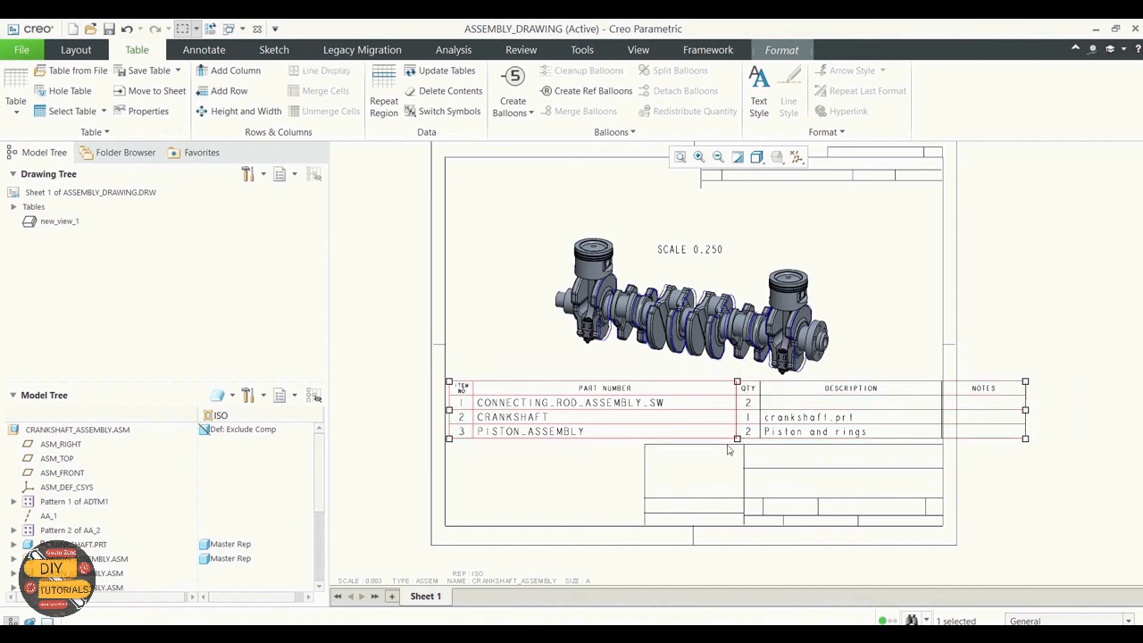
{"action": "left_click", "coordinate": [243, 111]}
{"action": "left_click_drag", "start_coordinate": [1106, 289], "coordinate": [1071, 289]}
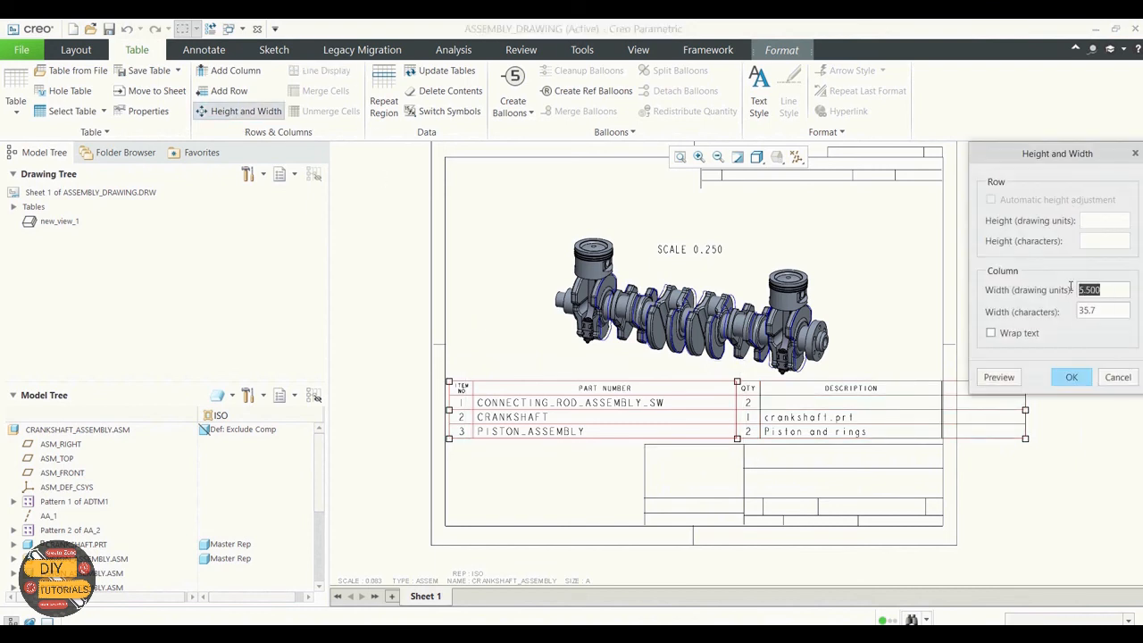
{"action": "type", "text": "3.5"}
{"action": "left_click", "coordinate": [1011, 380]}
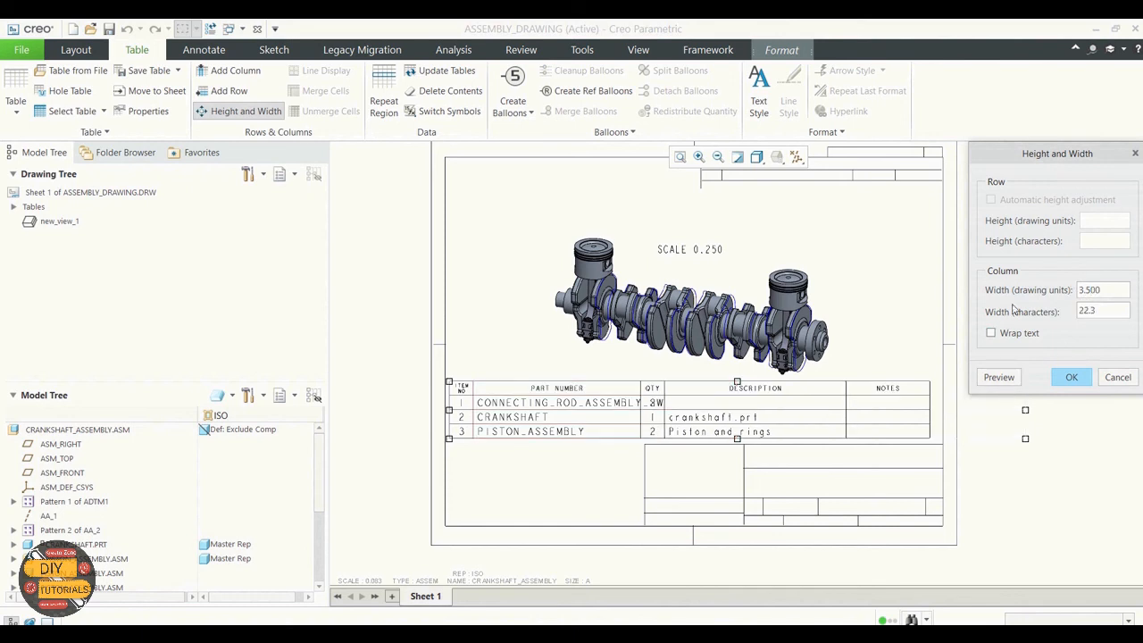
{"action": "left_click_drag", "start_coordinate": [1096, 289], "coordinate": [1078, 289]}
{"action": "type", "text": "3.8"}
{"action": "left_click", "coordinate": [1003, 385]}
{"action": "left_click", "coordinate": [1071, 378]}
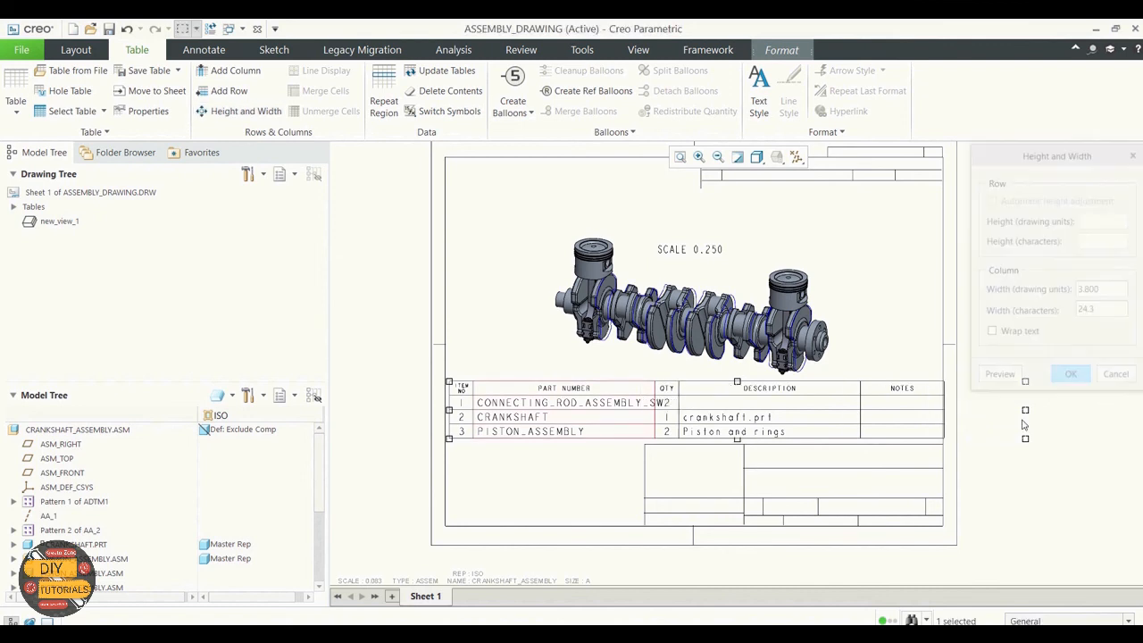
Turn on text wrapping for the PART NUMBER column so the CONNECTING_ROD_ASSEMBLY_SW entry fits in its cell
{"action": "left_click", "coordinate": [548, 402]}
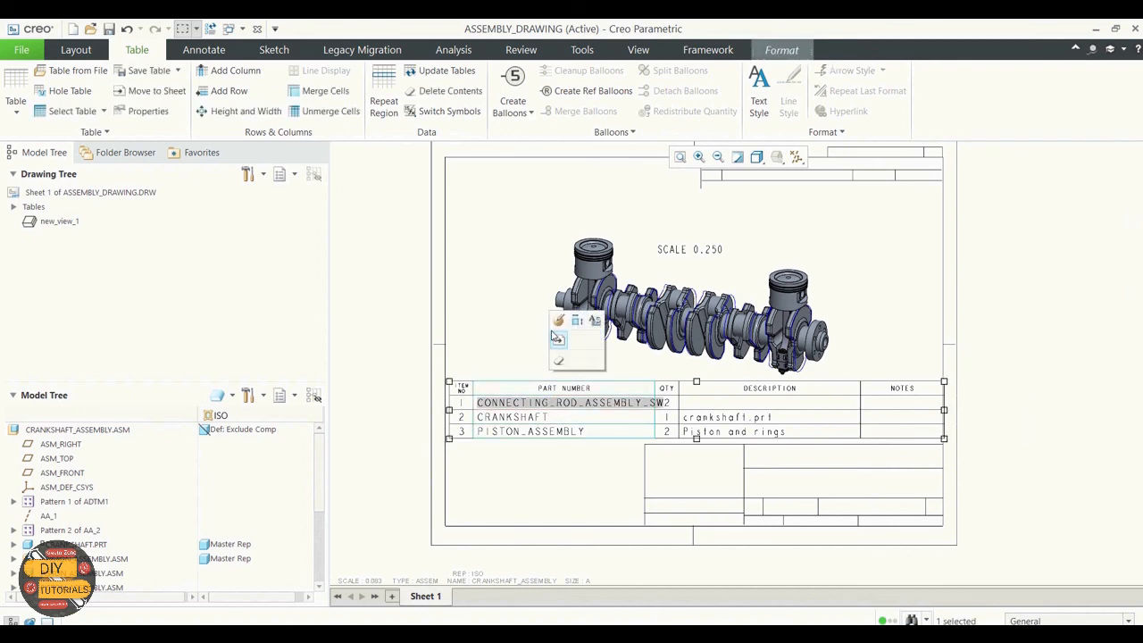
{"action": "left_click", "coordinate": [246, 112]}
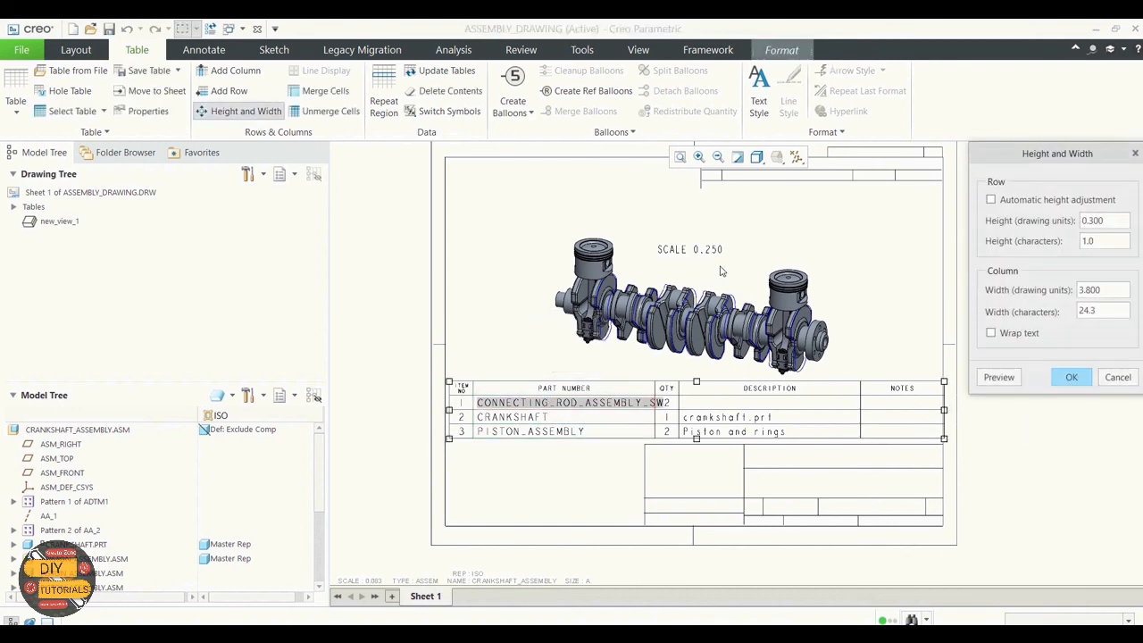
{"action": "left_click", "coordinate": [990, 333]}
{"action": "left_click", "coordinate": [1002, 378]}
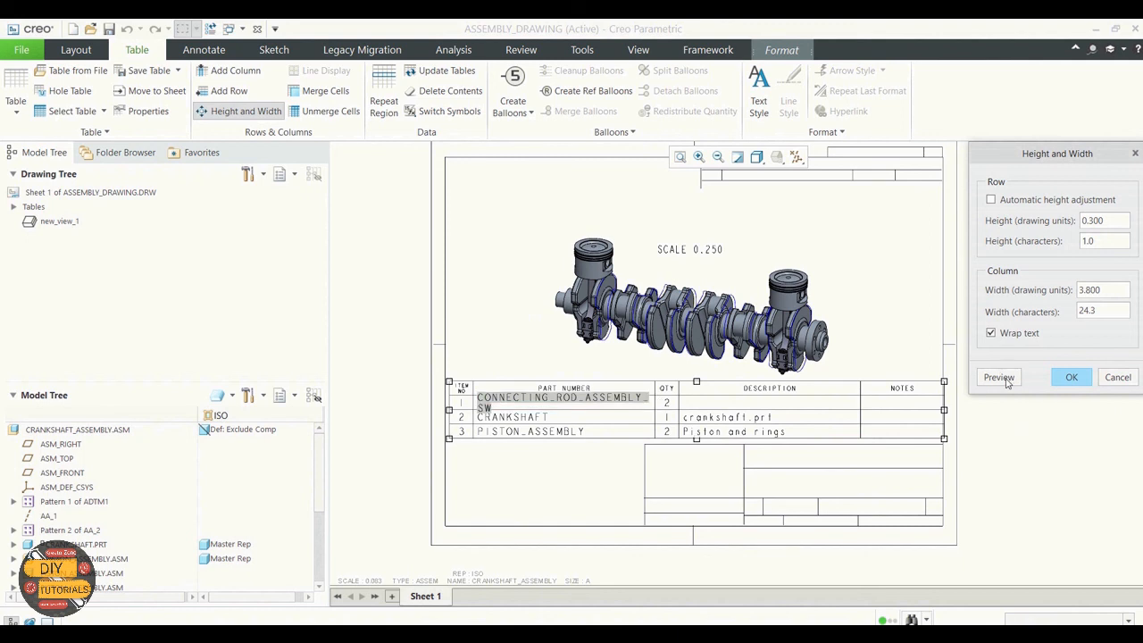
{"action": "left_click", "coordinate": [1068, 377]}
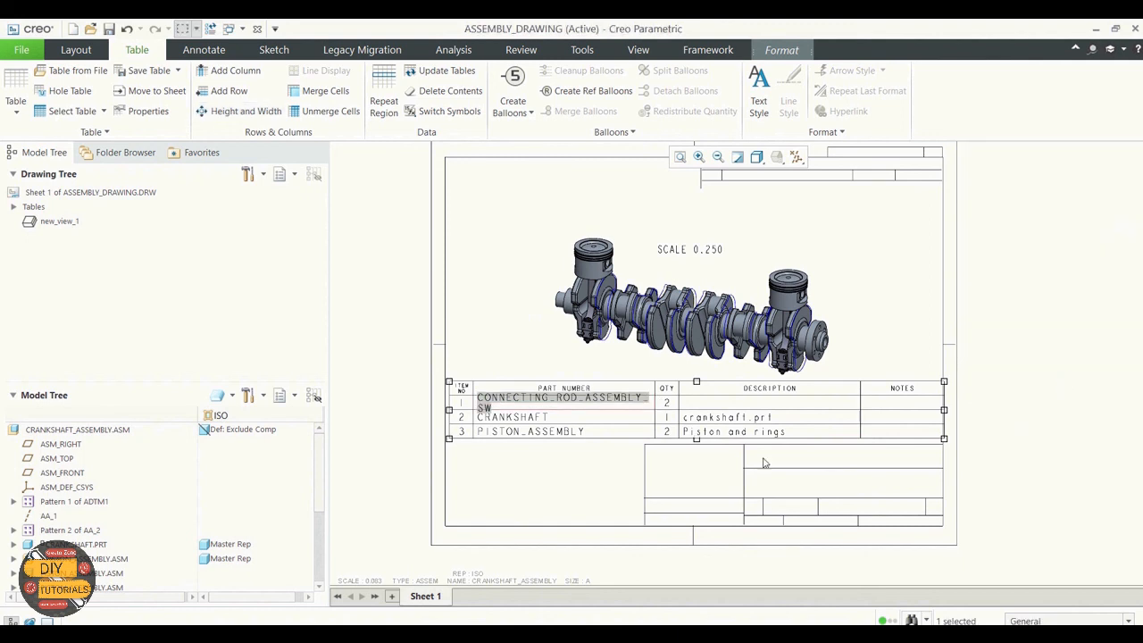
{"action": "left_click", "coordinate": [616, 468]}
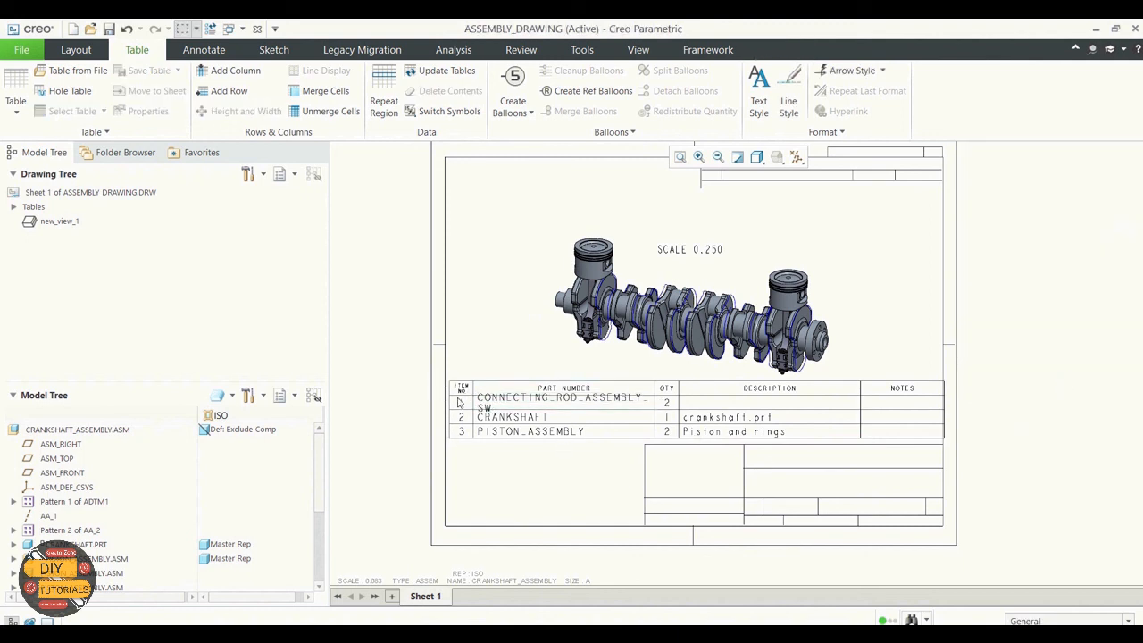
Set the height of the parts table's component rows to 2 characters
{"action": "left_click_drag", "start_coordinate": [458, 403], "coordinate": [968, 428]}
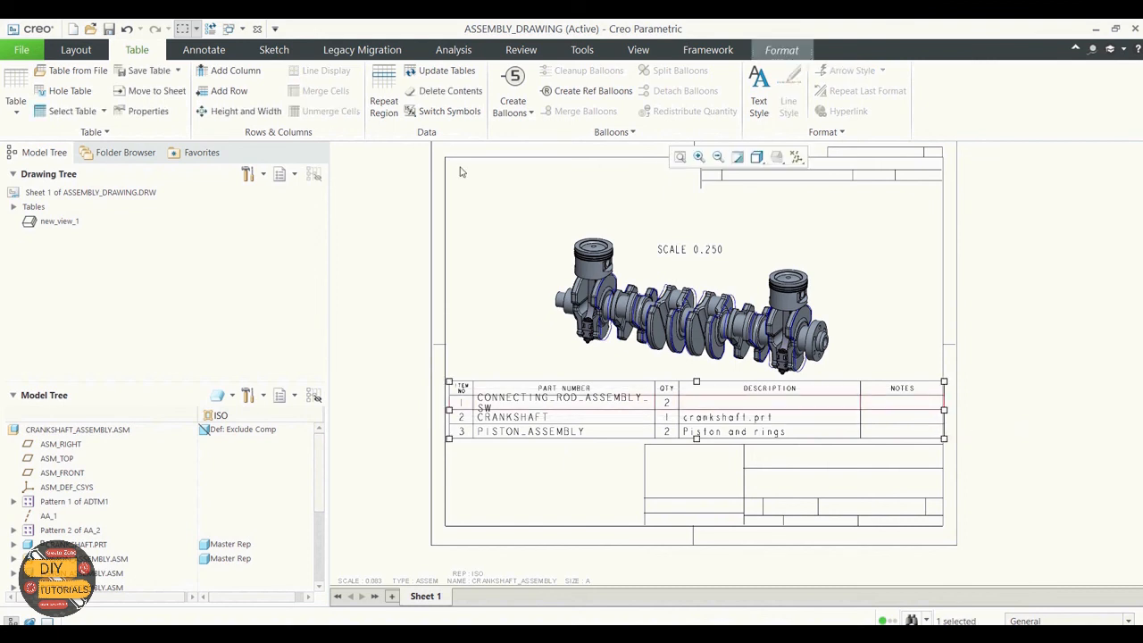
{"action": "left_click", "coordinate": [267, 112]}
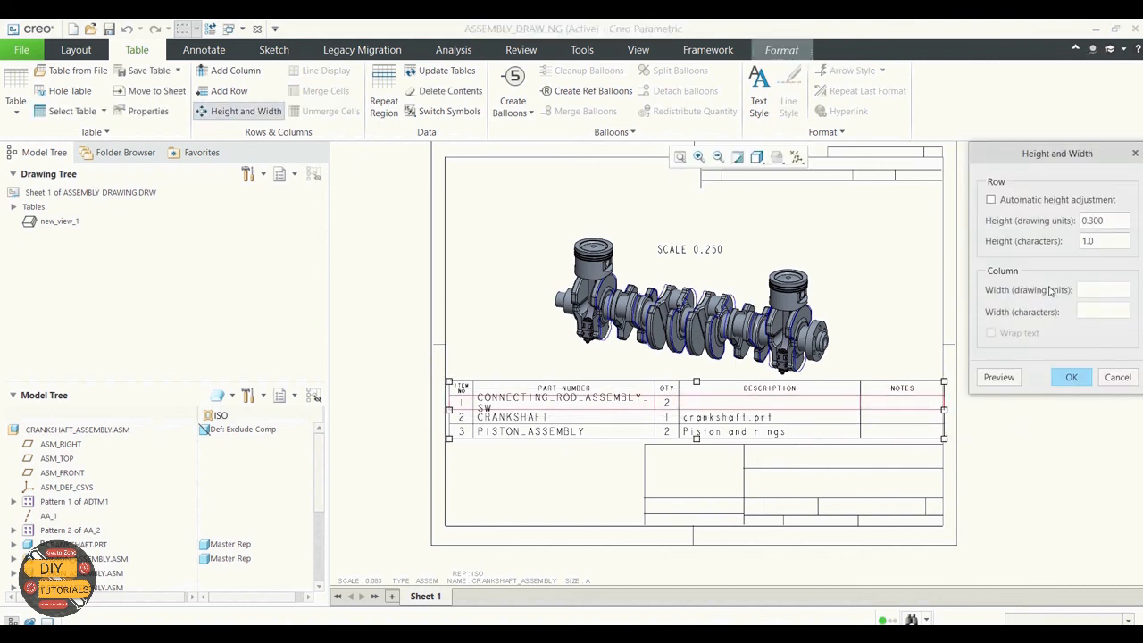
{"action": "double_click", "coordinate": [1087, 241]}
{"action": "type", "text": "2"}
{"action": "left_click", "coordinate": [1000, 377]}
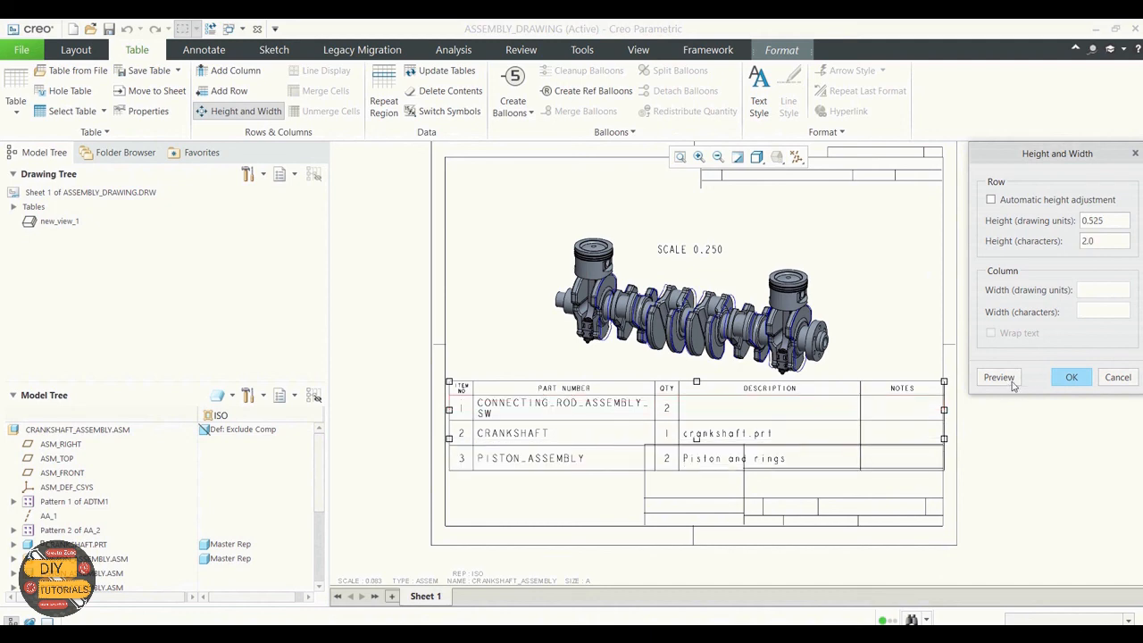
{"action": "left_click", "coordinate": [1070, 377]}
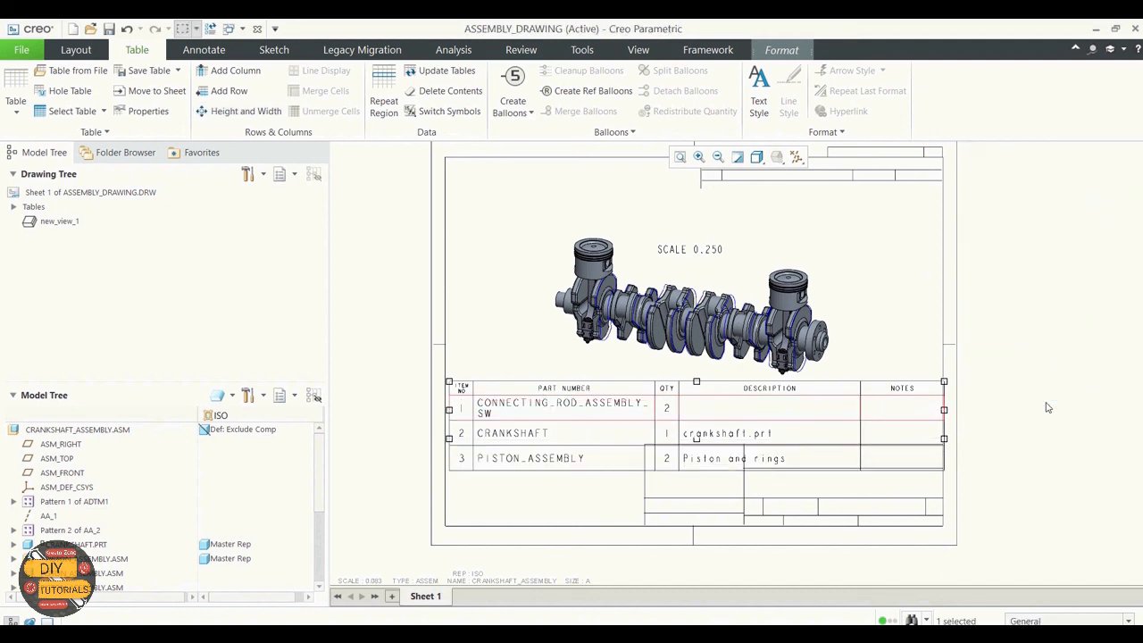
Move the crankshaft view slightly up the sheet to make room above the parts table
{"action": "left_click", "coordinate": [730, 288]}
{"action": "left_click_drag", "start_coordinate": [729, 239], "coordinate": [725, 207]}
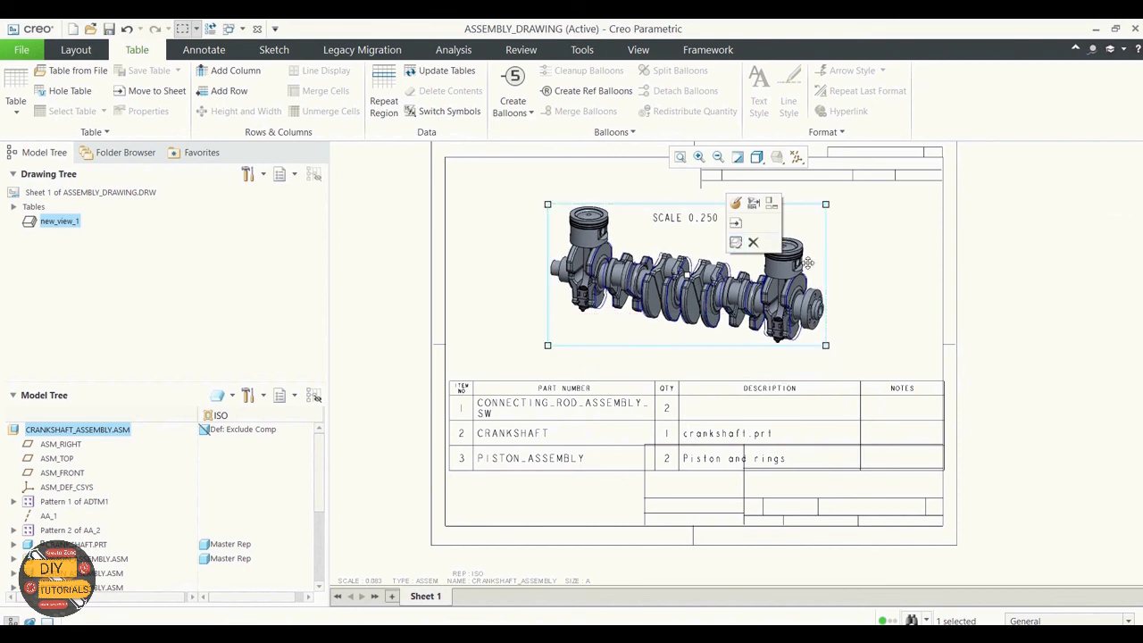
{"action": "left_click", "coordinate": [625, 375]}
Move the whole parts table up between the crankshaft view and the title block, against the frame's left border
{"action": "left_click_drag", "start_coordinate": [421, 365], "coordinate": [960, 488]}
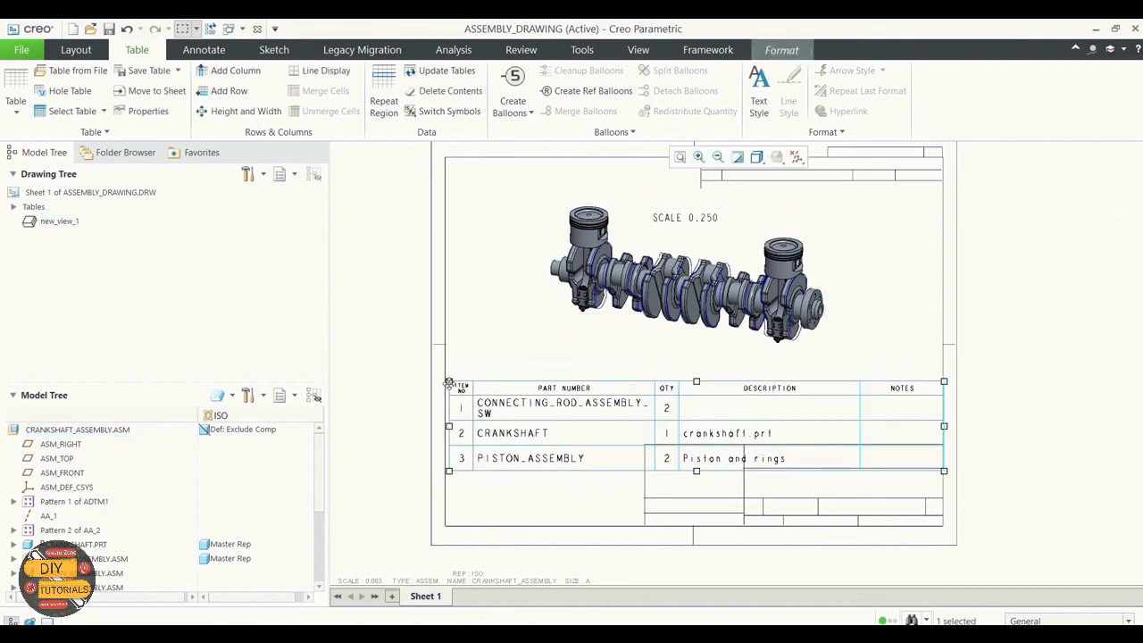
{"action": "left_click_drag", "start_coordinate": [449, 382], "coordinate": [448, 354]}
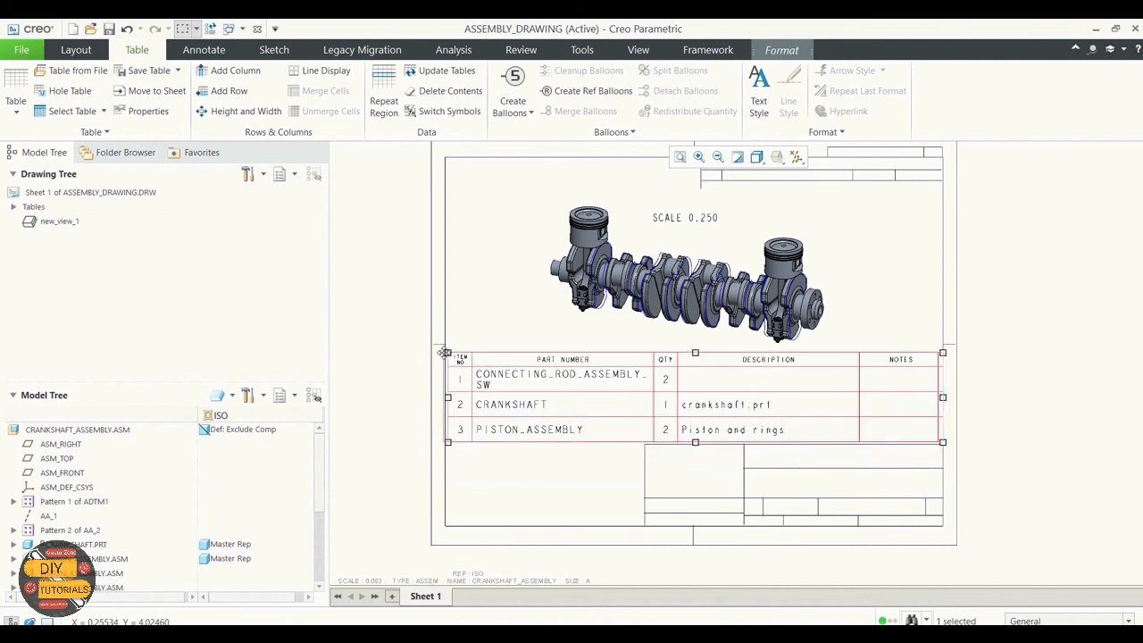
{"action": "left_click_drag", "start_coordinate": [445, 353], "coordinate": [441, 354]}
{"action": "left_click", "coordinate": [1063, 415]}
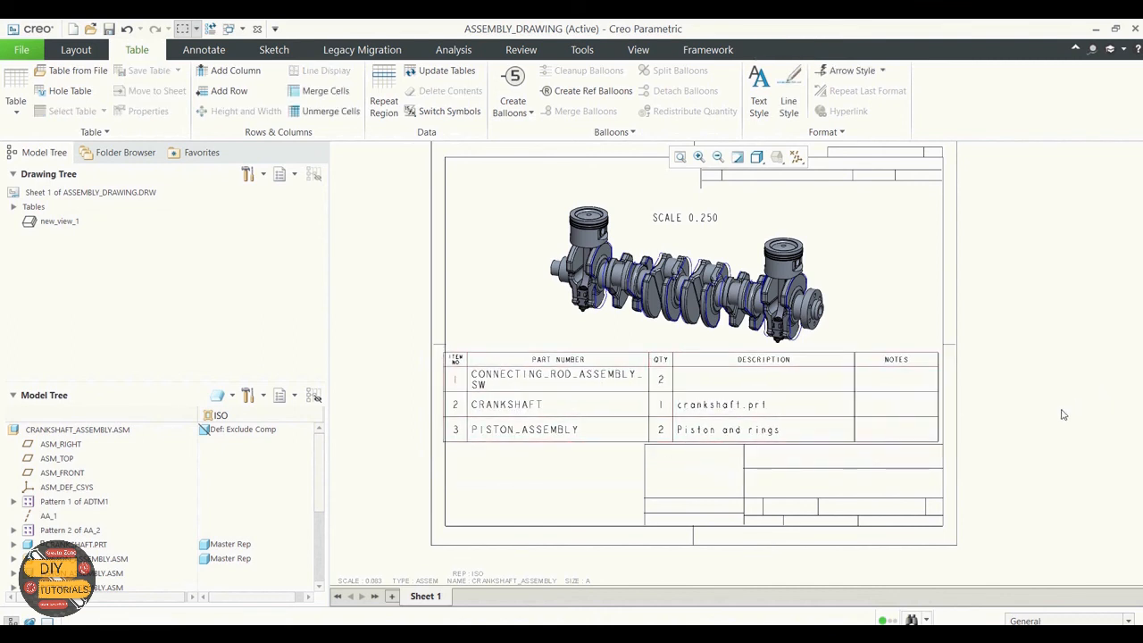
Create BOM balloons by view on the crankshaft assembly view
{"action": "left_click", "coordinate": [512, 109]}
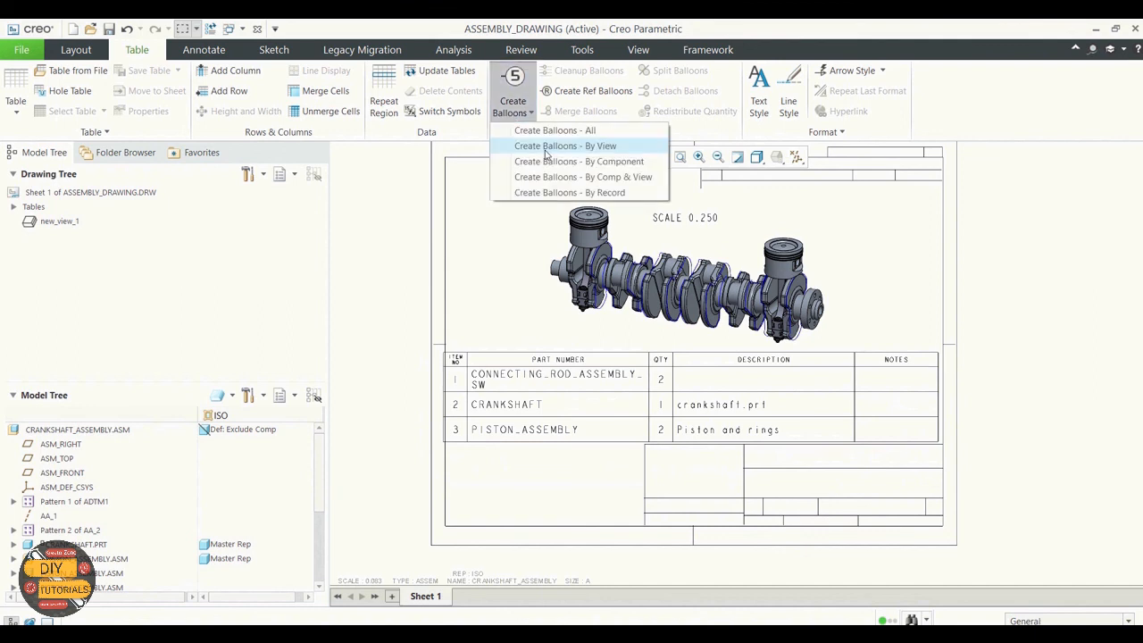
{"action": "left_click", "coordinate": [545, 154]}
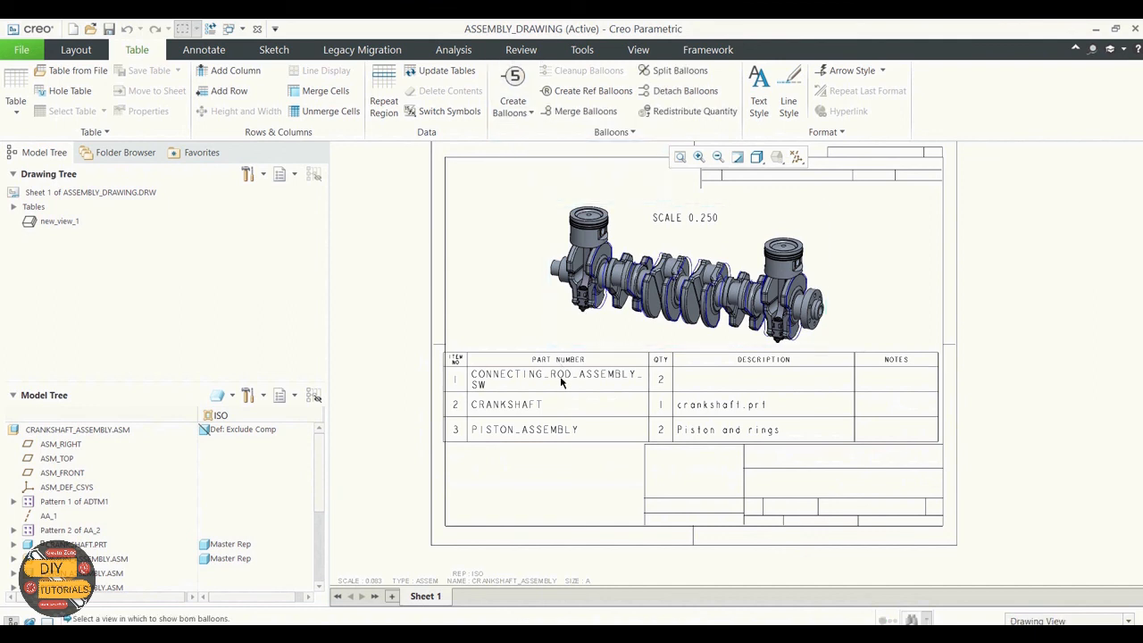
{"action": "left_click", "coordinate": [696, 287]}
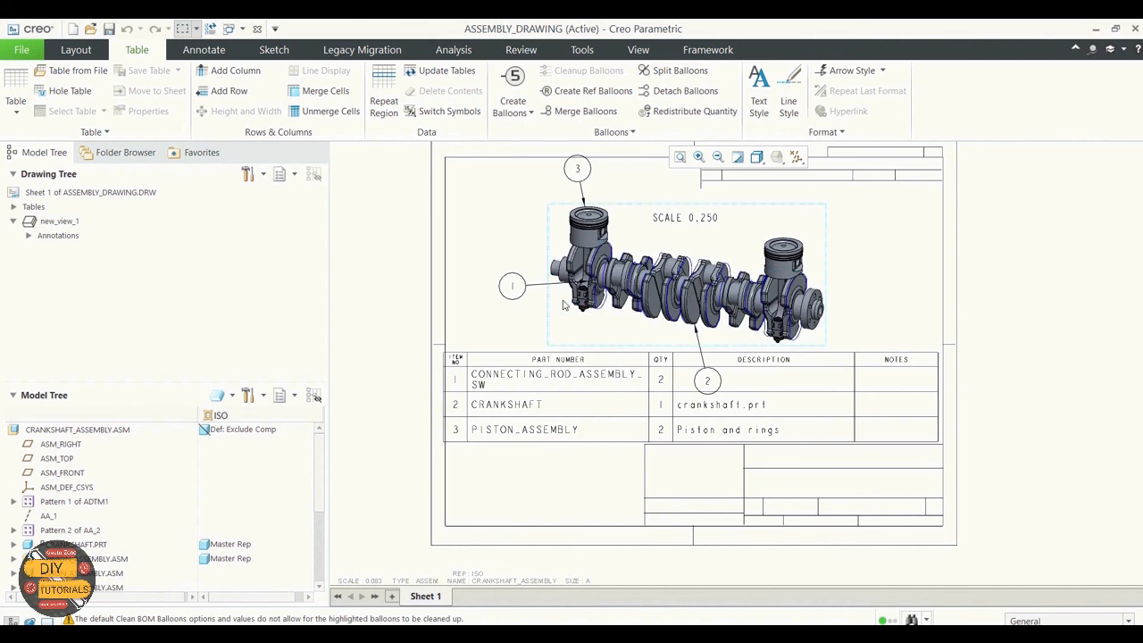
Move balloons 3 and 2 to the left of the crankshaft view, roughly in line vertically with balloon 1
{"action": "left_click", "coordinate": [576, 169]}
{"action": "left_click_drag", "start_coordinate": [576, 169], "coordinate": [511, 192]}
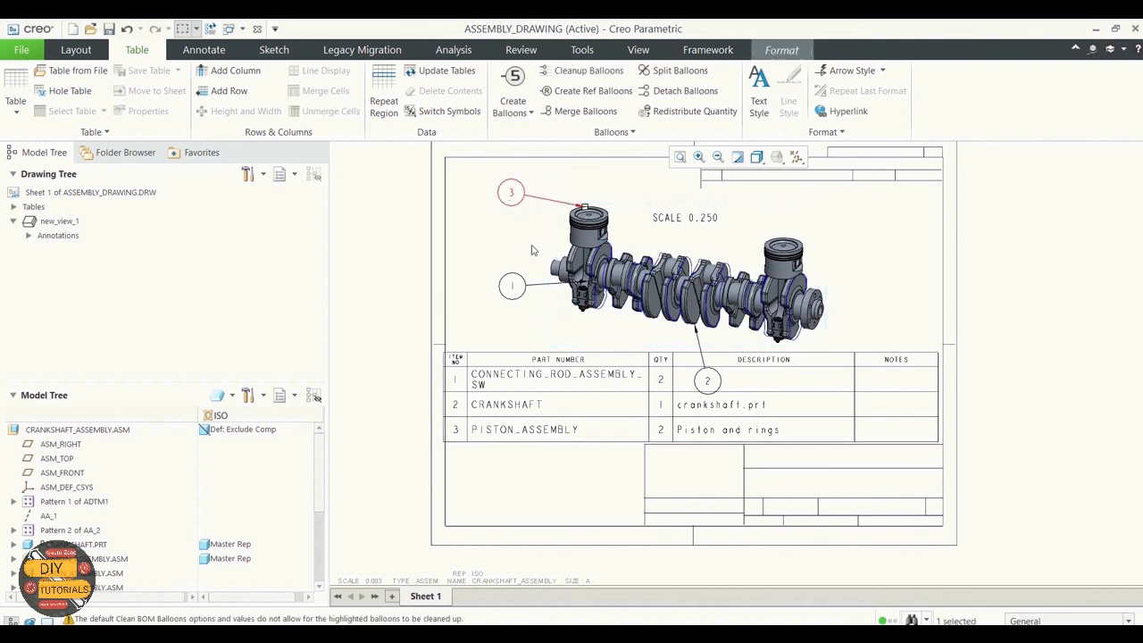
{"action": "left_click", "coordinate": [709, 382]}
{"action": "left_click_drag", "start_coordinate": [710, 382], "coordinate": [512, 327]}
{"action": "left_click", "coordinate": [479, 218]}
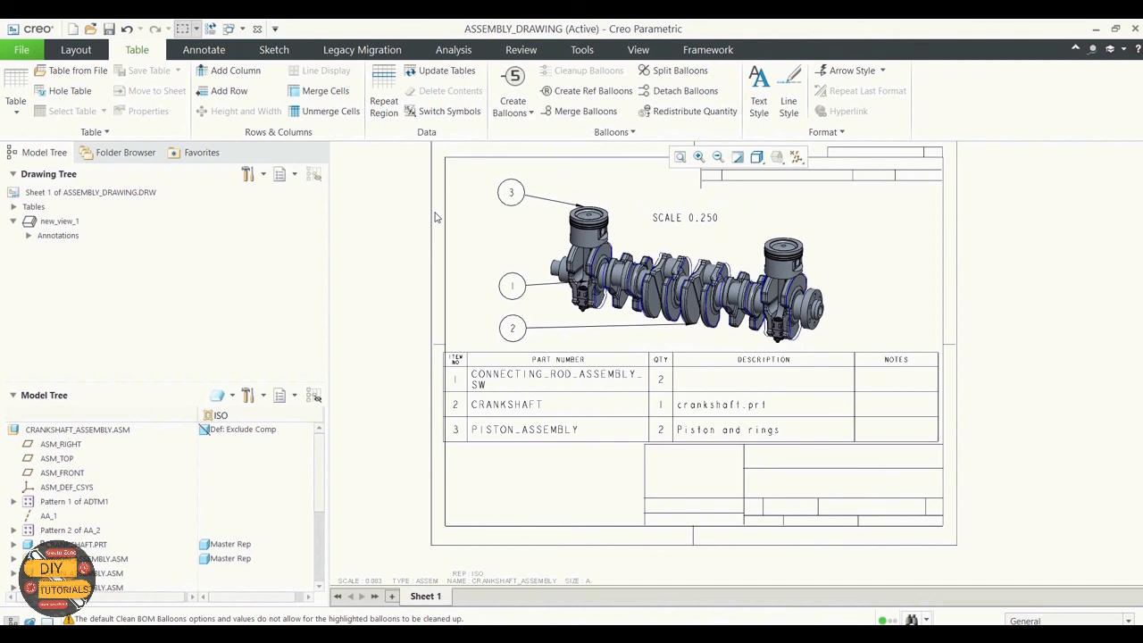
Edit the attachment of balloon 2 so its leader points to the crankshaft's lower edge just right of the left connecting rod
{"action": "right_click", "coordinate": [551, 331]}
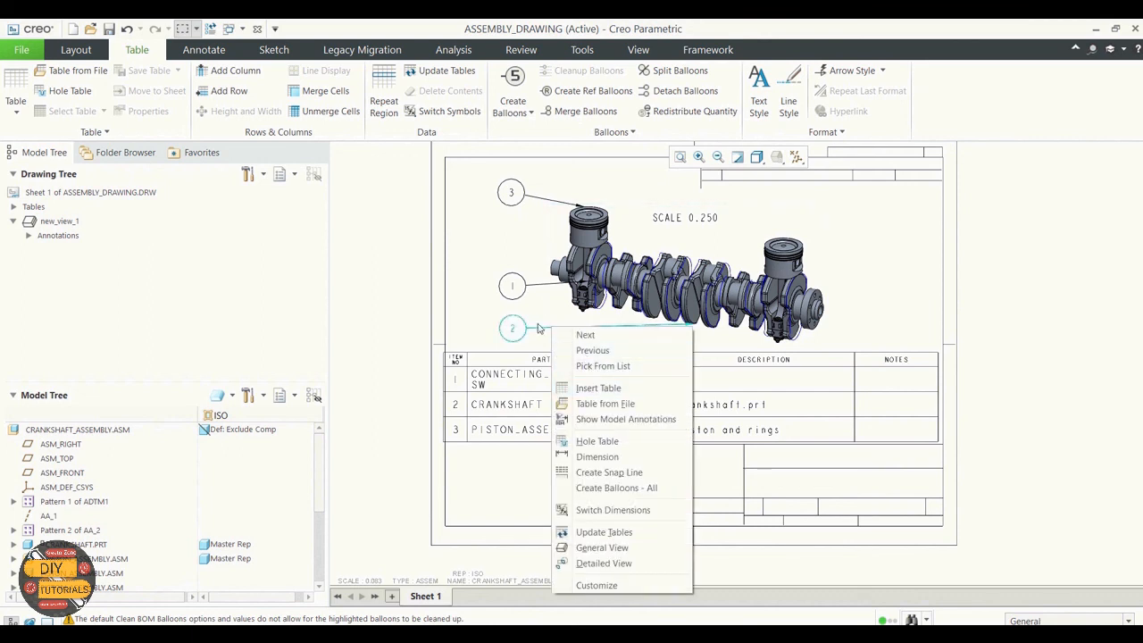
{"action": "left_click", "coordinate": [540, 327]}
{"action": "left_click", "coordinate": [599, 331]}
{"action": "right_click", "coordinate": [599, 331]}
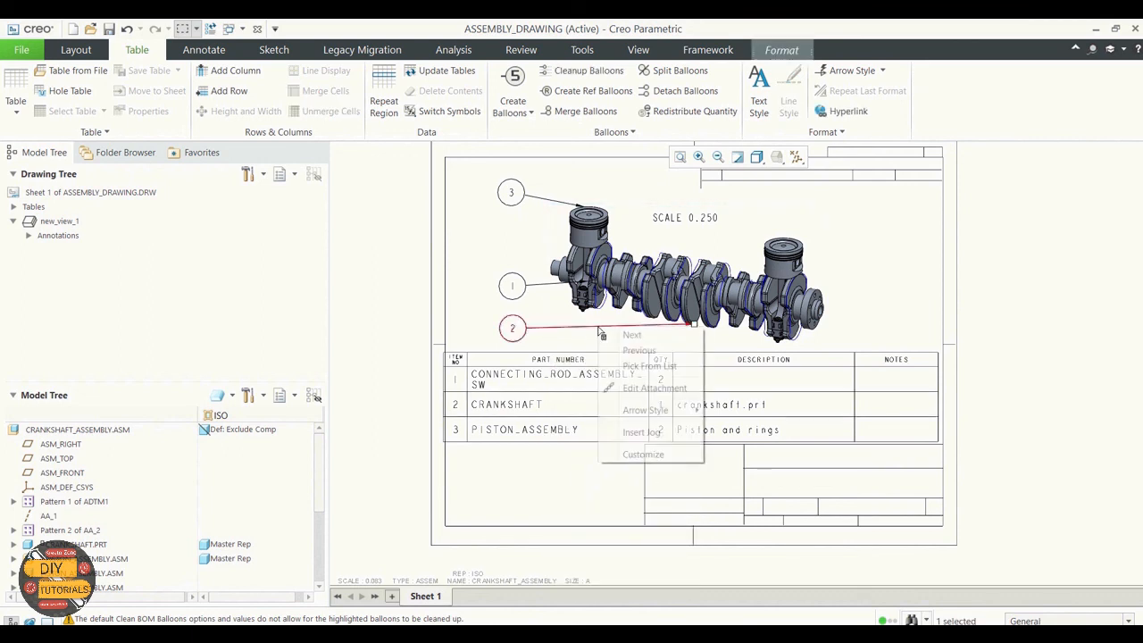
{"action": "left_click", "coordinate": [647, 388]}
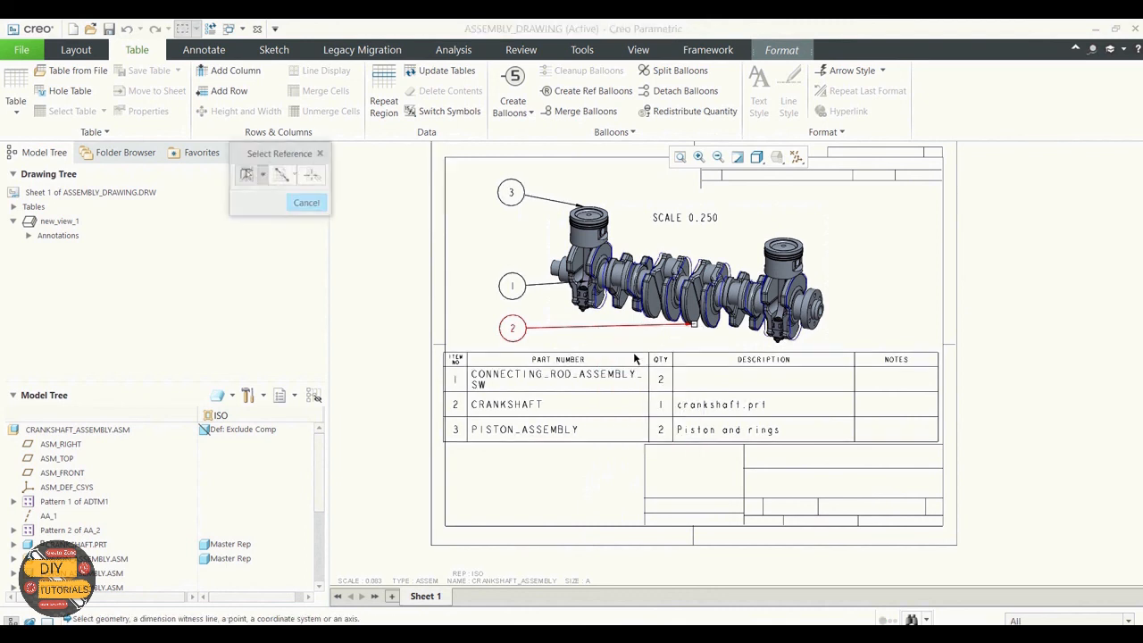
{"action": "left_click", "coordinate": [618, 309]}
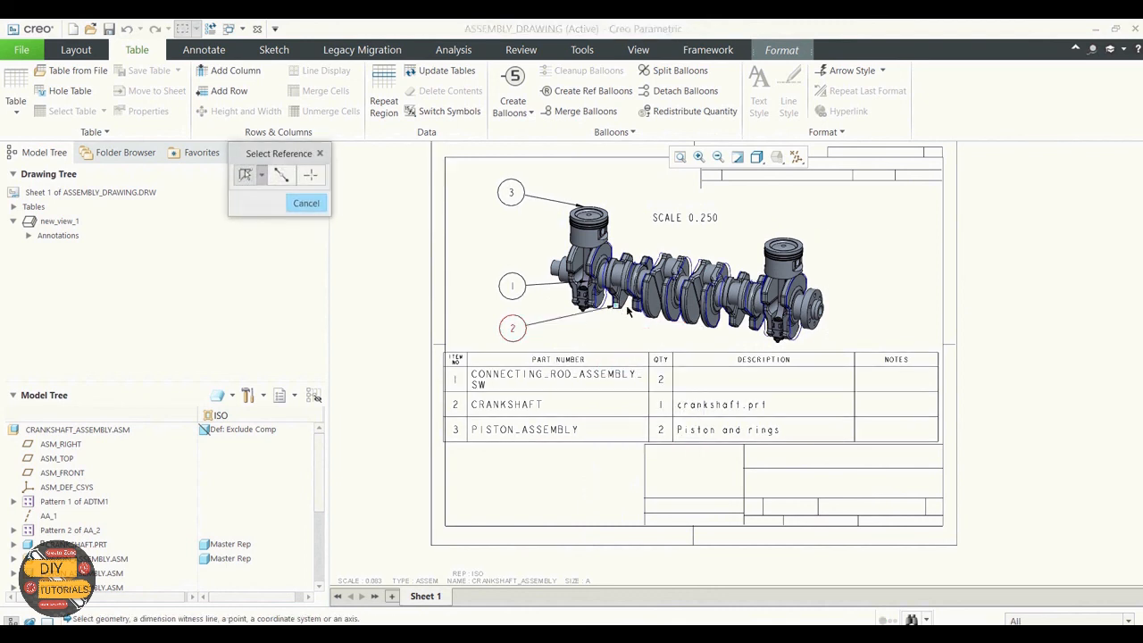
{"action": "left_click", "coordinate": [305, 204]}
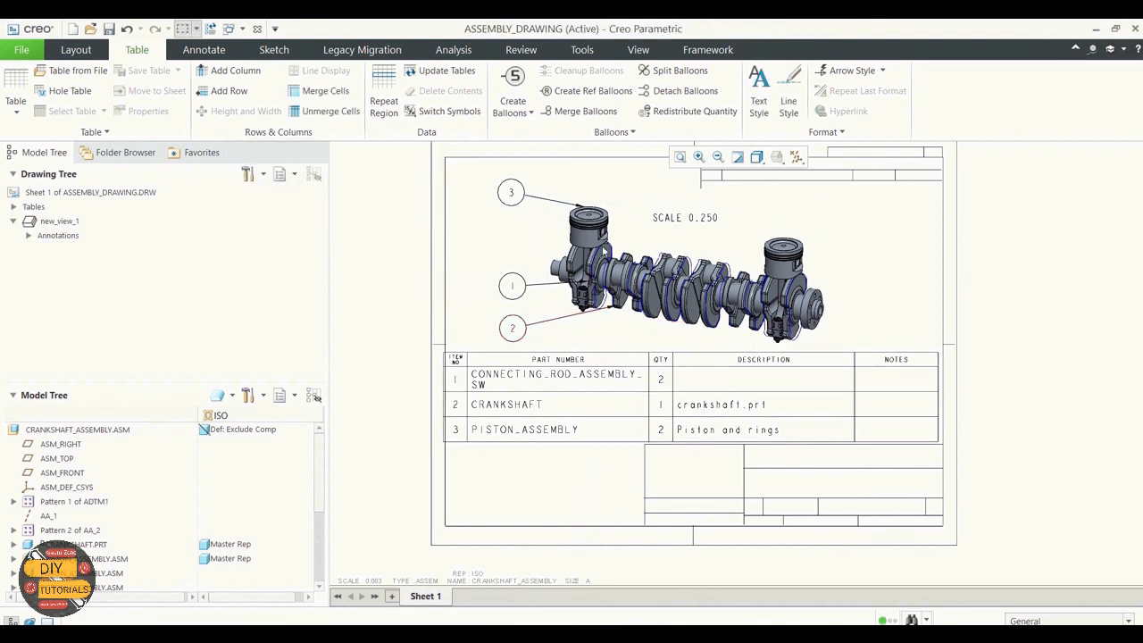
{"action": "scroll", "coordinate": [864, 257], "scroll_direction": "down", "scroll_amount": 1}
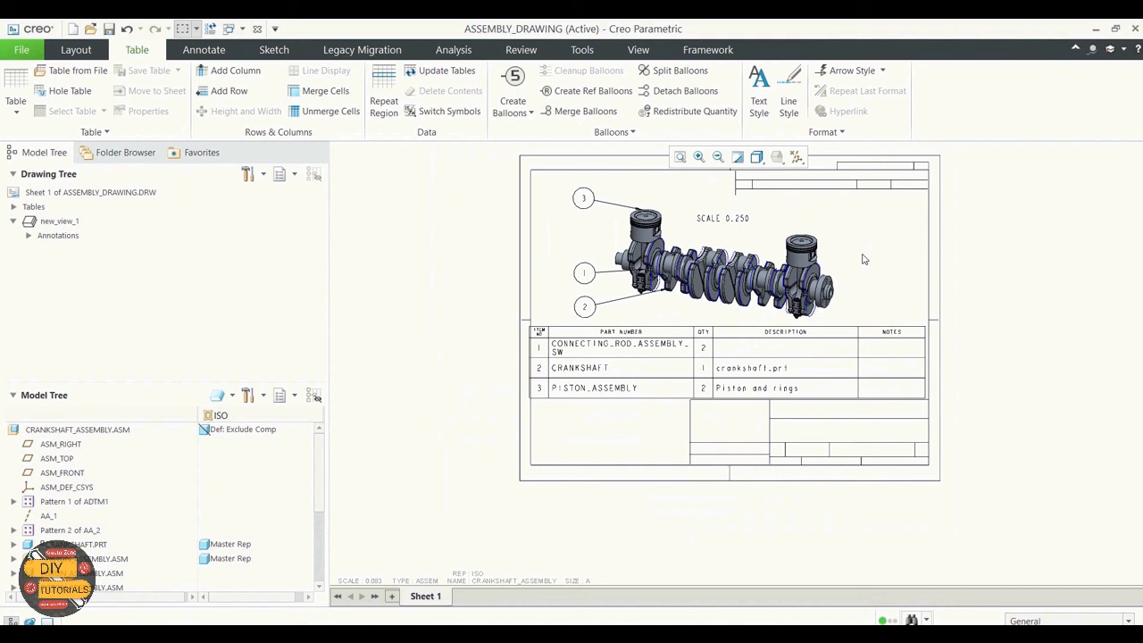
{"action": "scroll", "coordinate": [879, 248], "scroll_direction": "up", "scroll_amount": 1}
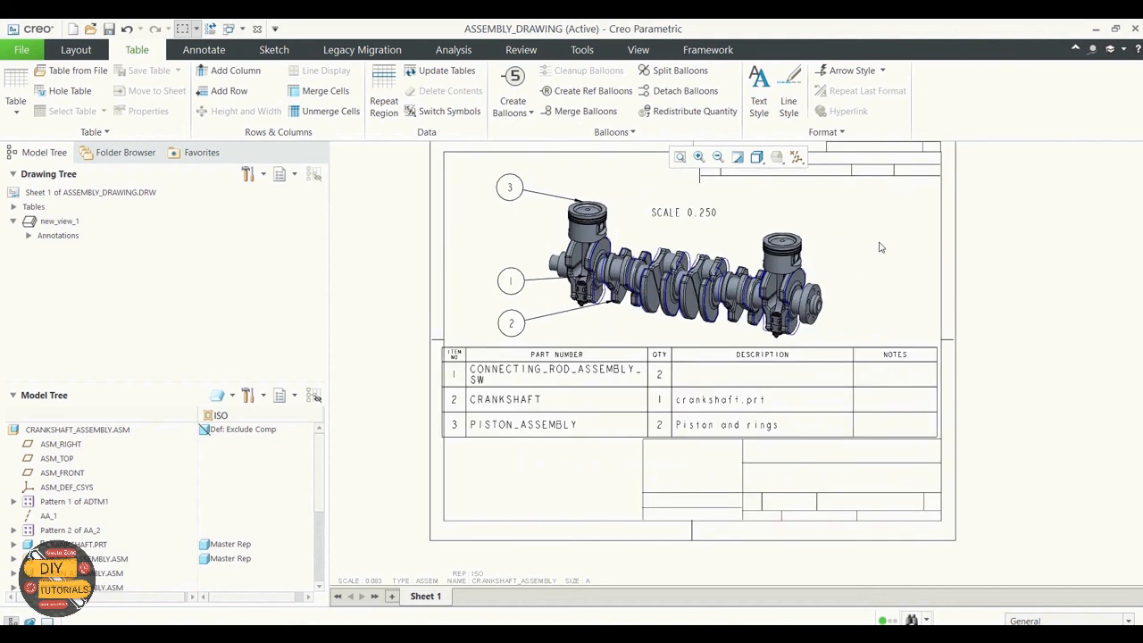